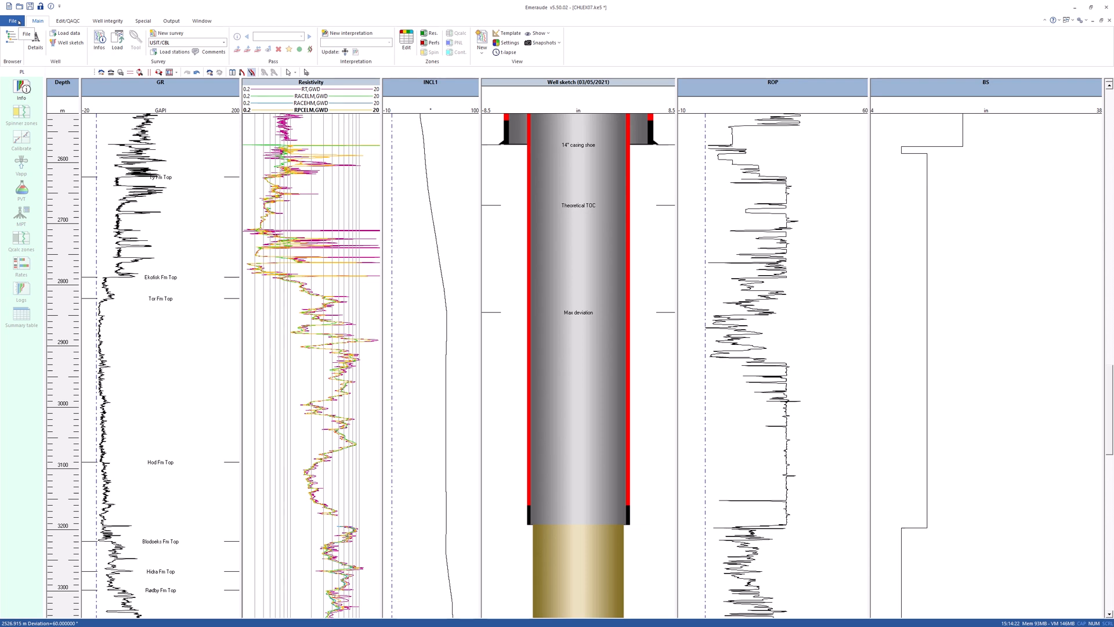
# Add the CHLEX07.DLIS file to a new survey data import, declining to define unrecognized mnemonics.
pyautogui.click(118, 41)
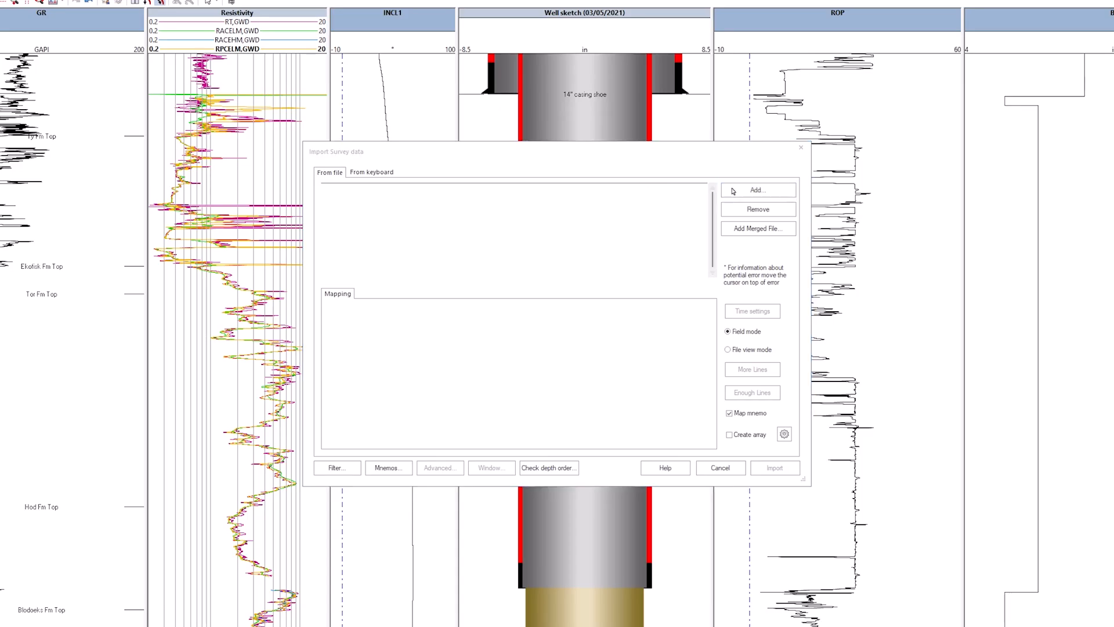
pyautogui.click(758, 189)
pyautogui.click(412, 254)
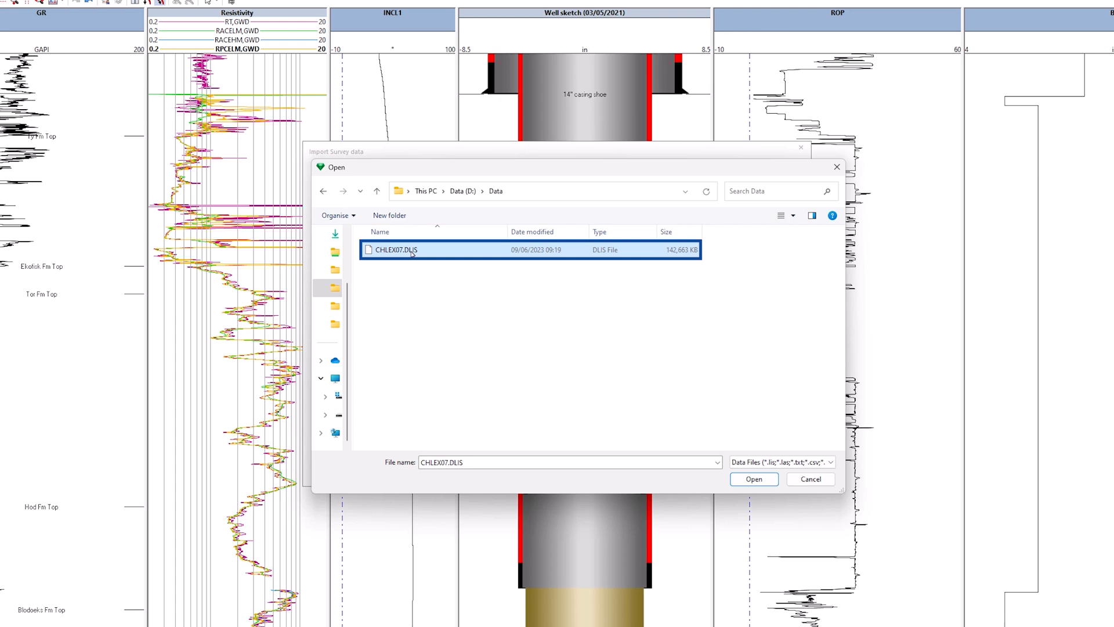
pyautogui.click(748, 479)
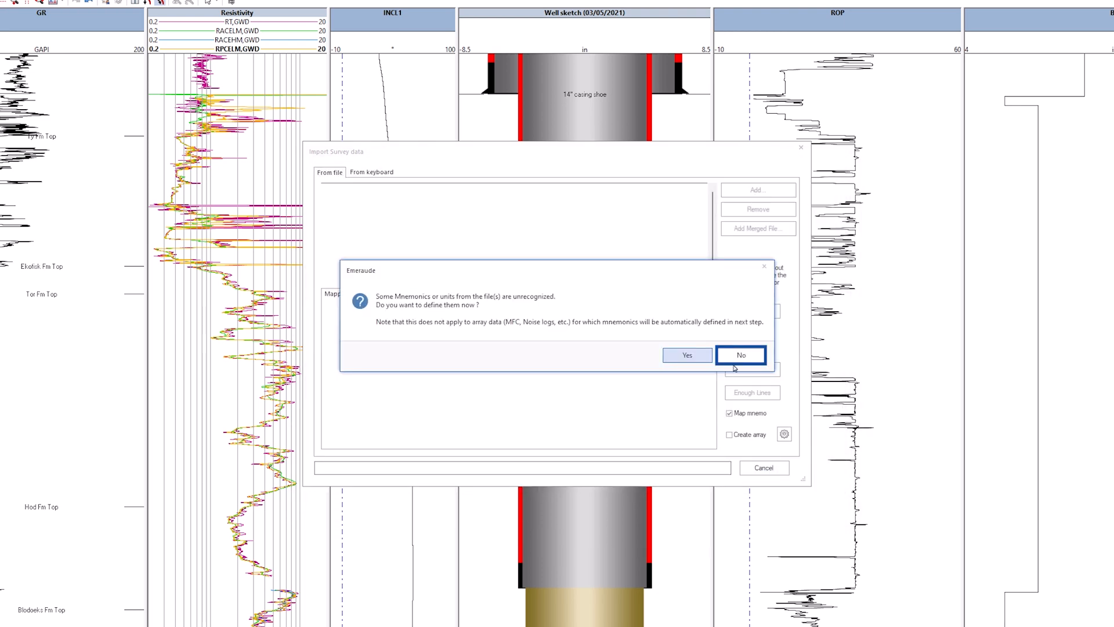
pyautogui.click(735, 356)
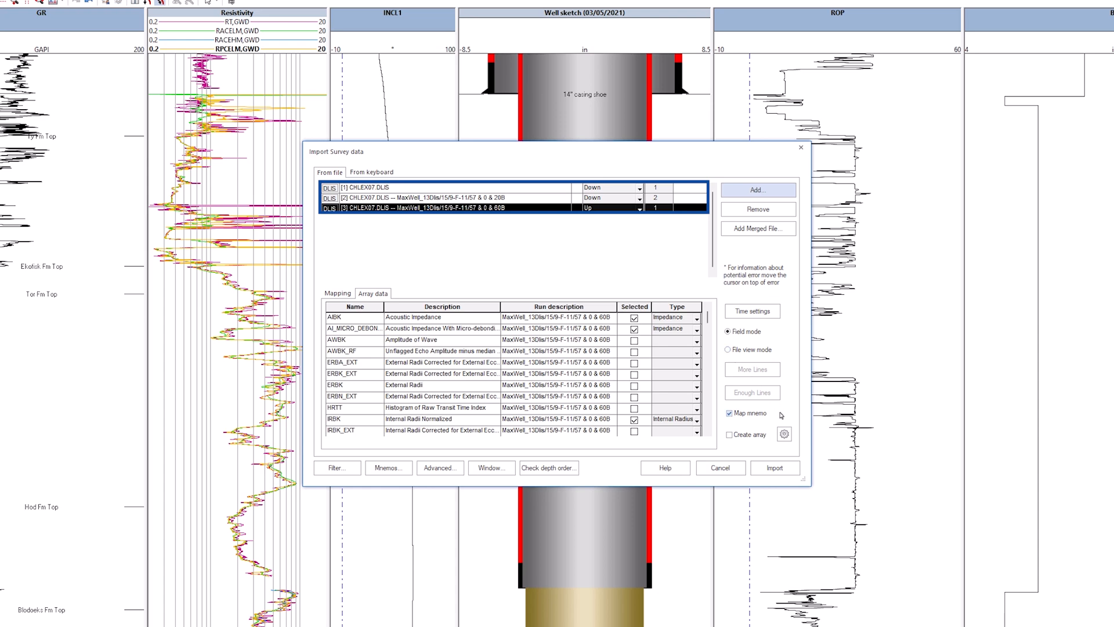
# Import the survey data after reviewing its array data selection and channel mapping.
pyautogui.moveTo(803, 479); pyautogui.dragTo(1014, 624)
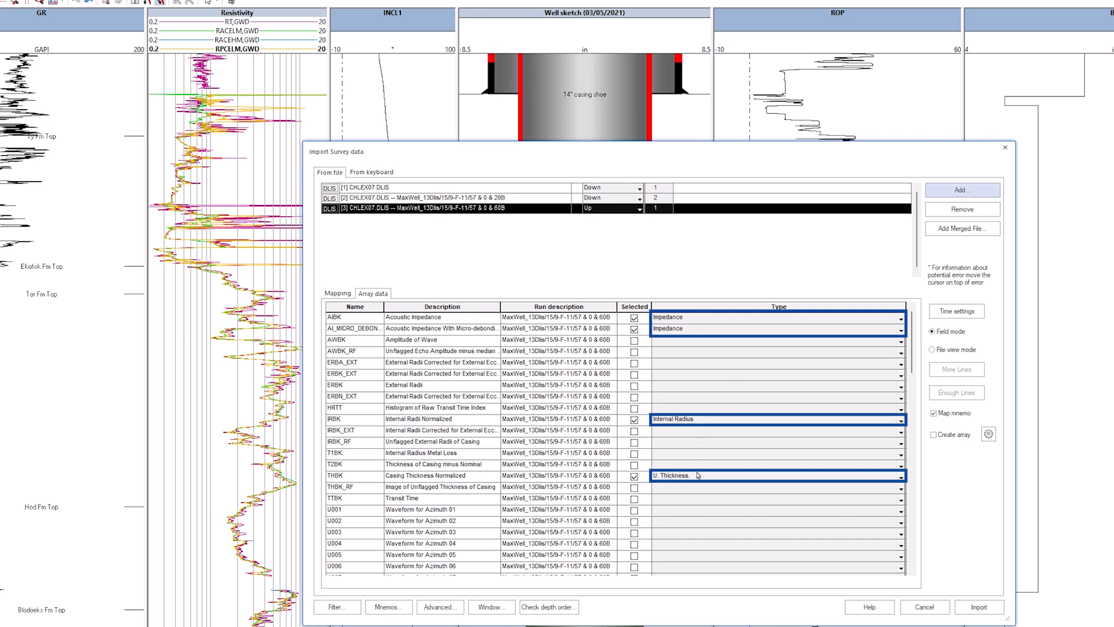
pyautogui.click(339, 293)
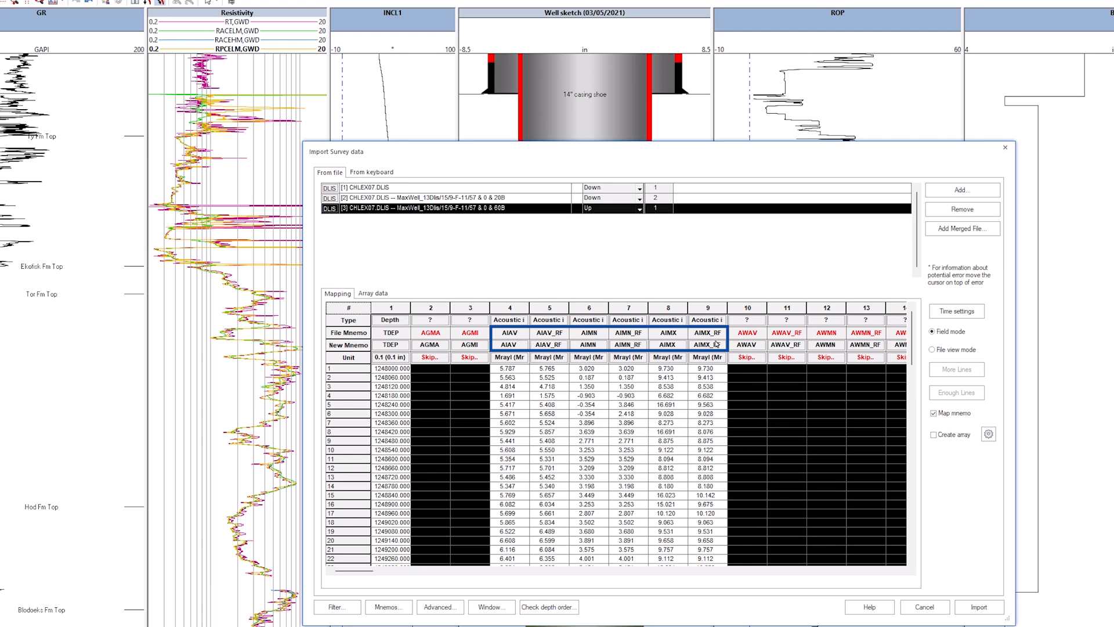
pyautogui.click(976, 610)
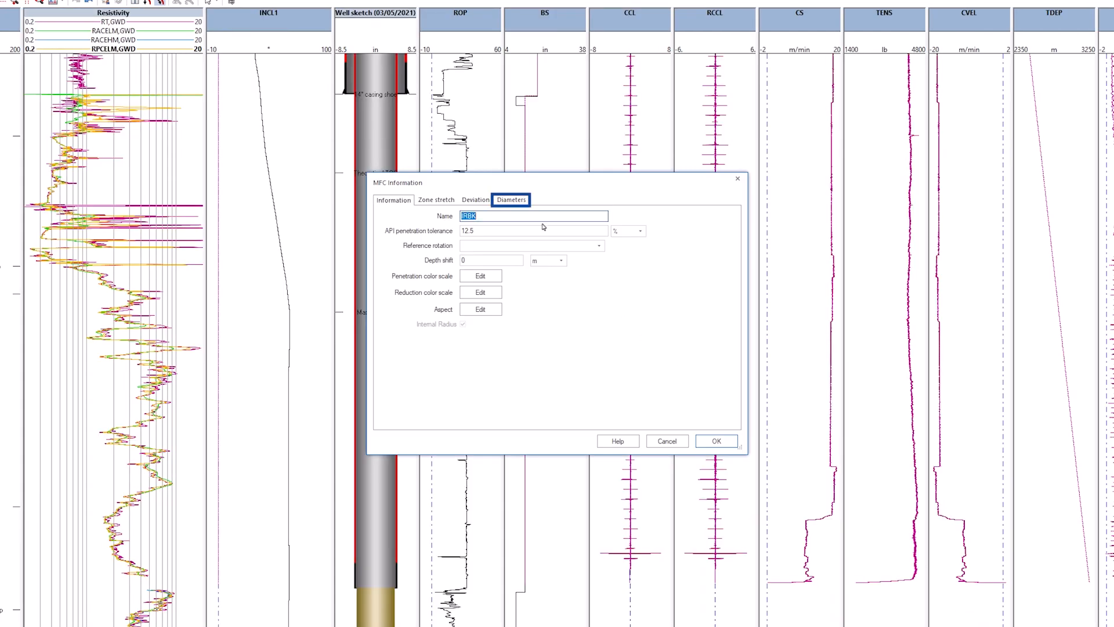
# Accept the MFC information for the IRBK array after checking its casing diameters.
pyautogui.click(512, 199)
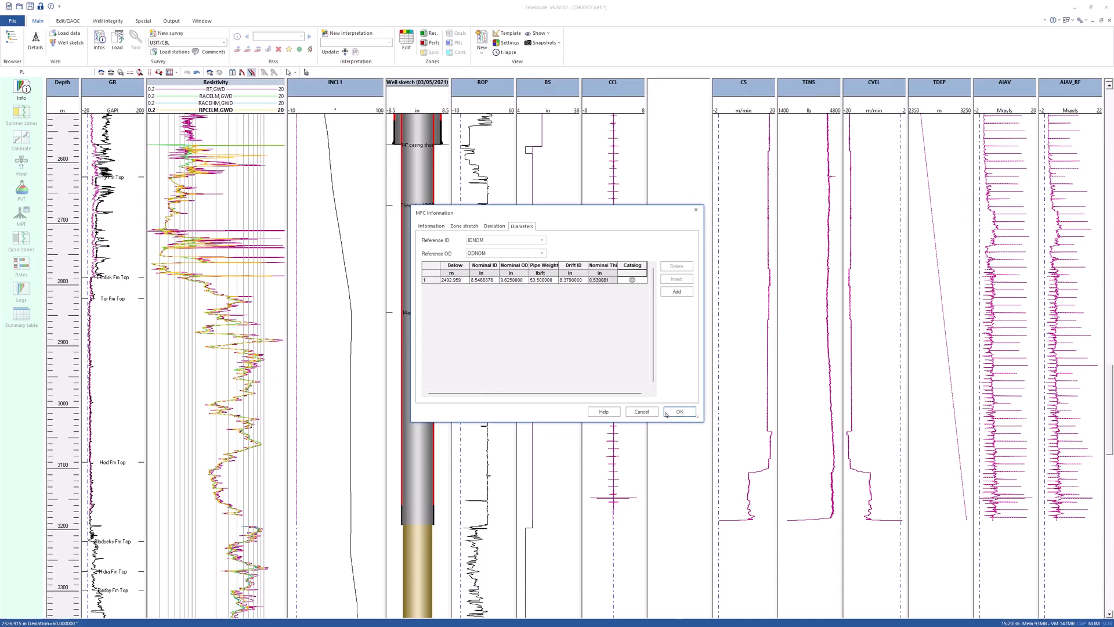
pyautogui.click(717, 441)
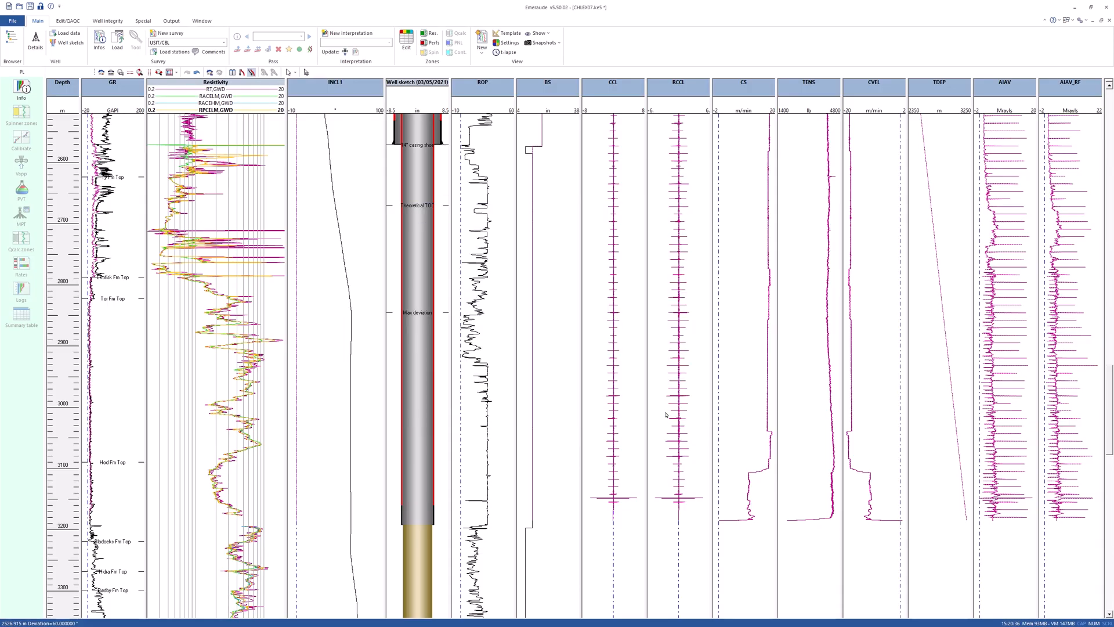
pyautogui.press('Delete')
pyautogui.click(594, 337)
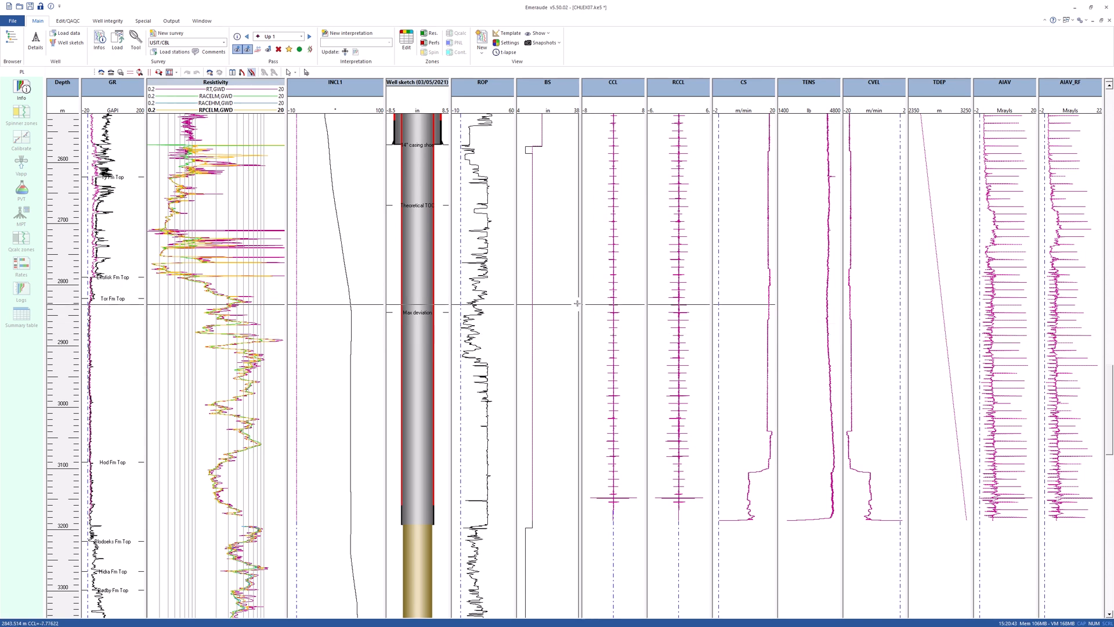
# Invoke the USIT full layout from the Well Integrity_5.50.01.kvt view template.
pyautogui.click(507, 33)
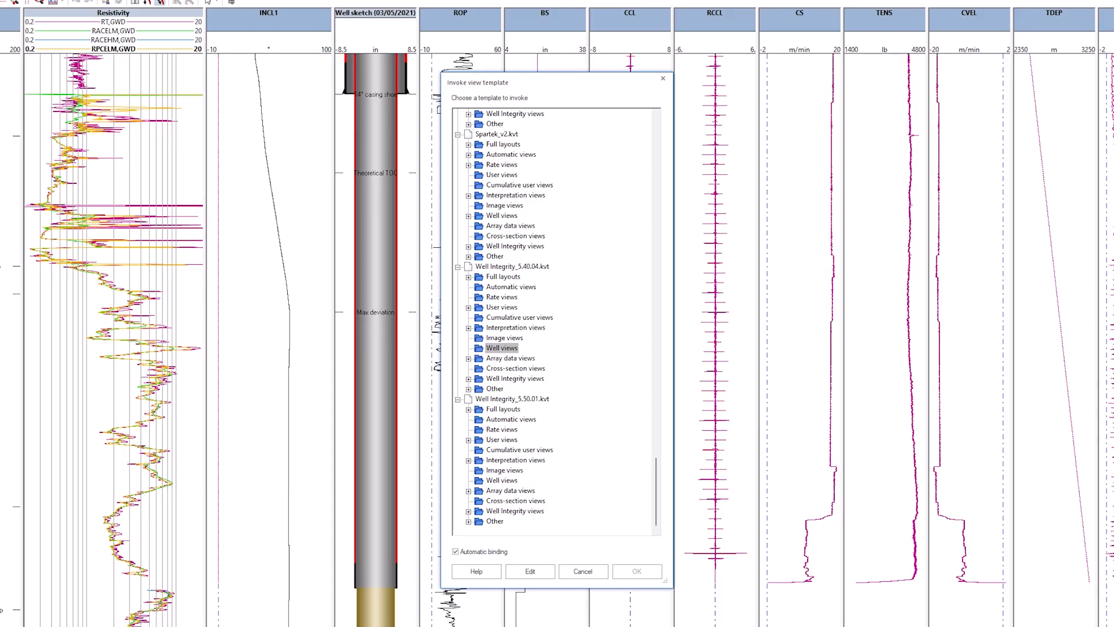
pyautogui.click(480, 401)
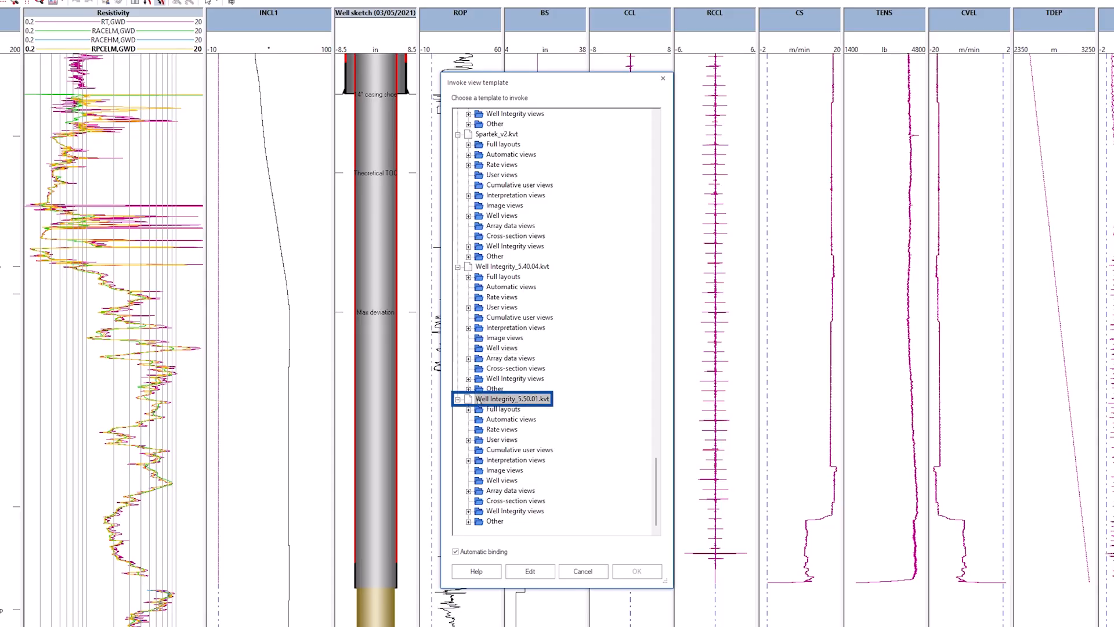
pyautogui.doubleClick(471, 411)
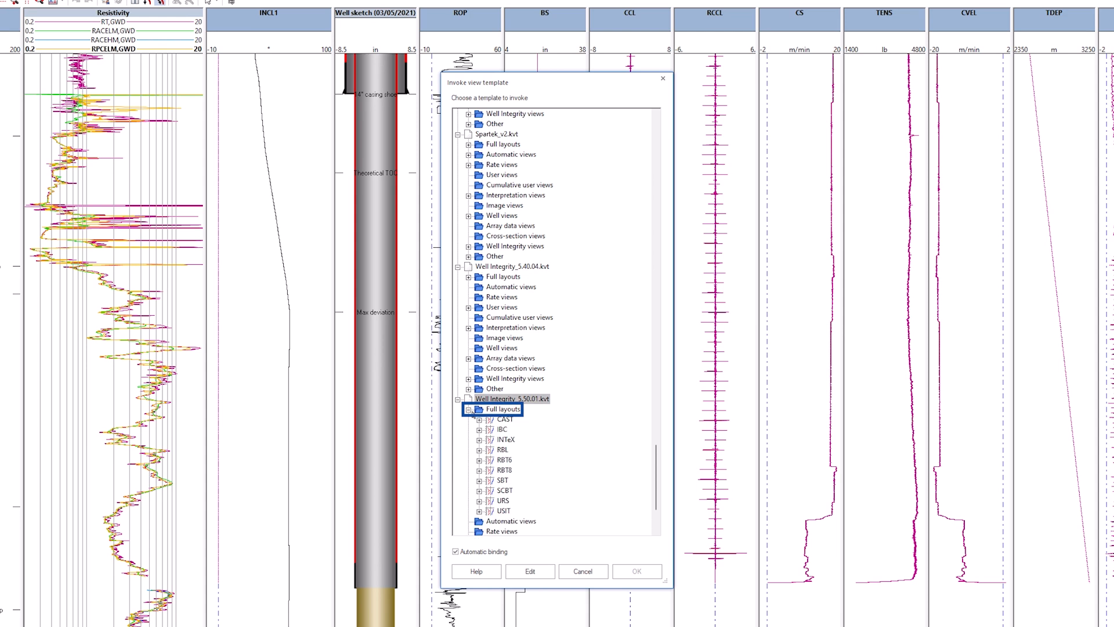
pyautogui.click(510, 512)
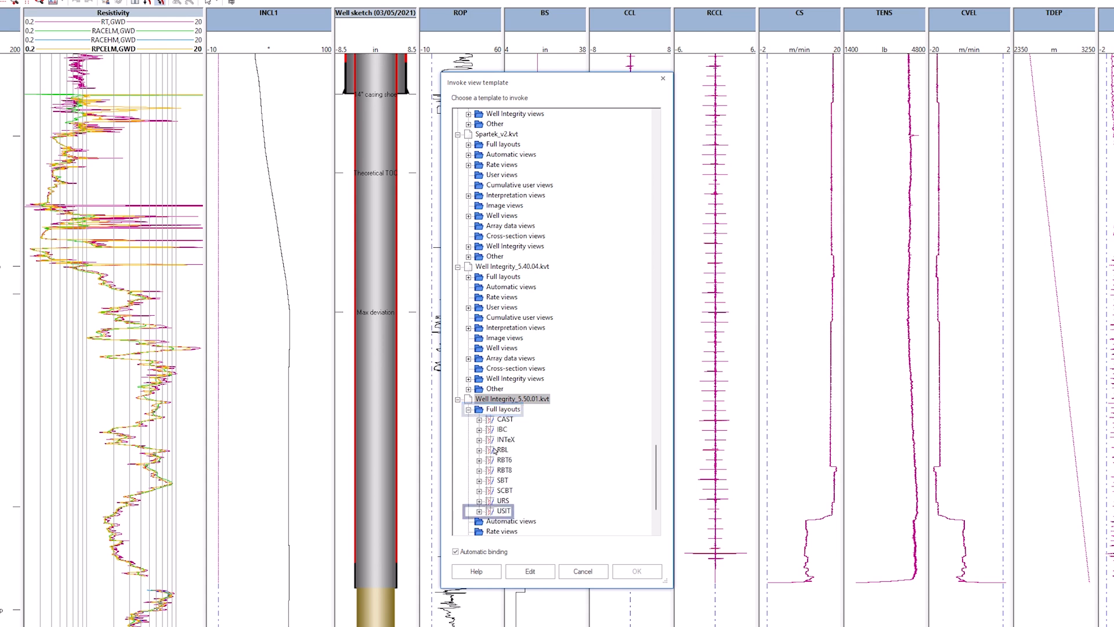
pyautogui.click(505, 511)
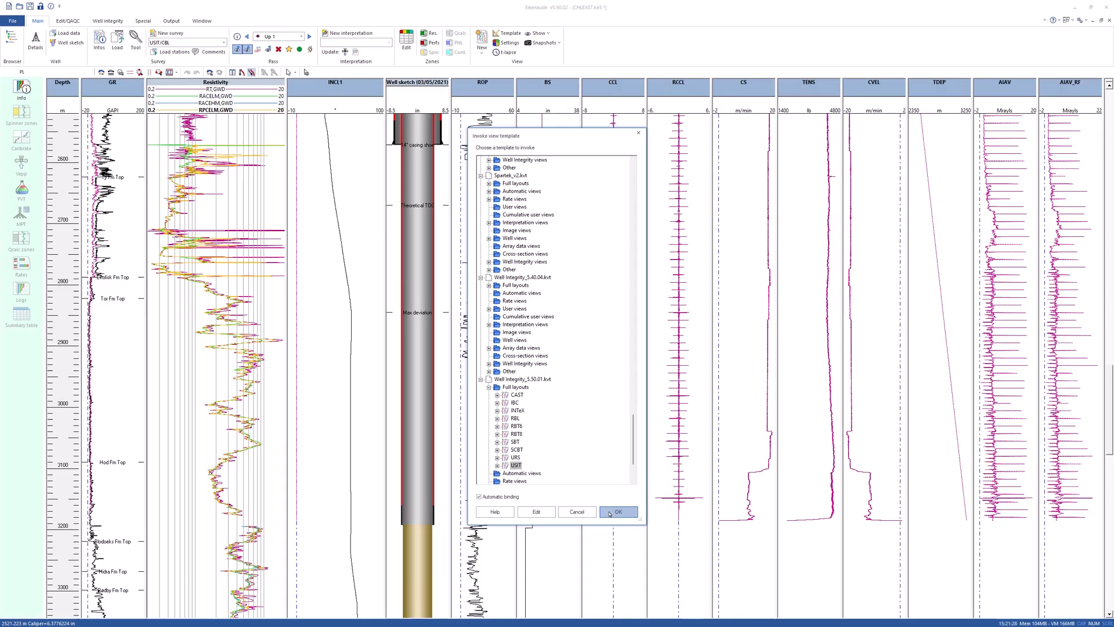
pyautogui.click(637, 571)
# Bind the USIT template to the Up 1 pass of the USIT/CBL log data and apply the binding to all views.
pyautogui.moveTo(198, 9); pyautogui.dragTo(581, 165)
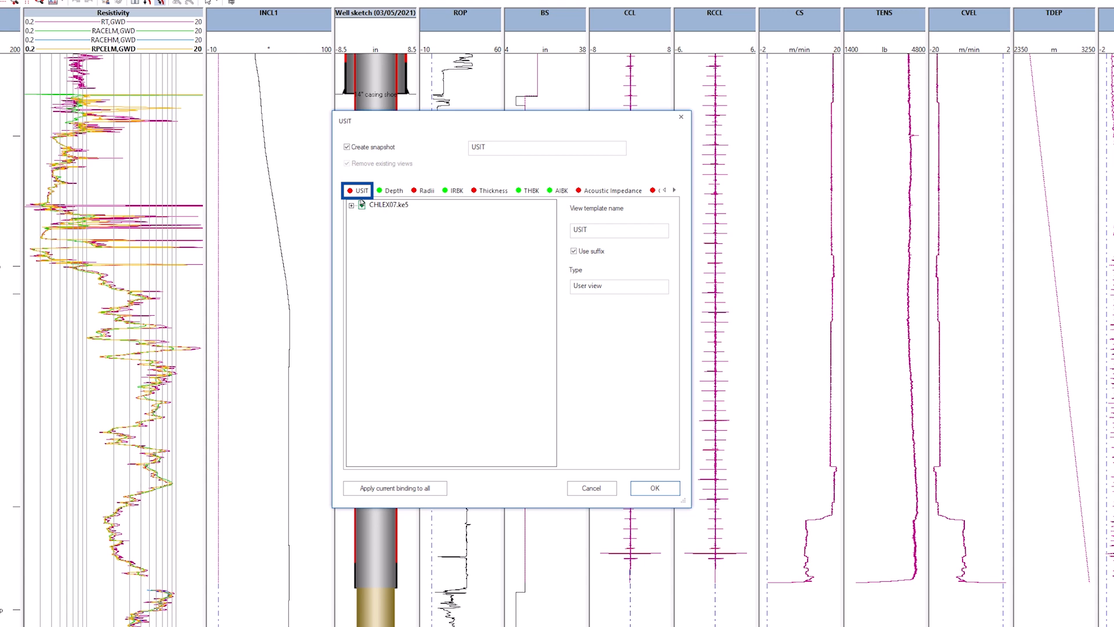
pyautogui.doubleClick(362, 204)
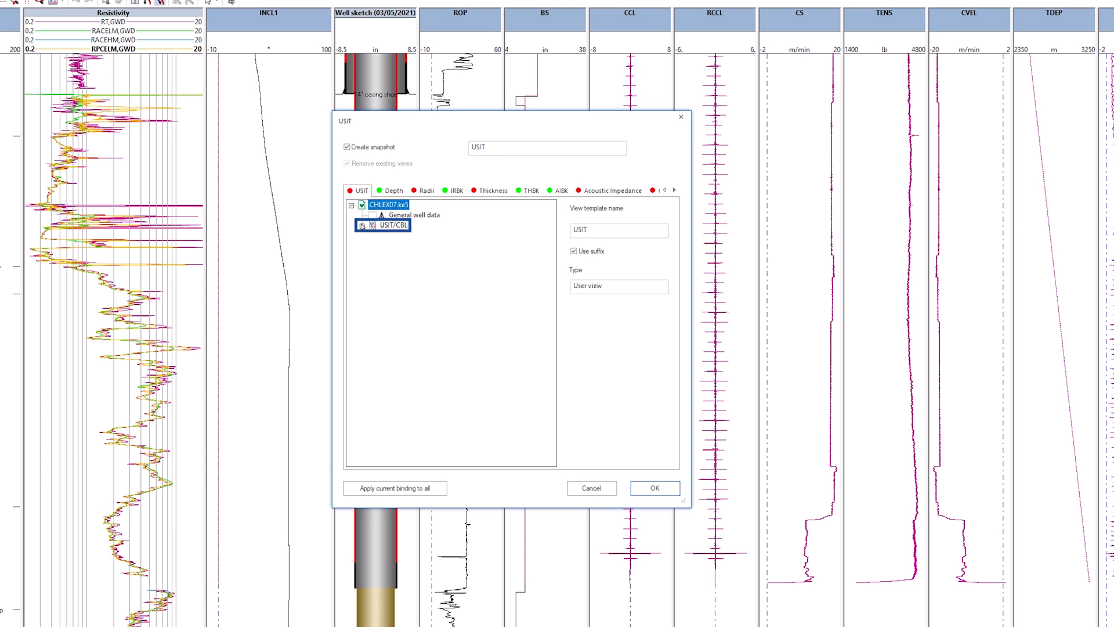
pyautogui.click(362, 225)
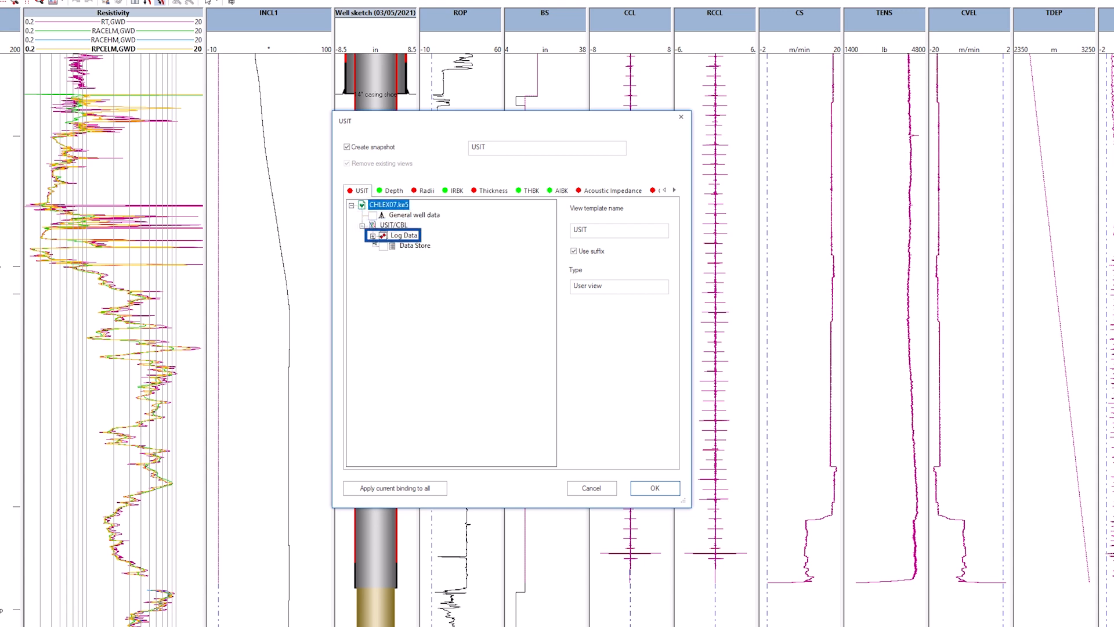
pyautogui.click(372, 235)
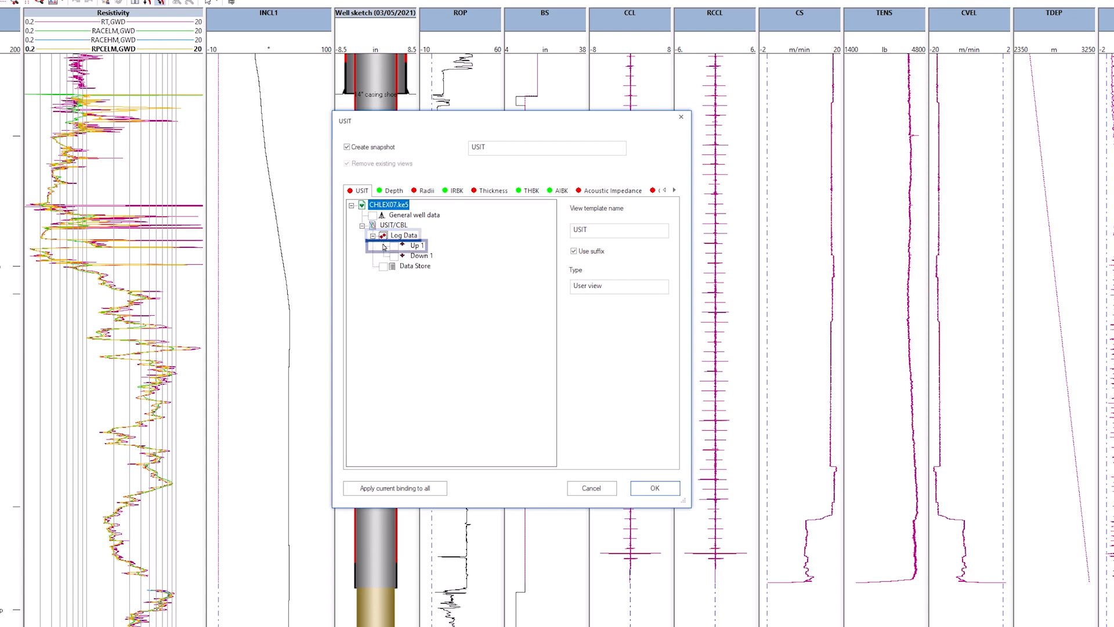
pyautogui.click(394, 246)
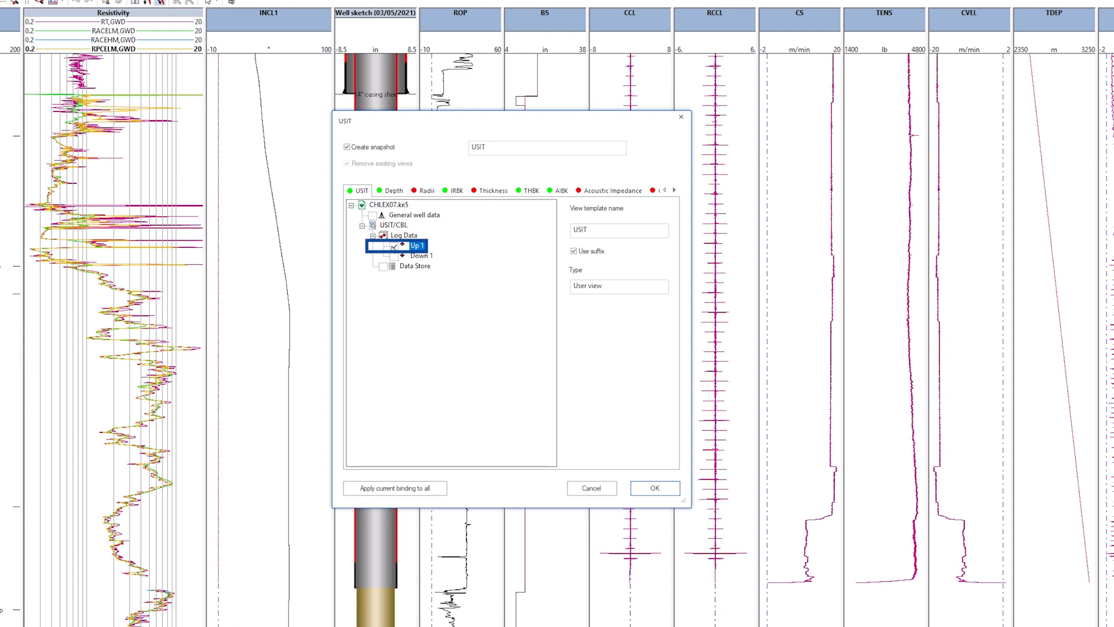
pyautogui.click(397, 490)
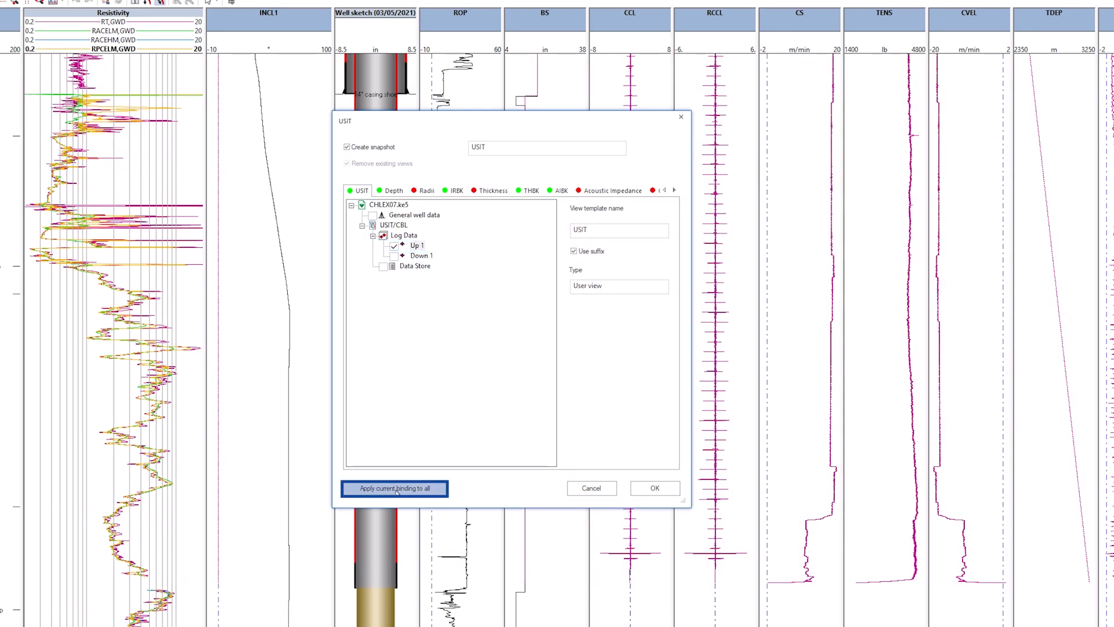
pyautogui.click(654, 488)
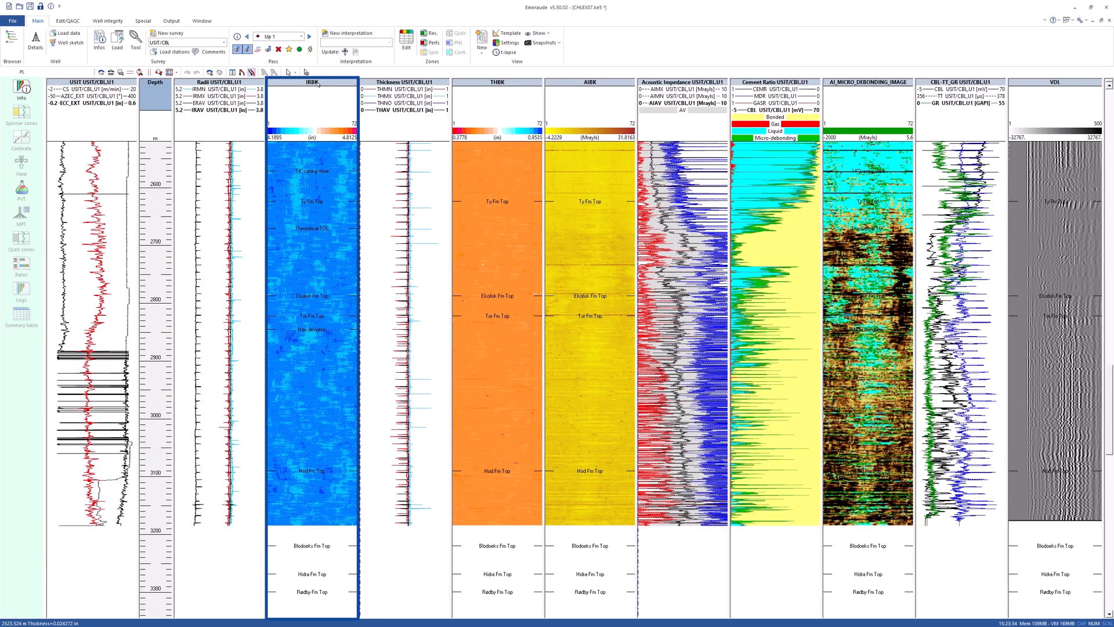
# Hide the USIT, Radii, IRBK, Thickness and THBK views from the display.
pyautogui.click(473, 84)
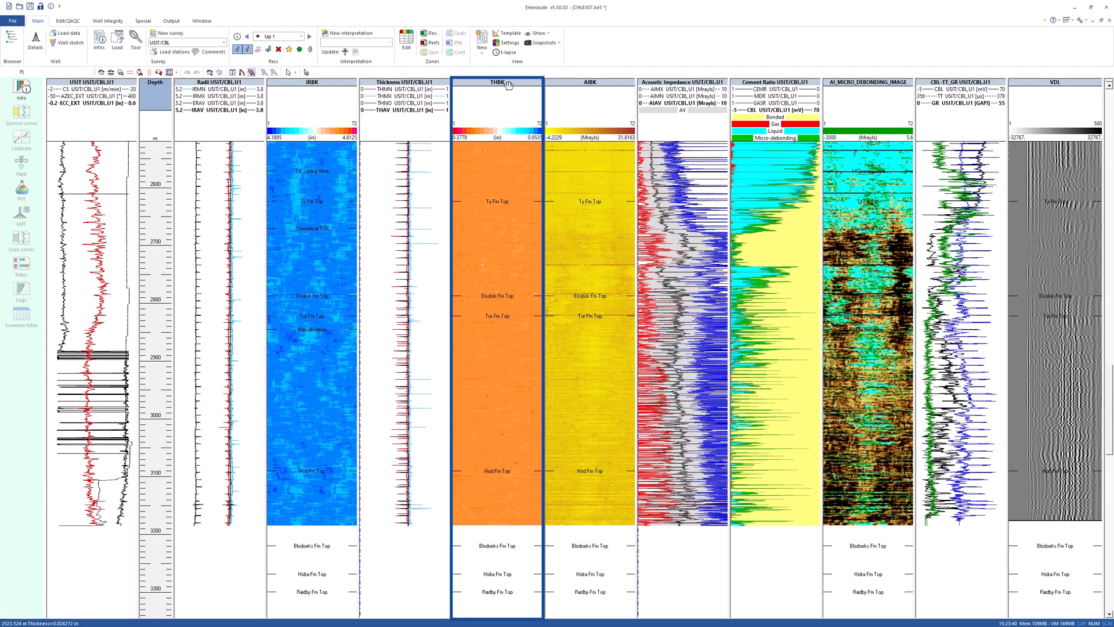
pyautogui.click(537, 33)
pyautogui.click(554, 73)
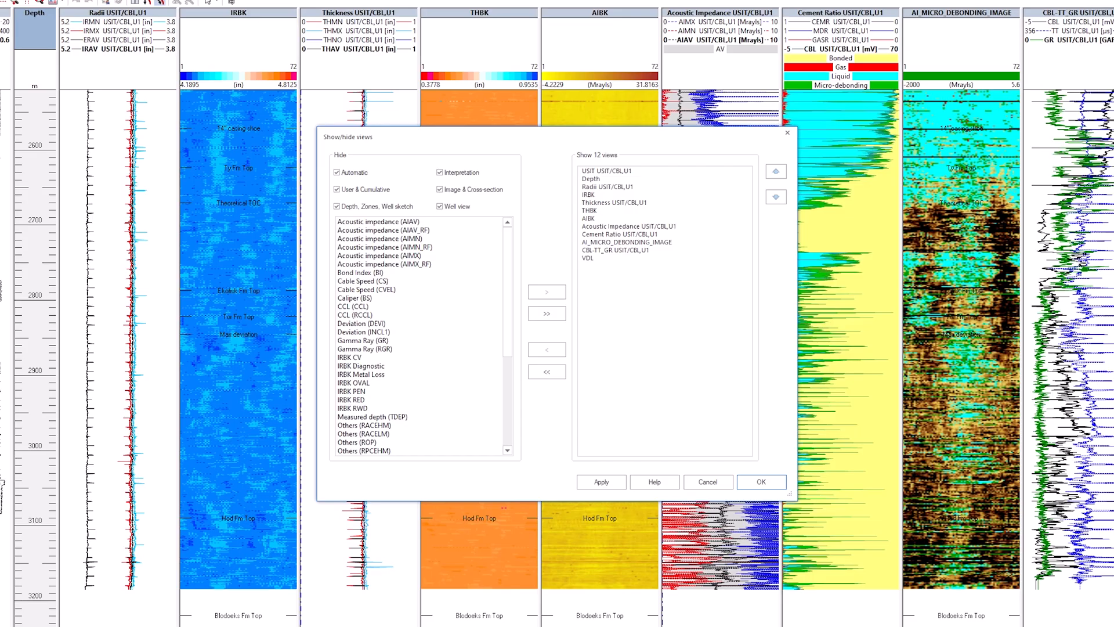
pyautogui.click(621, 171)
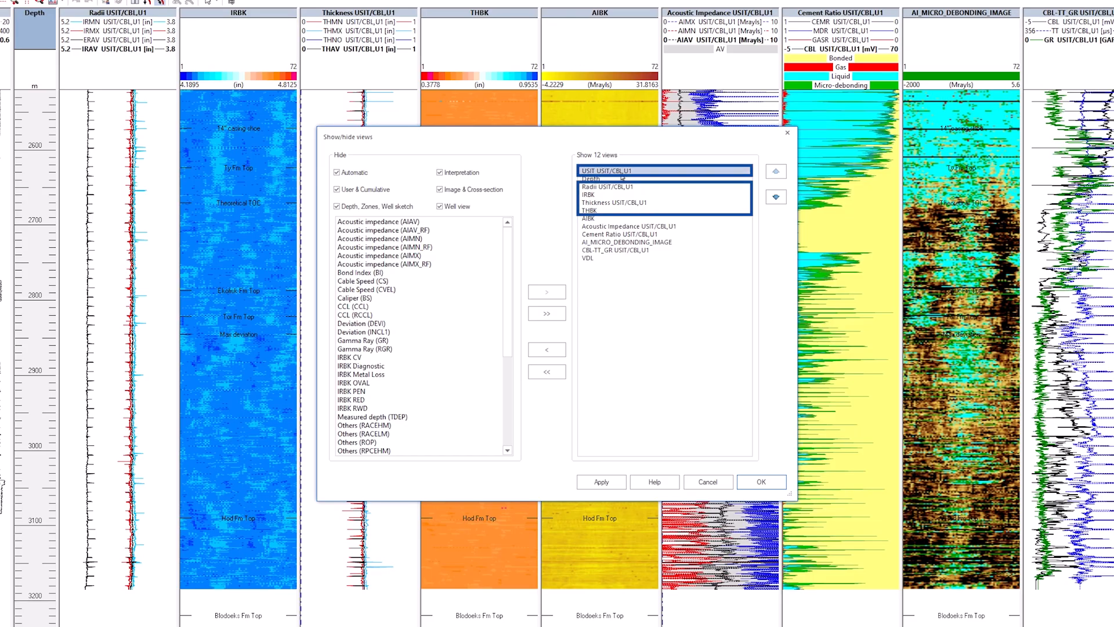
pyautogui.keyDown('ctrl'); pyautogui.click(610, 187); pyautogui.keyUp('ctrl')
pyautogui.keyDown('ctrl'); pyautogui.click(604, 195); pyautogui.keyUp('ctrl')
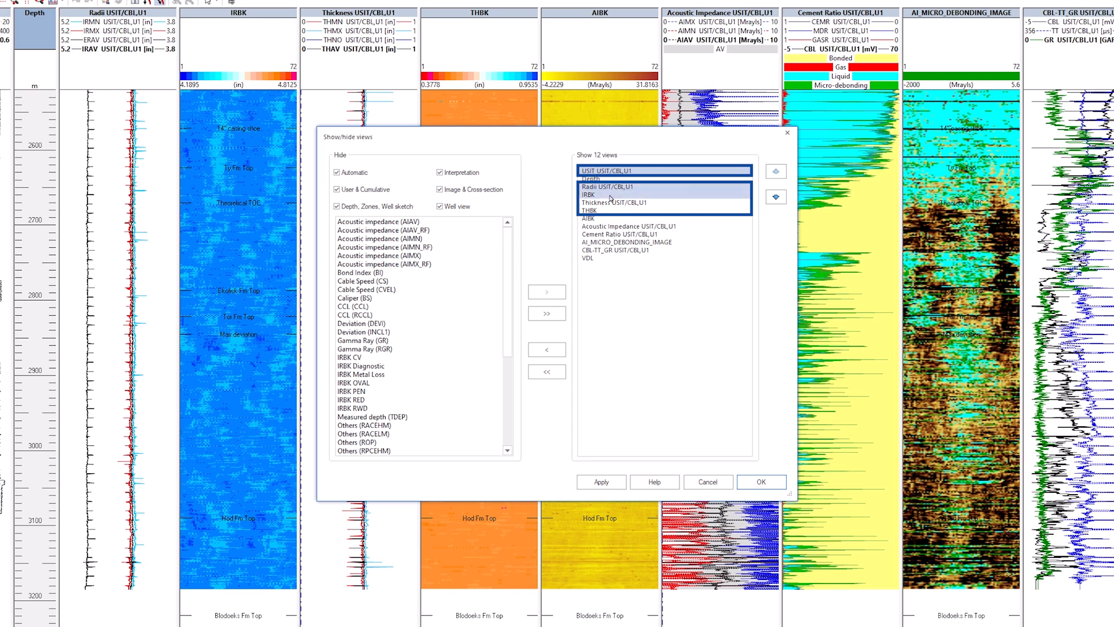
pyautogui.keyDown('ctrl'); pyautogui.click(610, 203); pyautogui.keyUp('ctrl')
pyautogui.keyDown('ctrl'); pyautogui.click(609, 210); pyautogui.keyUp('ctrl')
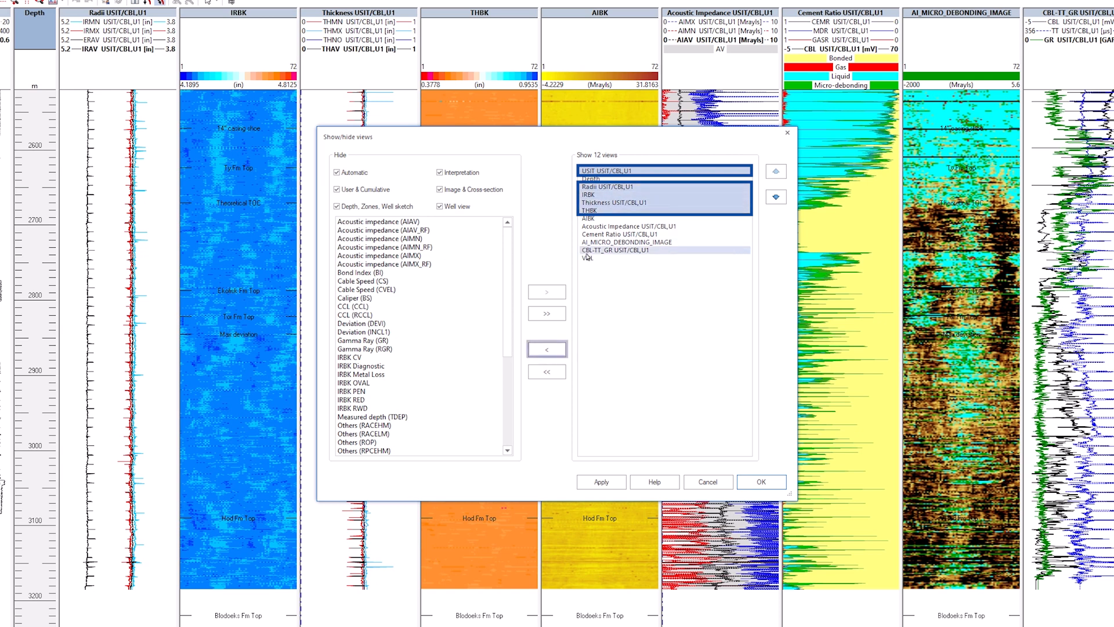
pyautogui.click(549, 350)
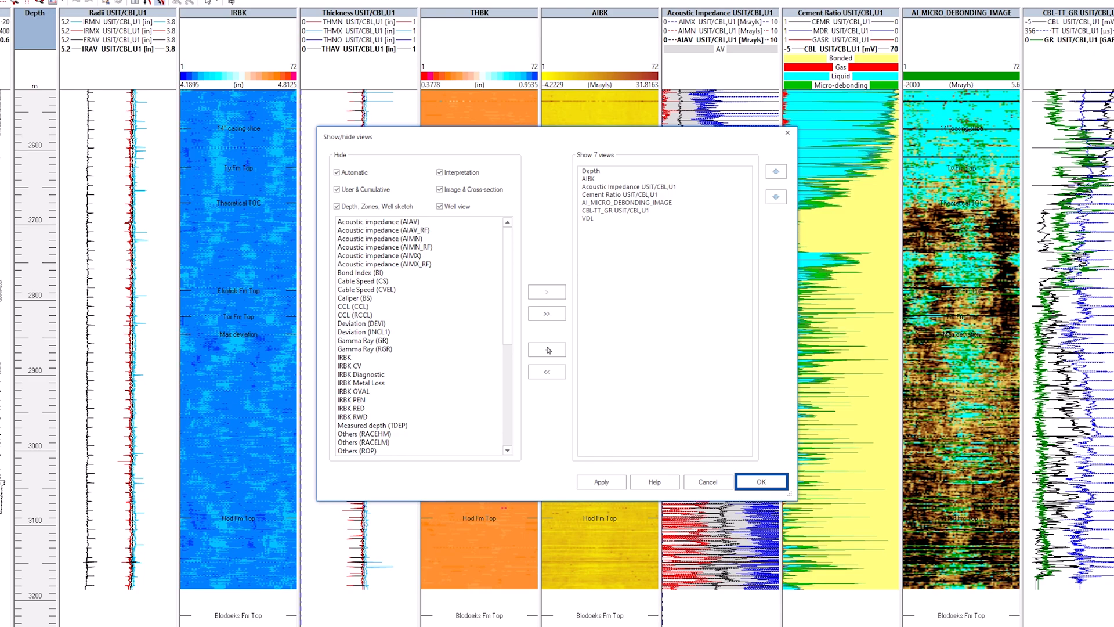
pyautogui.click(761, 481)
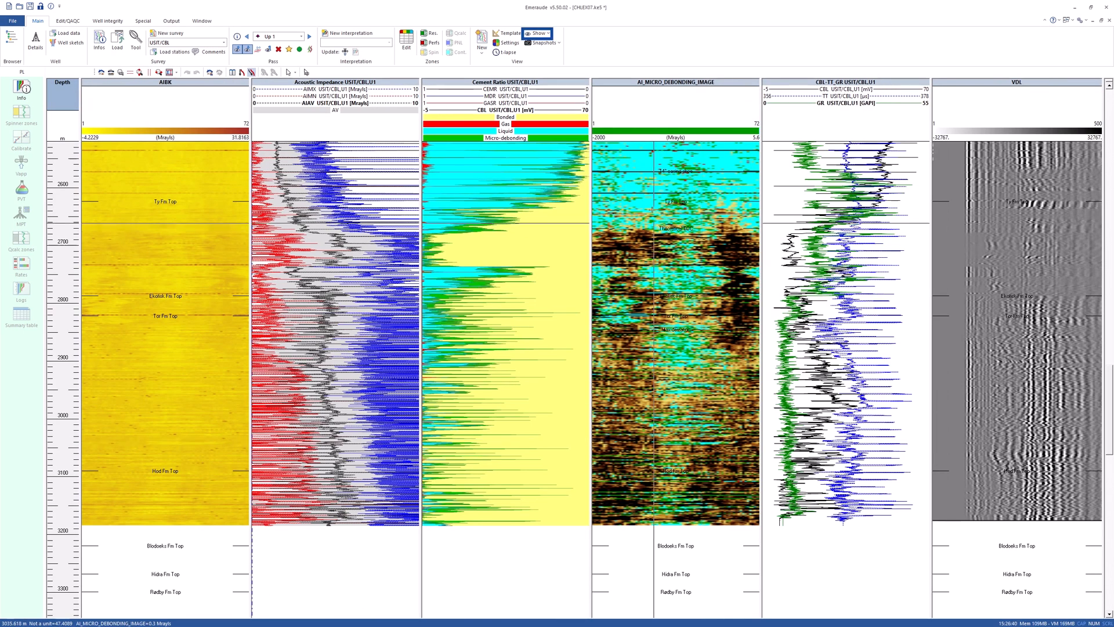
# Show the Voltage (CBL) view.
pyautogui.click(548, 33)
pyautogui.click(557, 73)
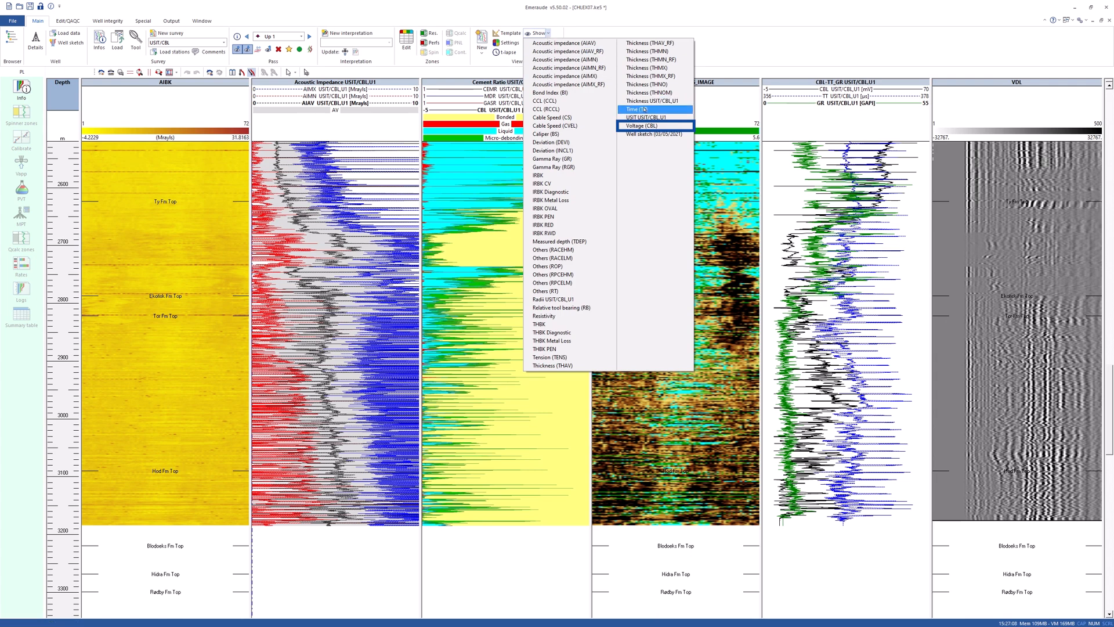
pyautogui.click(673, 126)
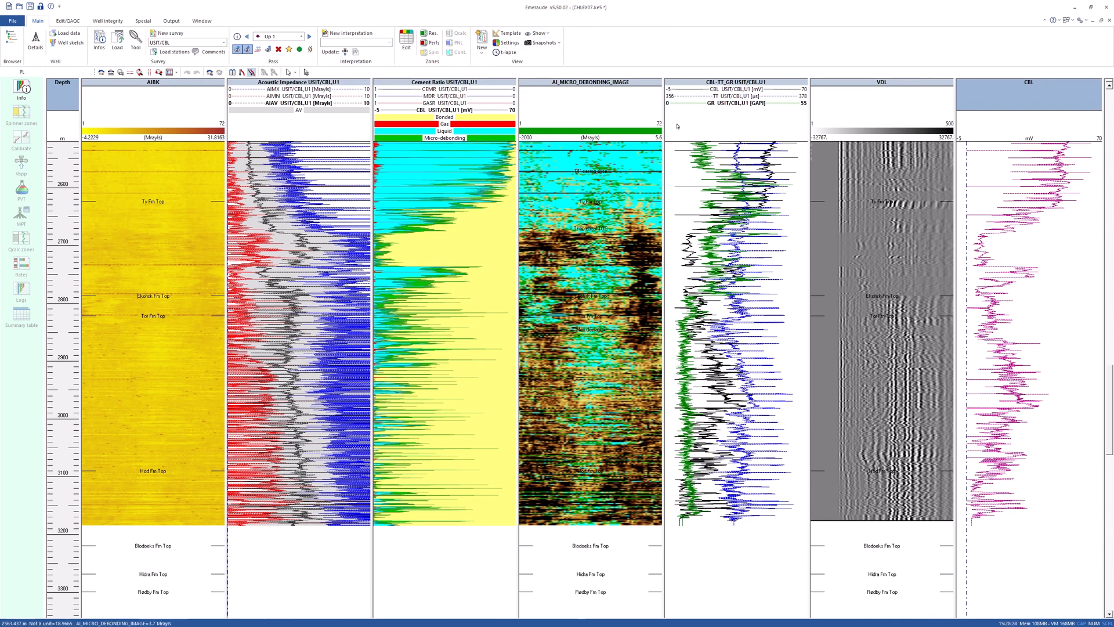
# Set the VDL view's colour scale range to a minimum of 0 and a maximum of 1000.
pyautogui.click(186, 224)
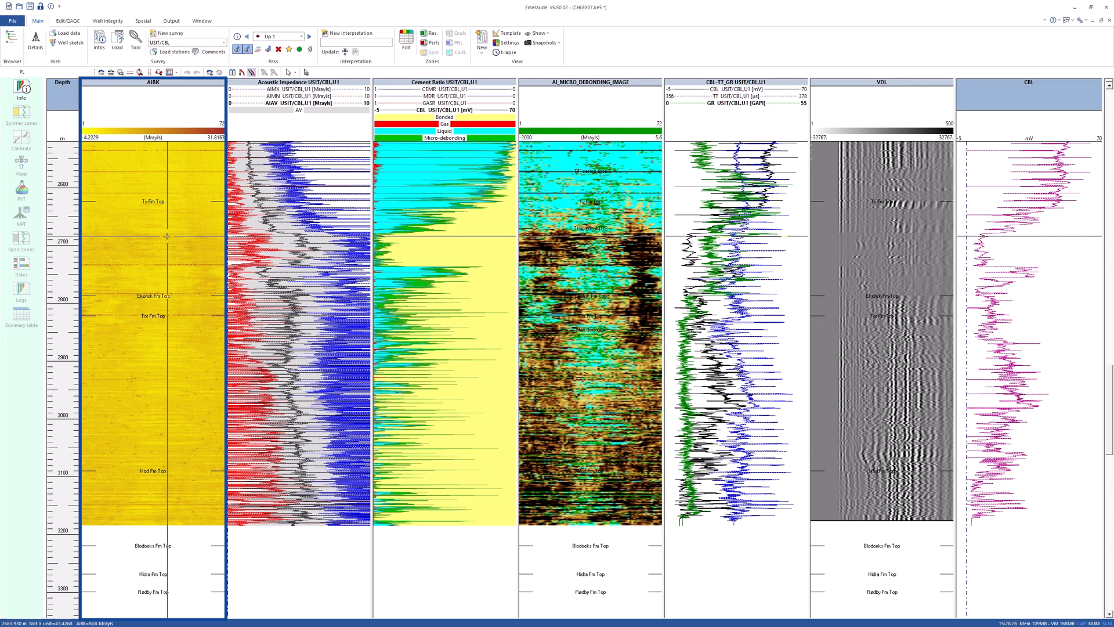
pyautogui.click(435, 253)
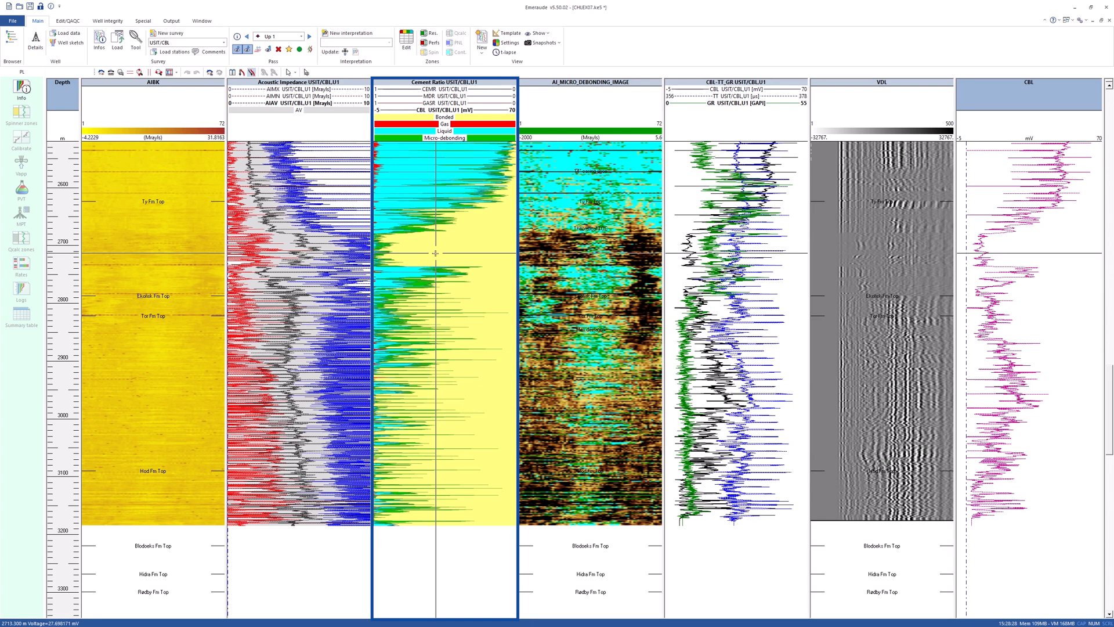
pyautogui.rightClick(888, 263)
pyautogui.click(899, 280)
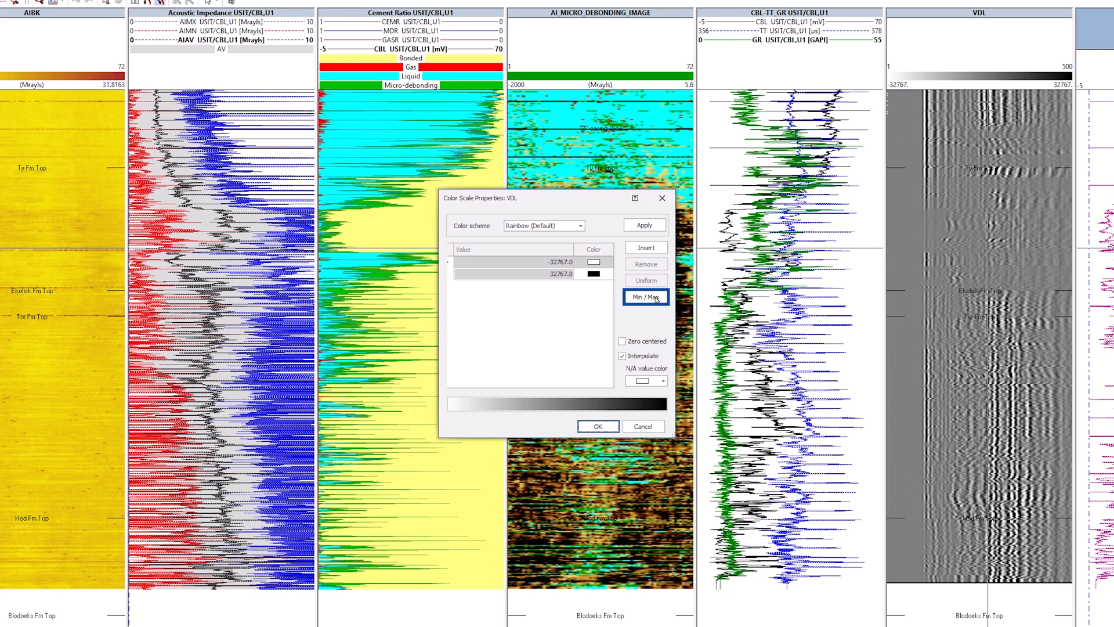
pyautogui.click(655, 297)
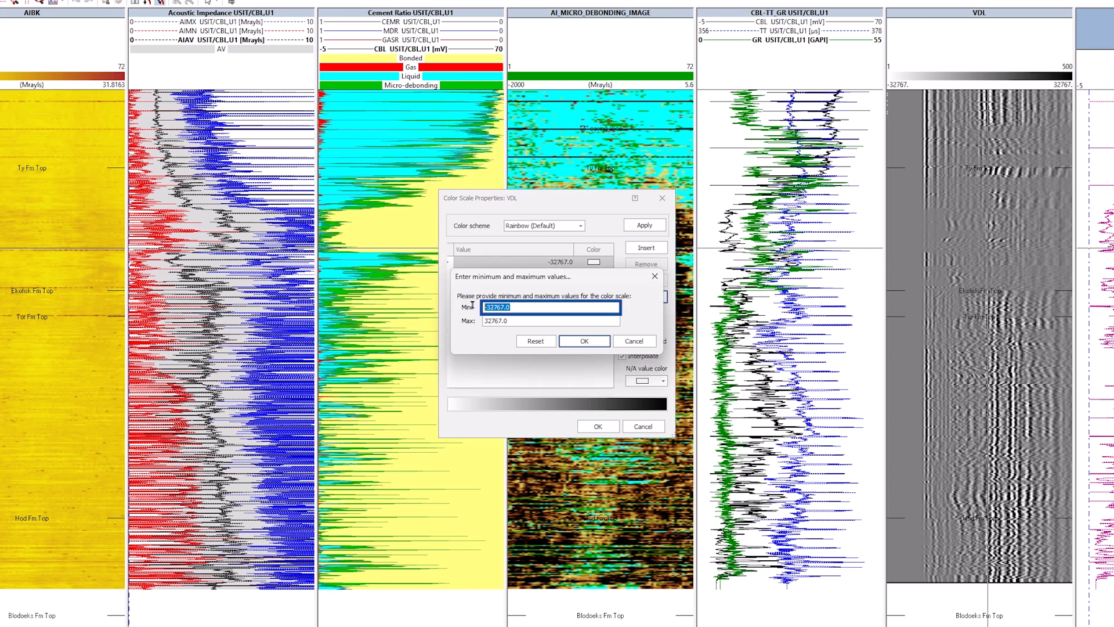
pyautogui.write('0')
pyautogui.press('Tab')
pyautogui.write('1000')
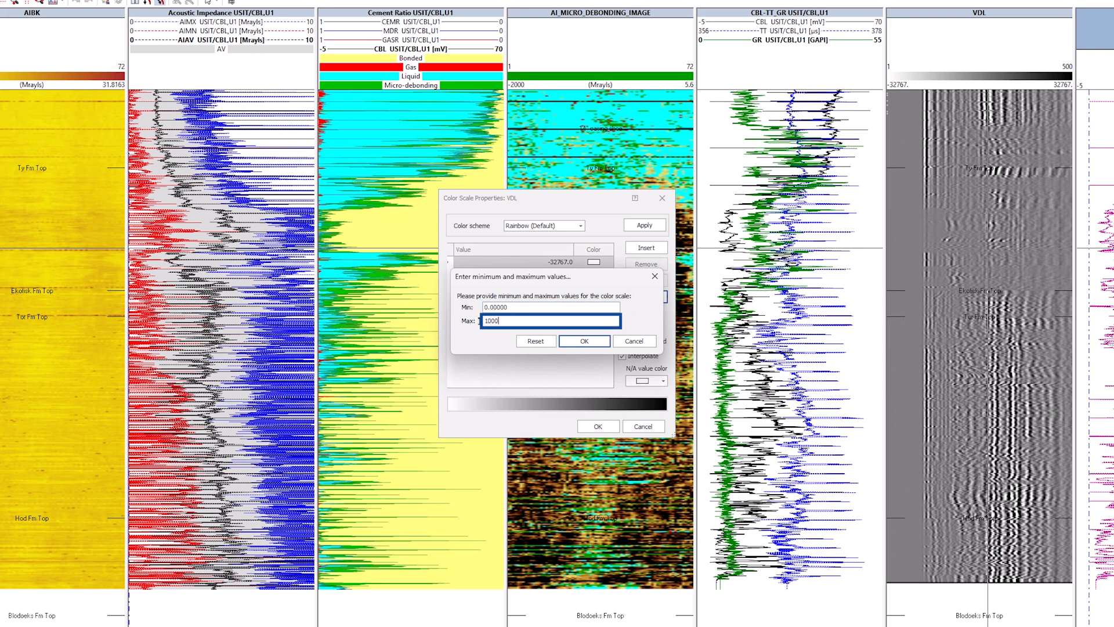
pyautogui.click(580, 342)
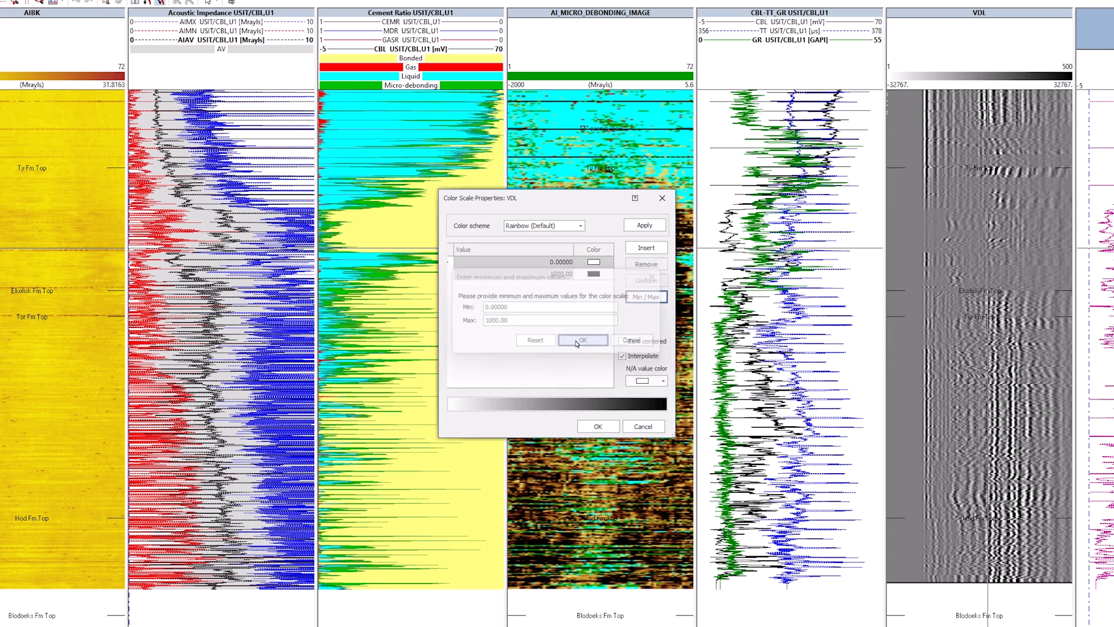
pyautogui.click(597, 426)
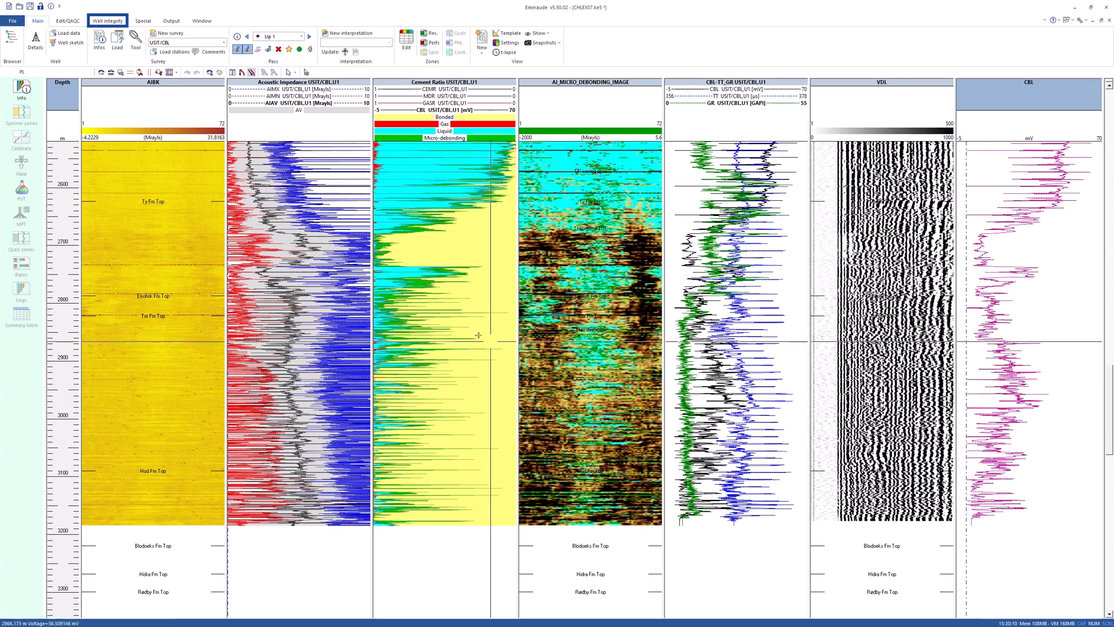
# Compute Bond Index and Attenuation from the CBL curve with free pipe 51 mV and 100% bonded 6 mV.
pyautogui.click(112, 21)
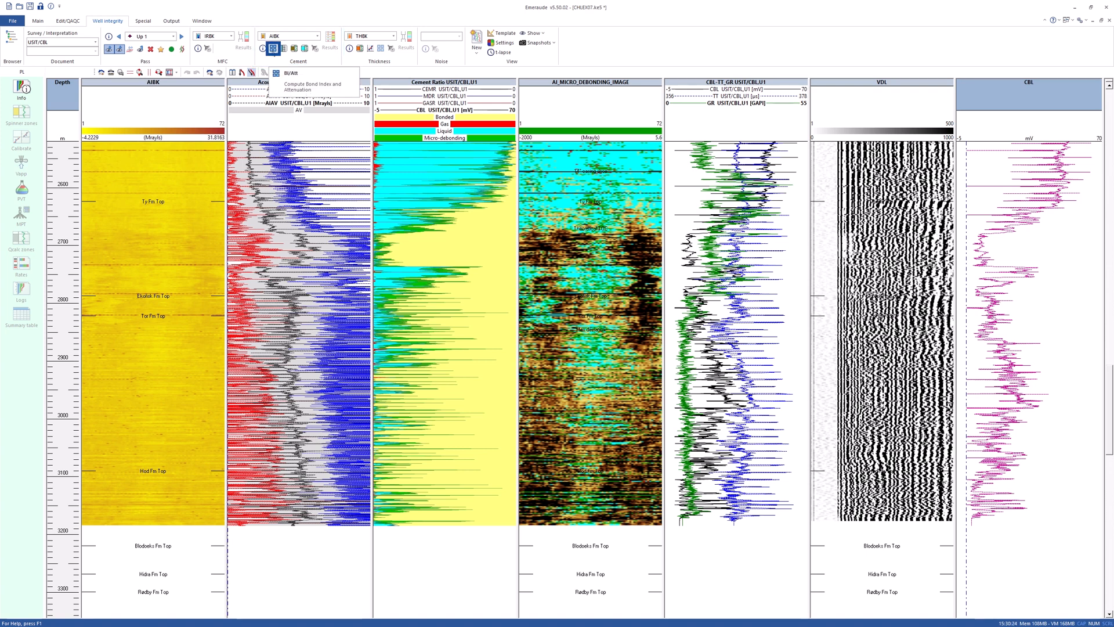
pyautogui.click(273, 48)
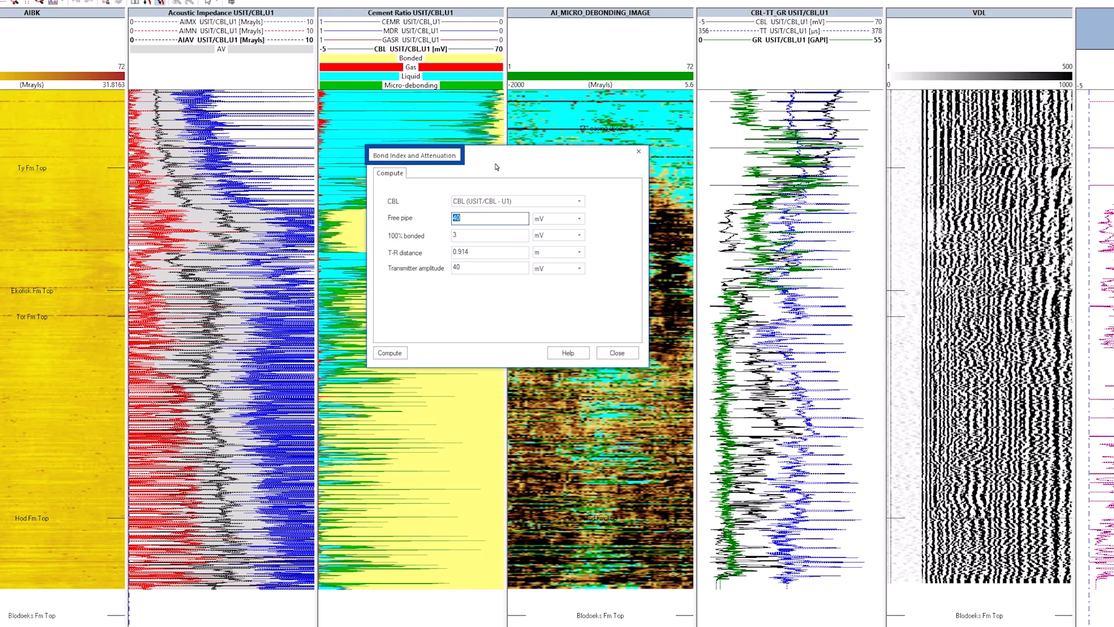
pyautogui.doubleClick(471, 218)
pyautogui.write('51')
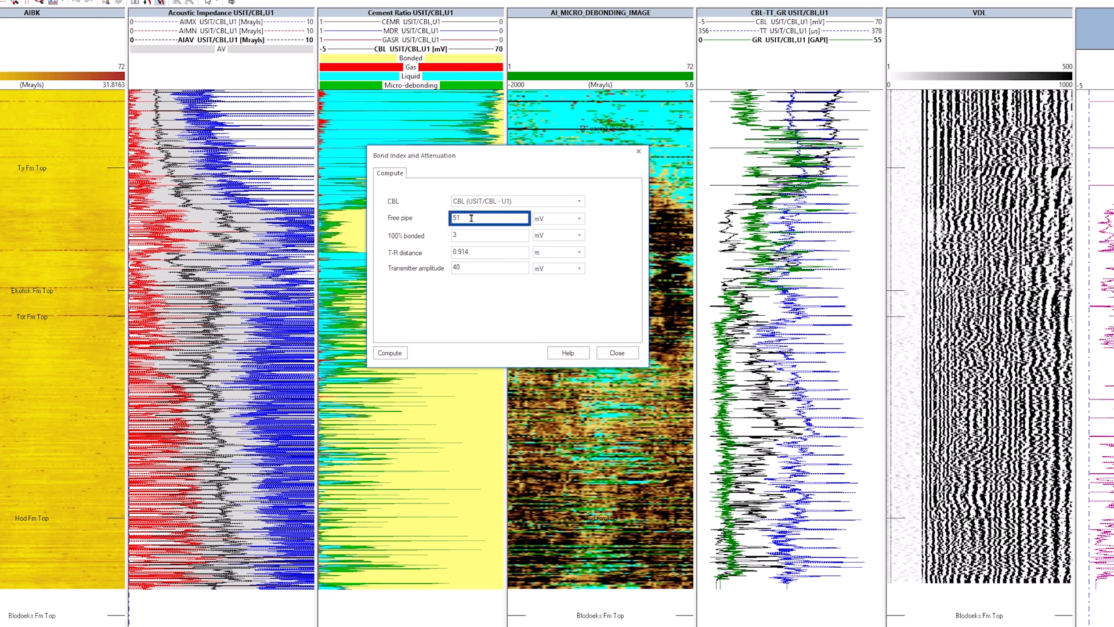
pyautogui.press('Tab')
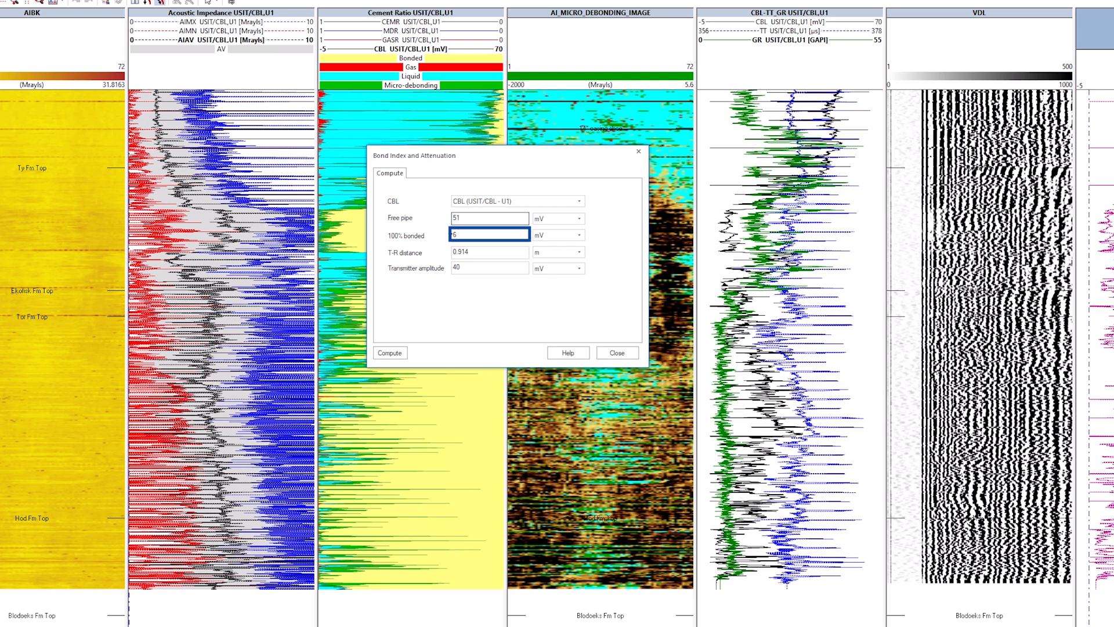
pyautogui.click(390, 353)
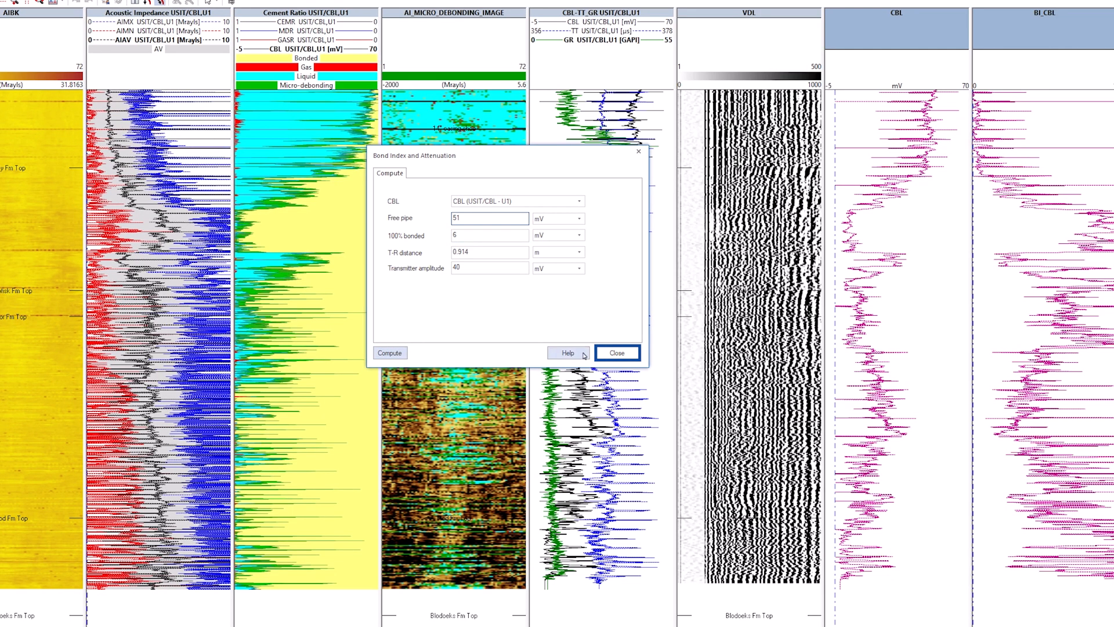
pyautogui.click(617, 352)
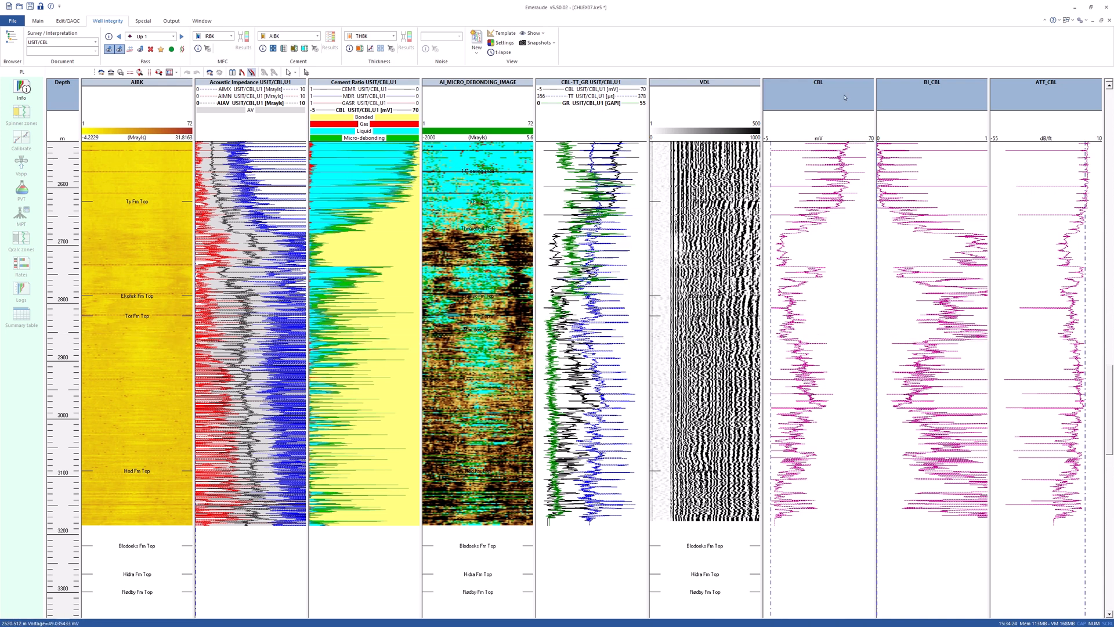
# Show the free pipe and 100% bonded voltage levels on the CBL track.
pyautogui.click(955, 99)
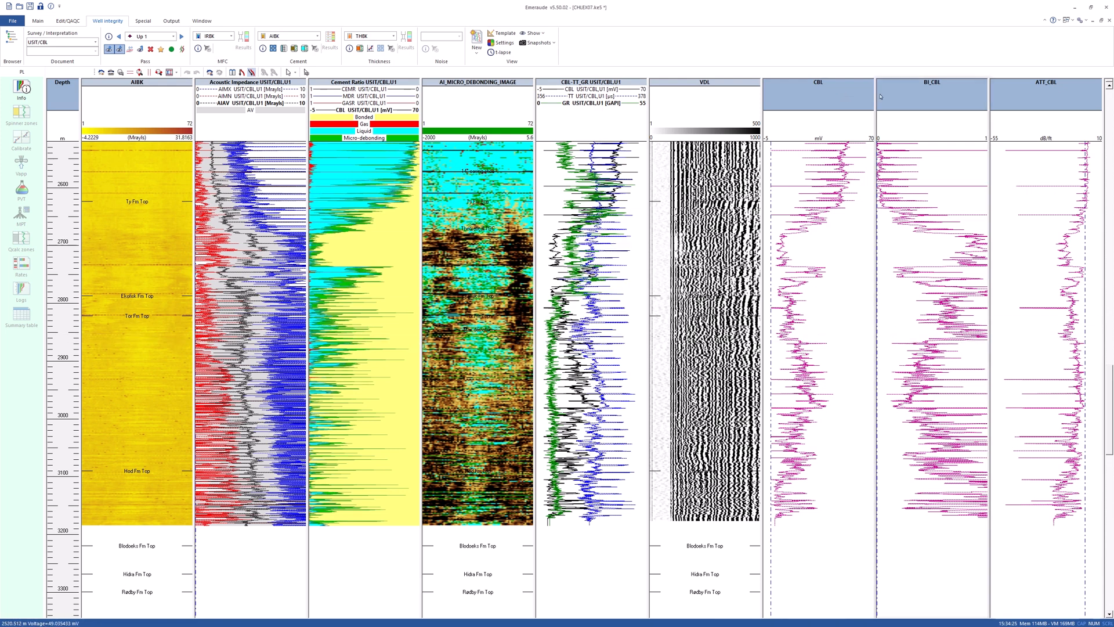
pyautogui.click(1027, 96)
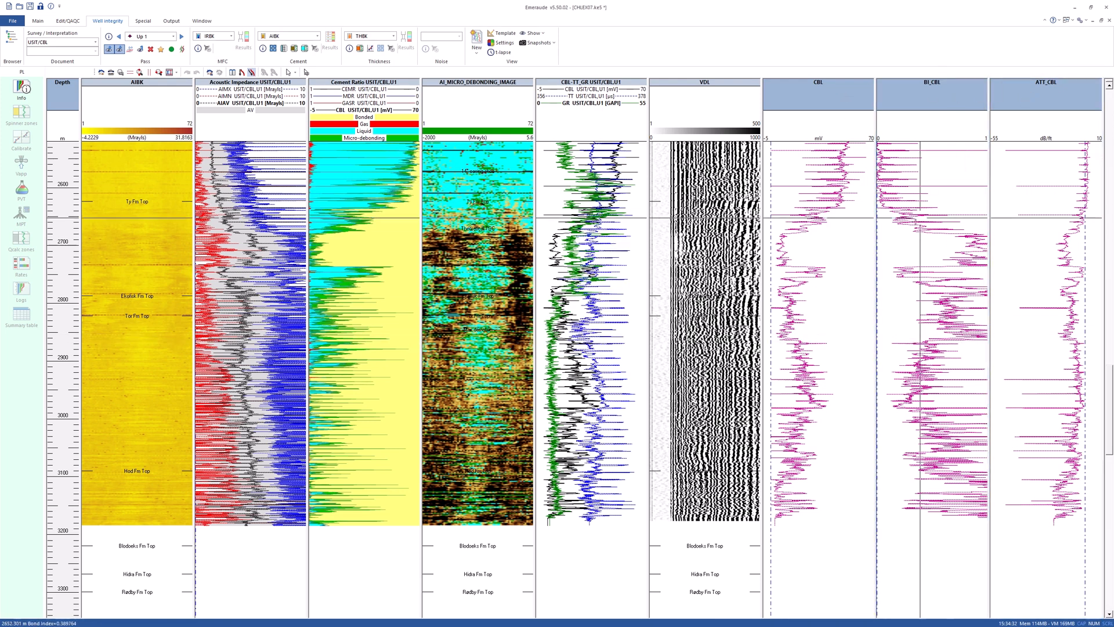
pyautogui.click(856, 257)
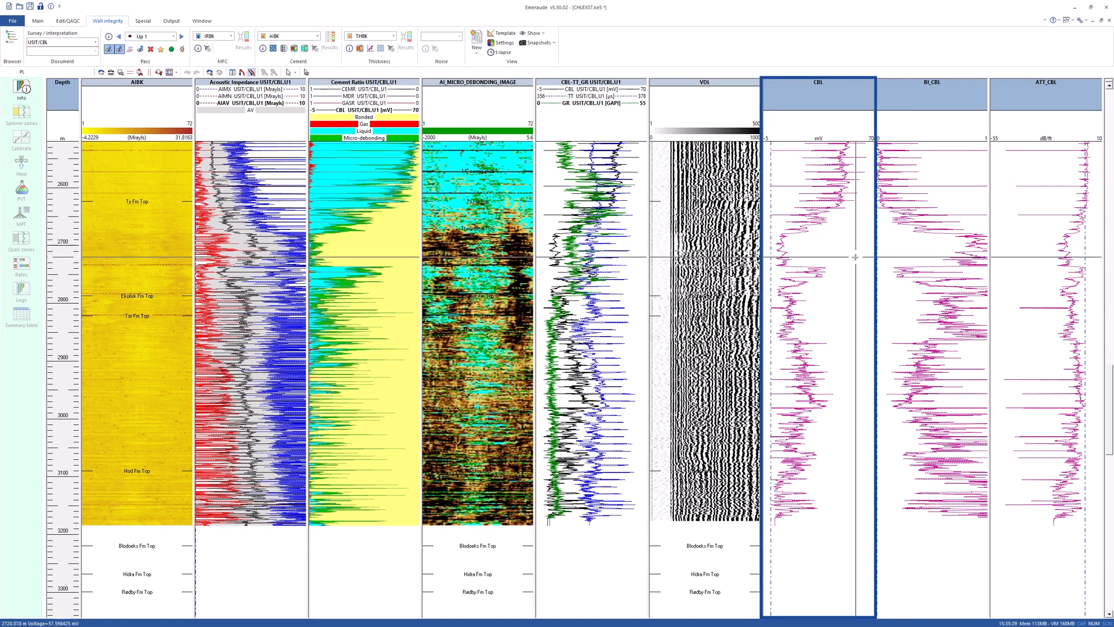
pyautogui.rightClick(855, 256)
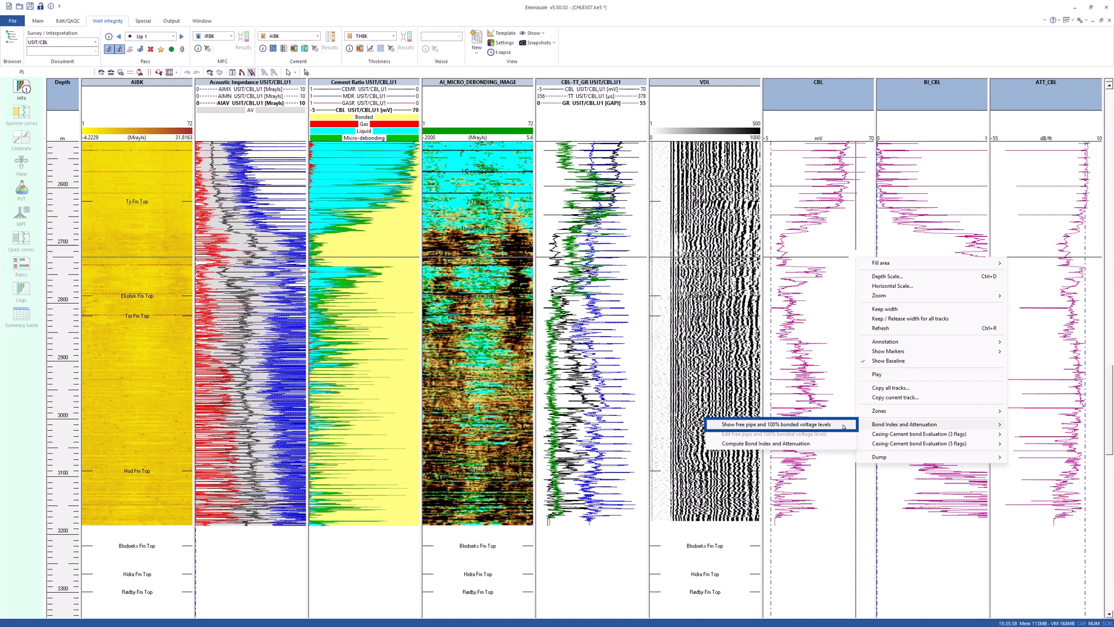
pyautogui.click(844, 425)
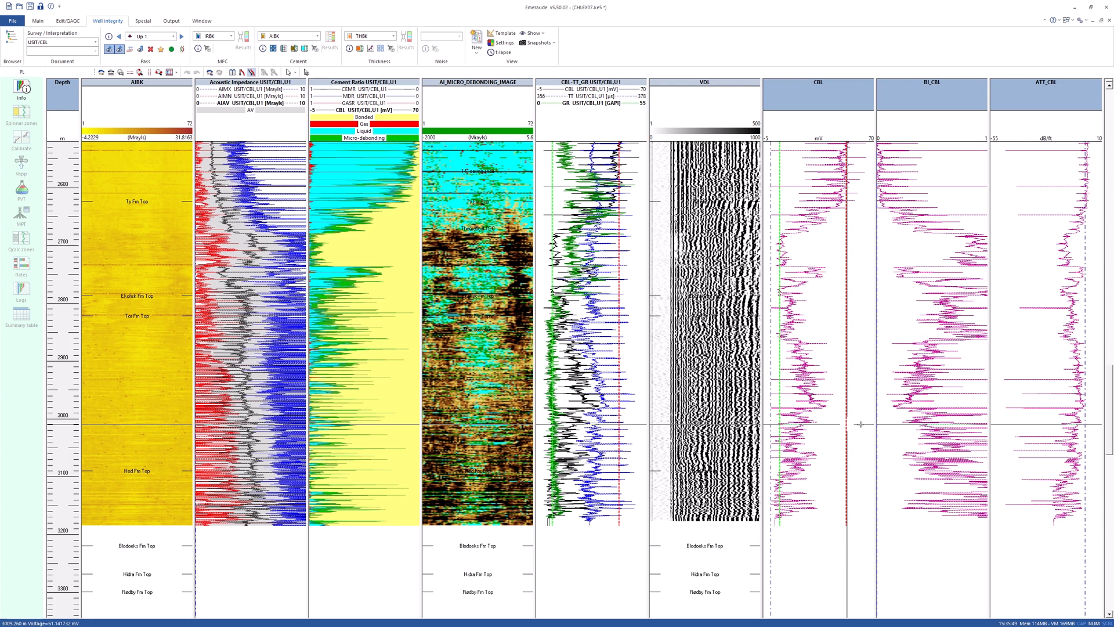
# Add a green fill area named BI>0.8 to the BI_CBL track, coloured where the curve is right of 0.8.
pyautogui.rightClick(920, 299)
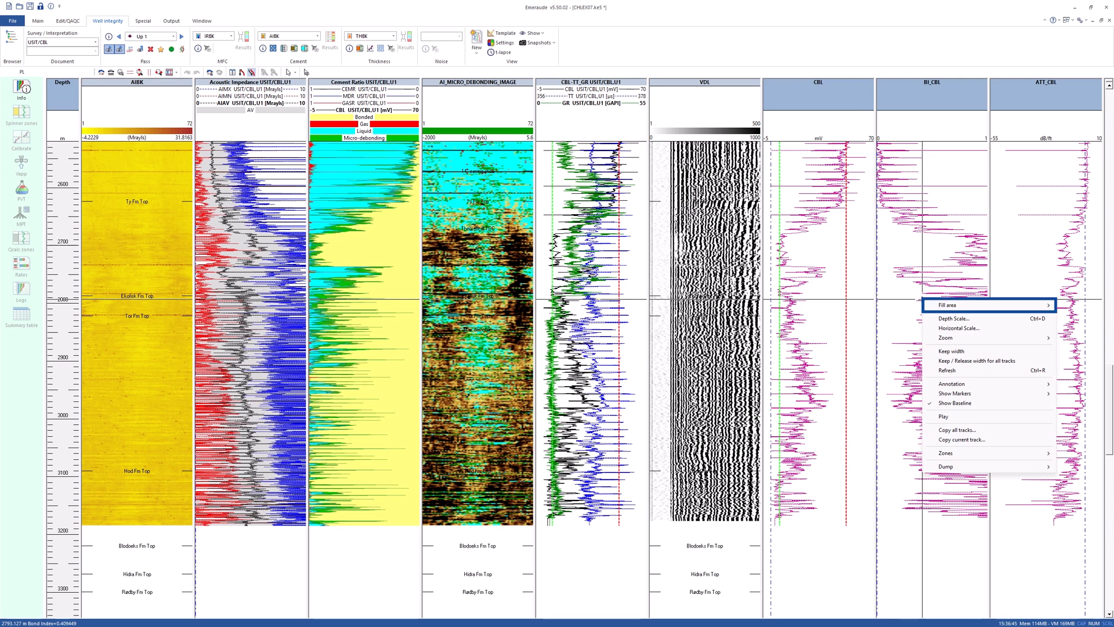
pyautogui.click(908, 307)
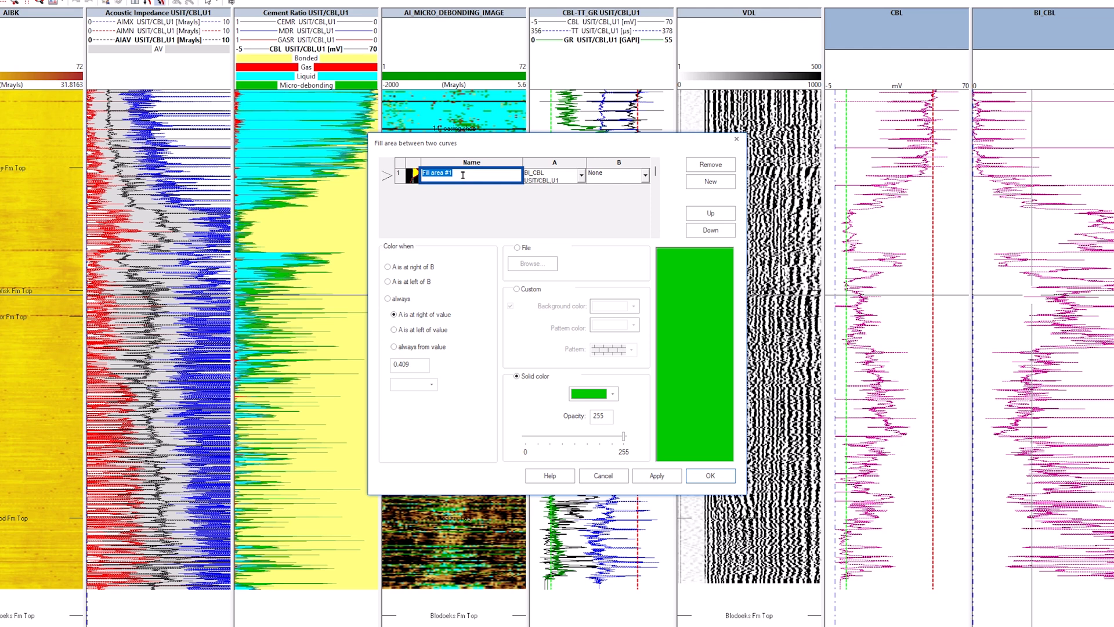
pyautogui.write('BI>0.8')
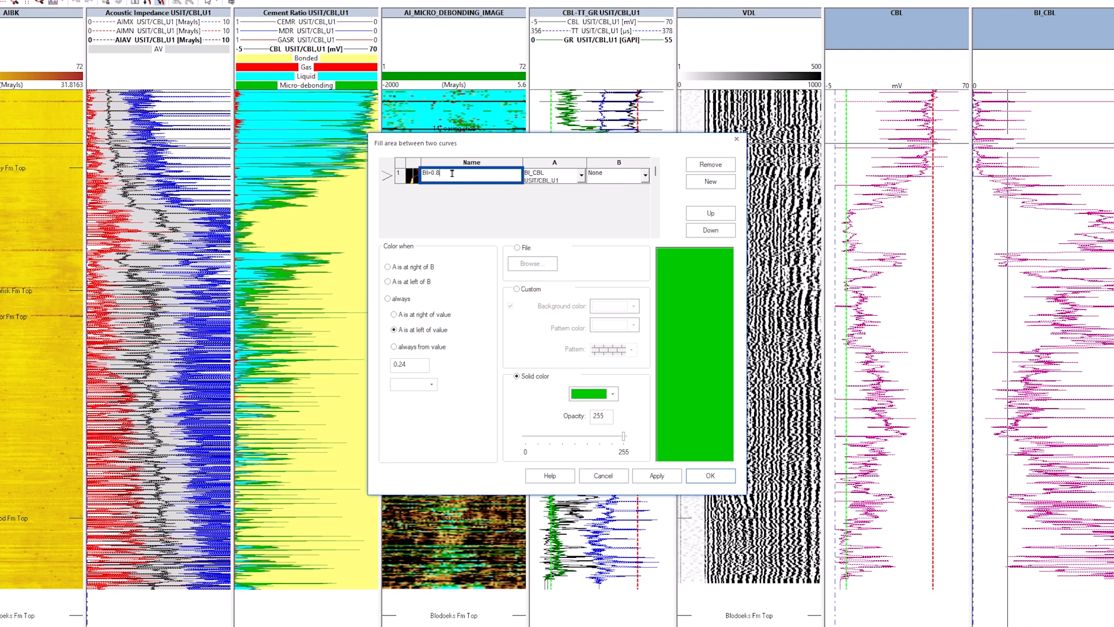
pyautogui.click(394, 313)
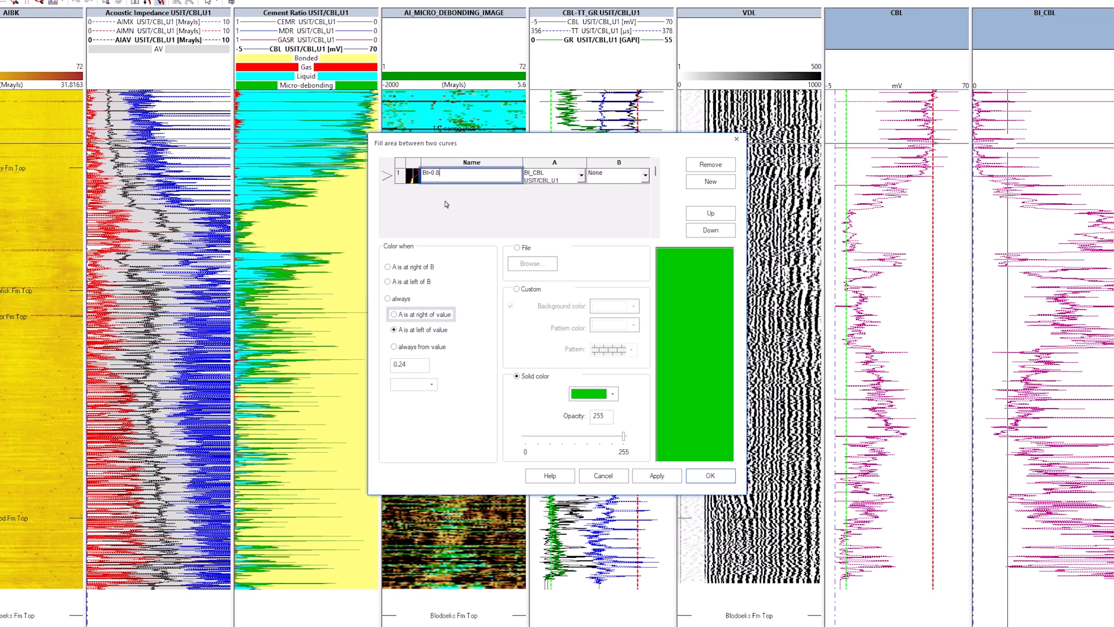
pyautogui.click(406, 364)
pyautogui.moveTo(407, 364); pyautogui.dragTo(399, 364)
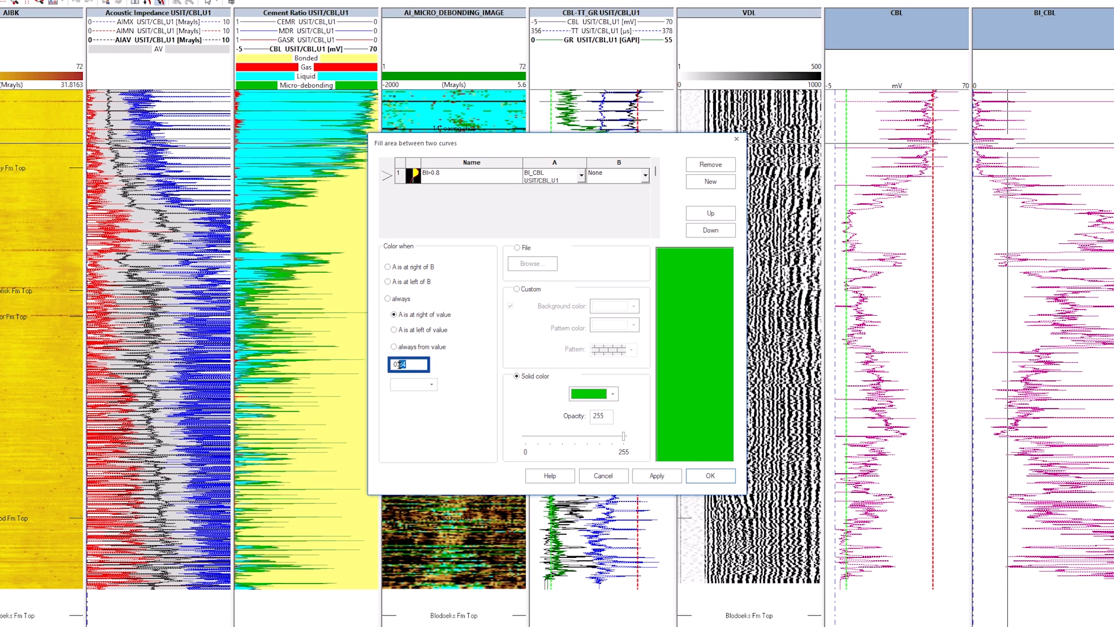
pyautogui.press('BackSpace')
pyautogui.write('8')
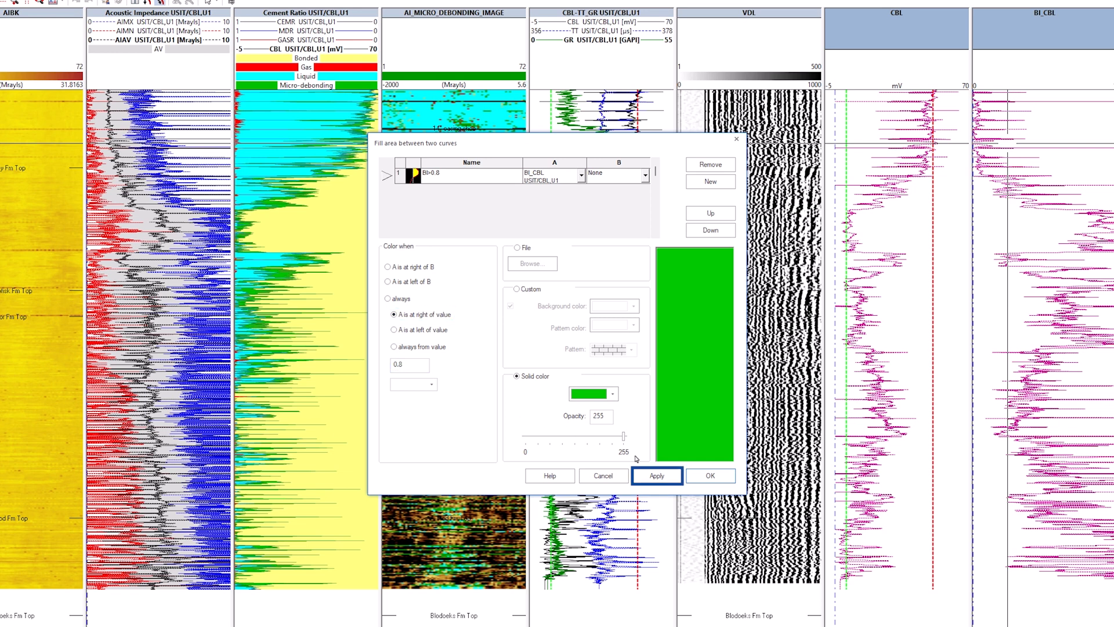
pyautogui.click(658, 475)
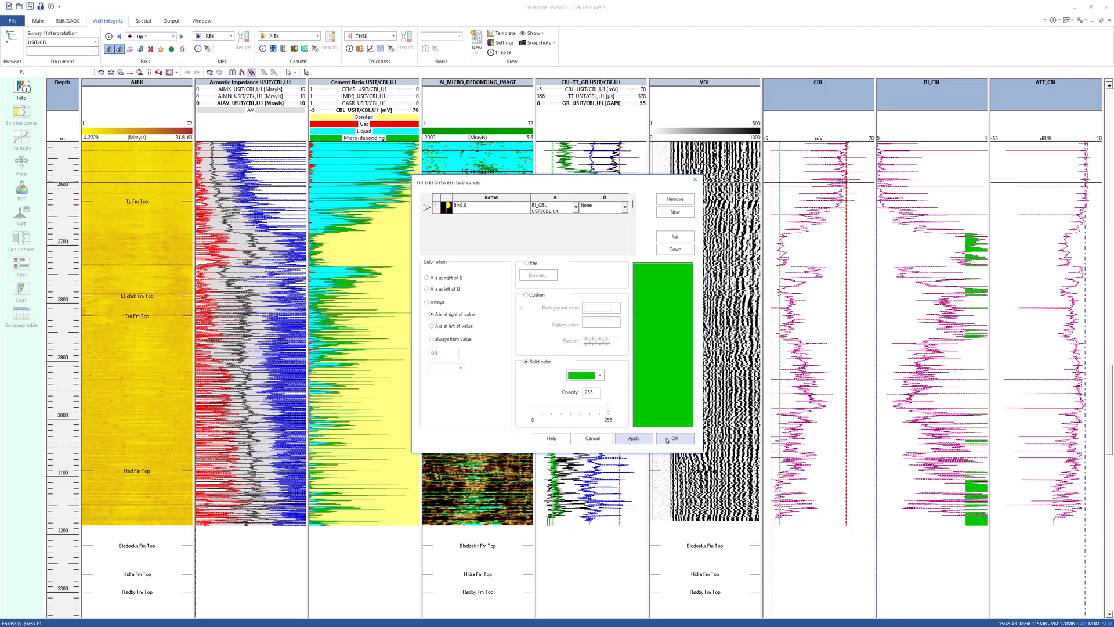
pyautogui.click(700, 476)
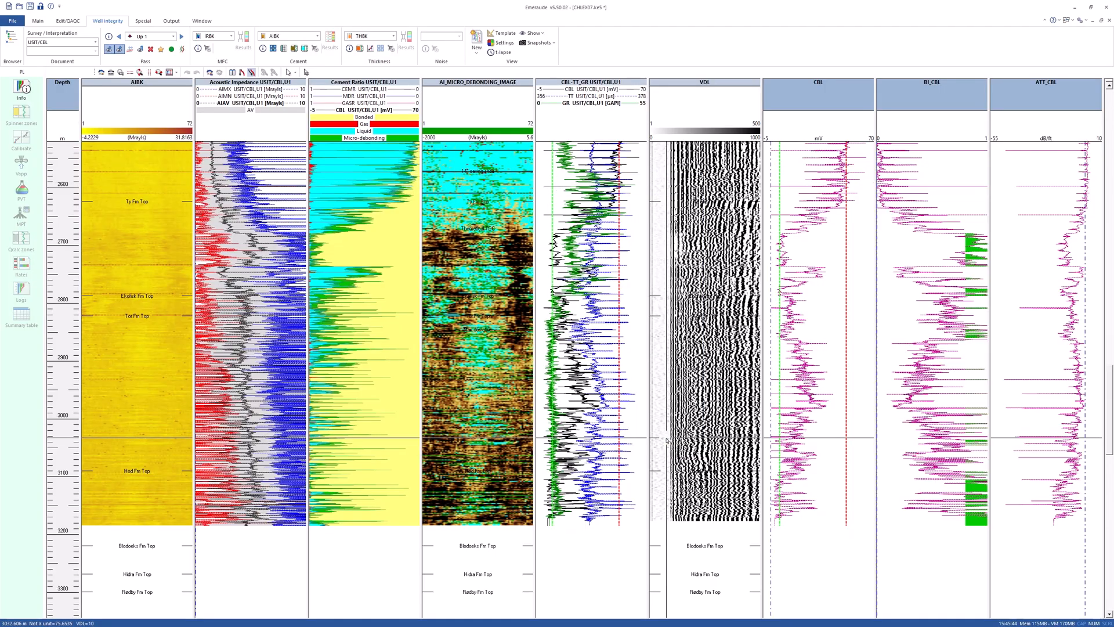
# Open the Casing-Cement Bond Evaluation settings for CBL with 3 flags, good cement 4 mV and acceptable cement 10, then close them.
pyautogui.click(284, 48)
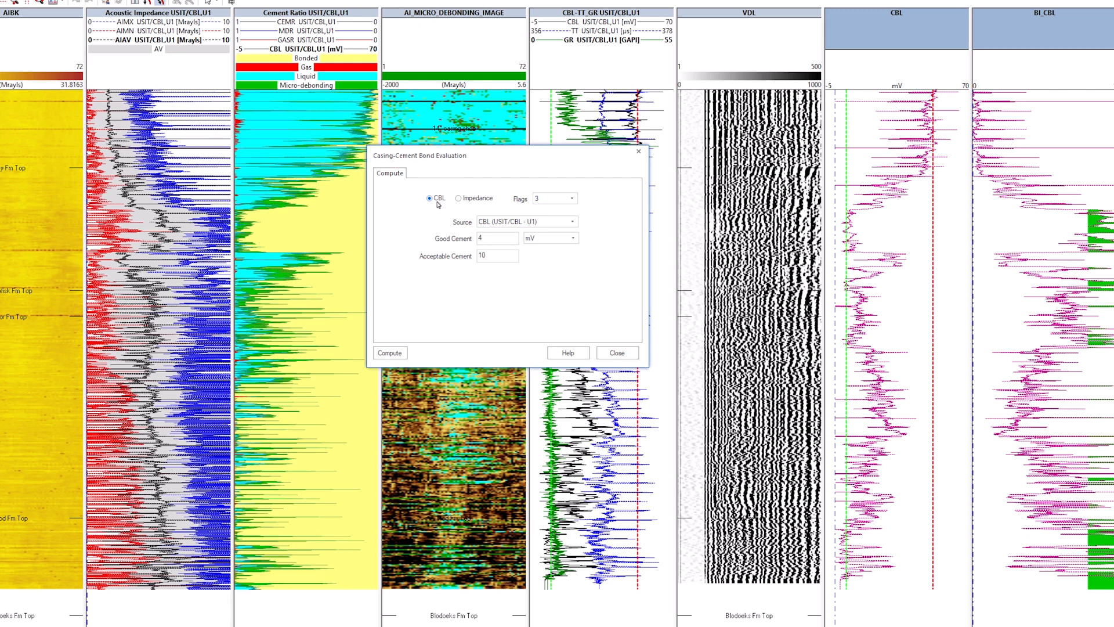
pyautogui.click(617, 353)
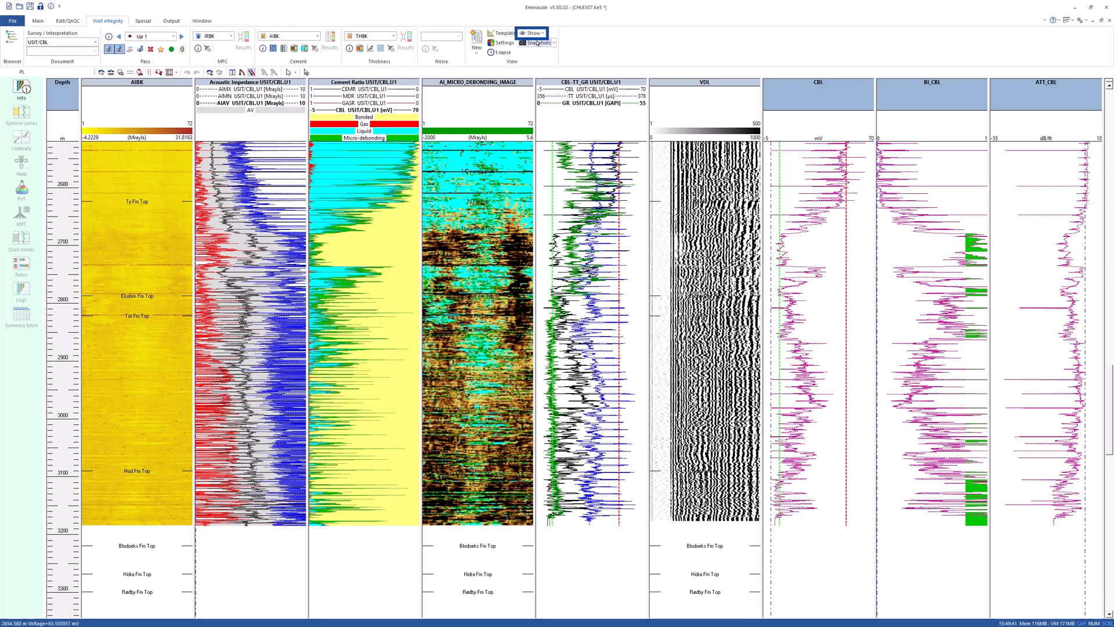
# Show the Acoustic impedance (AIAV) view.
pyautogui.click(543, 33)
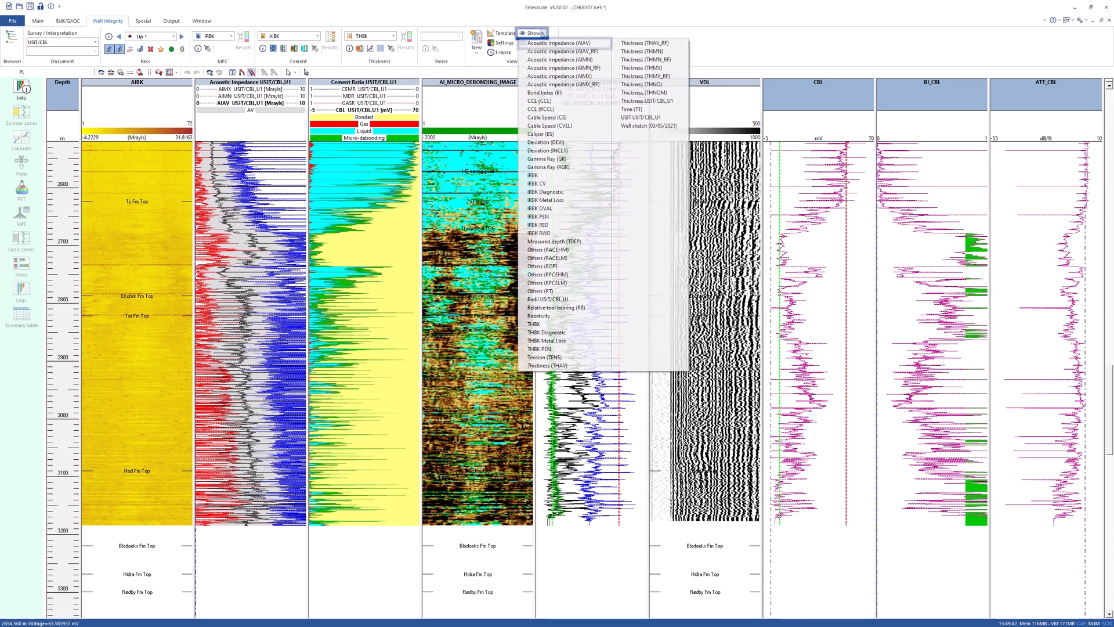
pyautogui.click(600, 44)
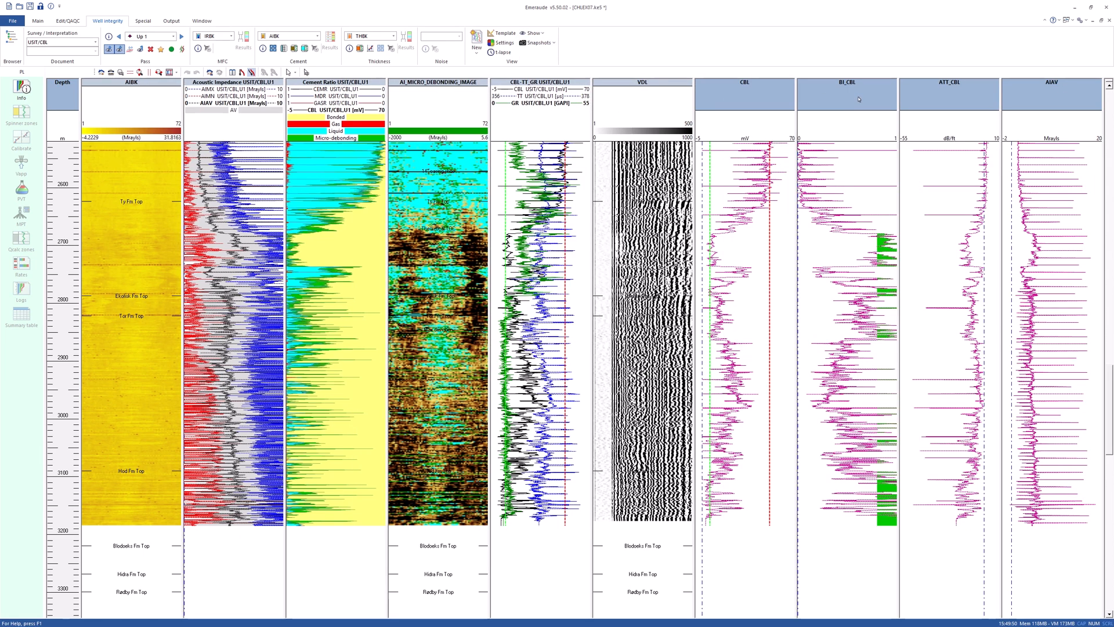
# Rearrange the tracks by removing the ATT_CBL and CBL views, keeping AIAV beside VDL, and widening the AIAV track.
pyautogui.moveTo(942, 96); pyautogui.dragTo(945, 37)
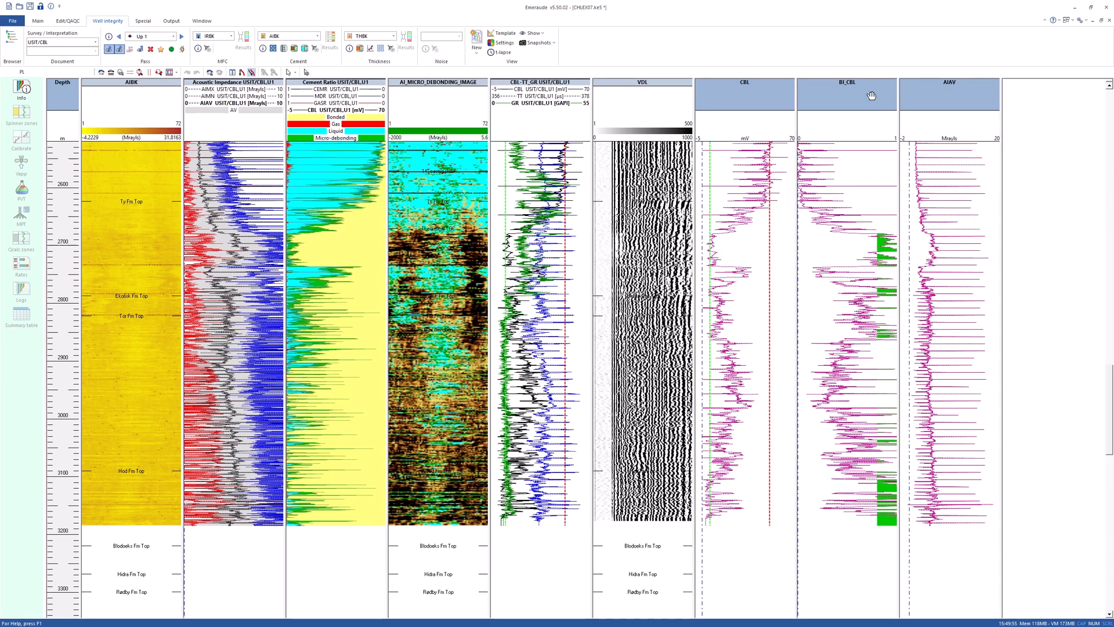
pyautogui.moveTo(871, 96); pyautogui.dragTo(719, 97)
pyautogui.moveTo(852, 96); pyautogui.dragTo(858, 31)
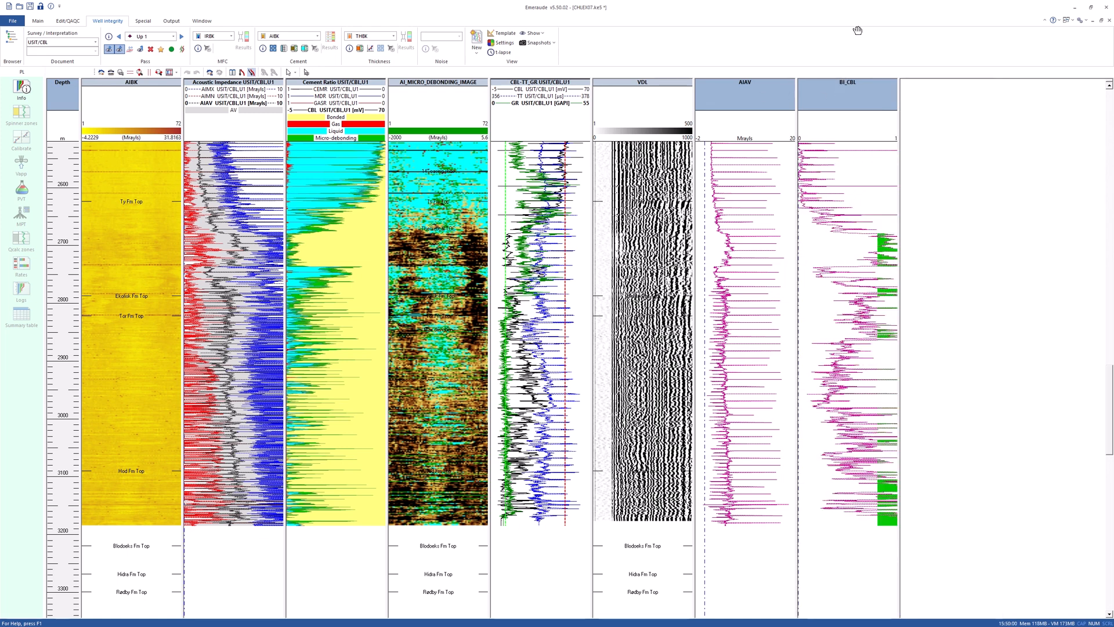
pyautogui.moveTo(796, 126); pyautogui.dragTo(889, 130)
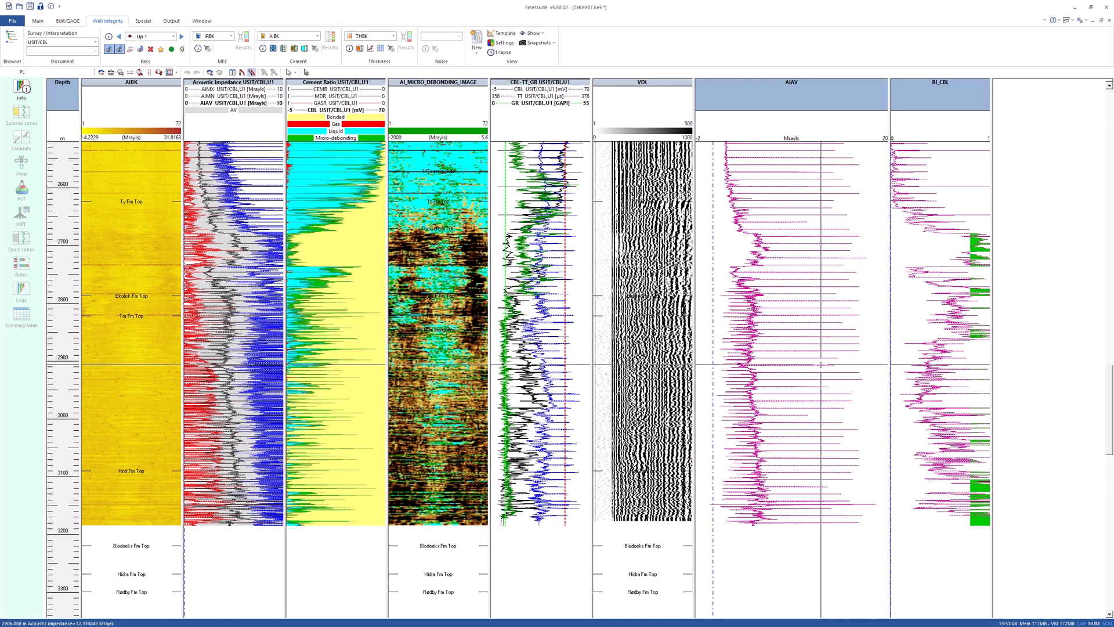
# Show the good and acceptable cement levels on the AIAV track.
pyautogui.rightClick(820, 364)
pyautogui.moveTo(935, 528)
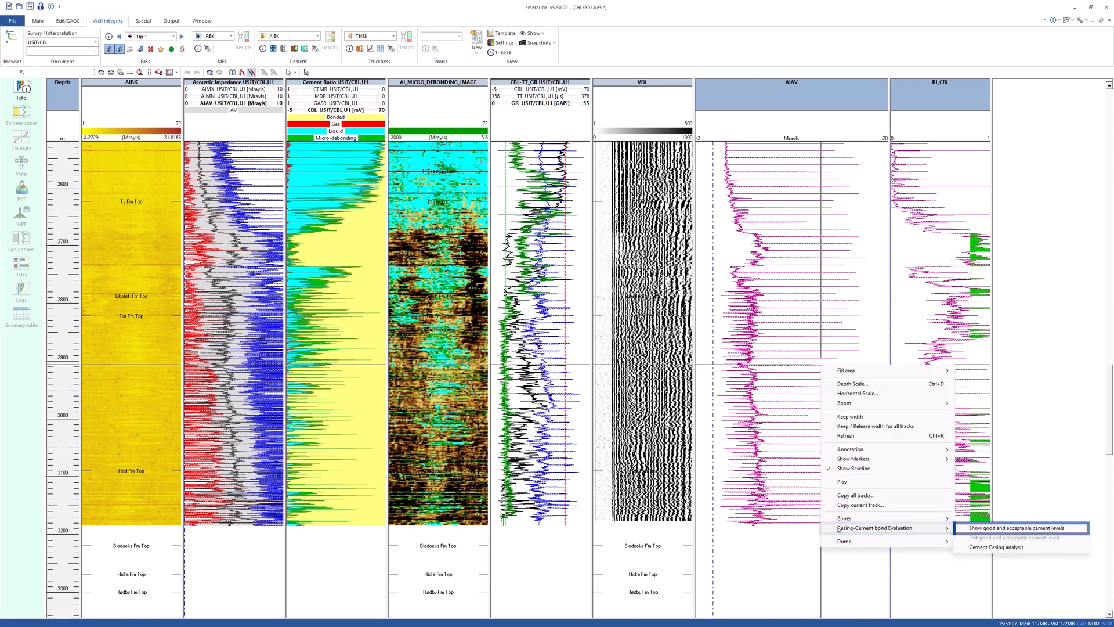
pyautogui.click(968, 529)
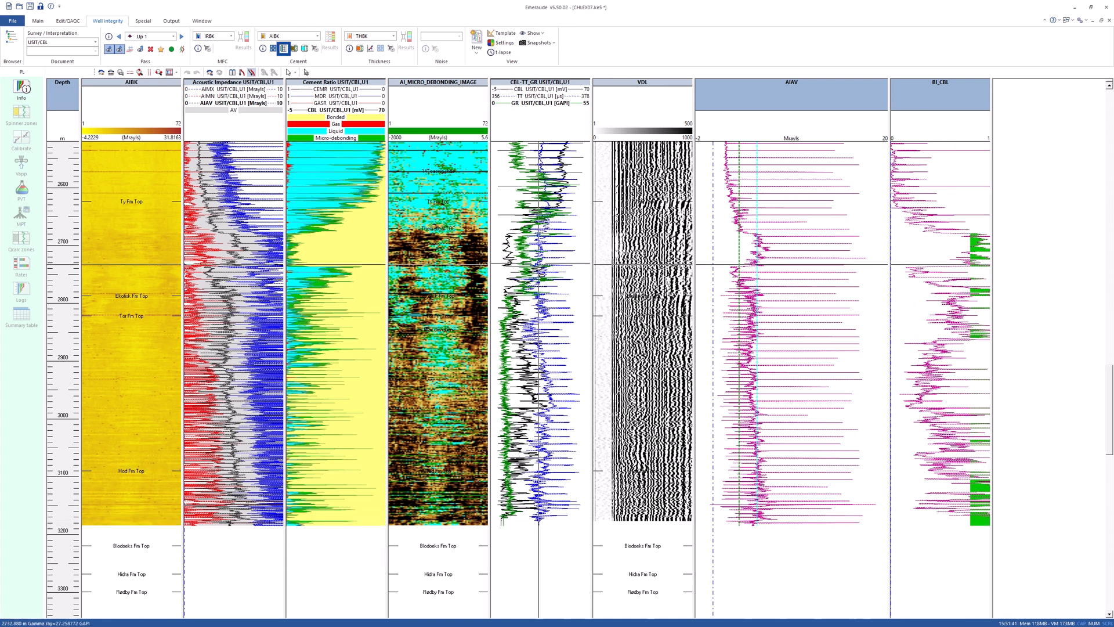
# Compute impedance-based casing-cement bond flags from AIAV with good cement 5.2 Mrayls and acceptable cement 4.
pyautogui.click(283, 49)
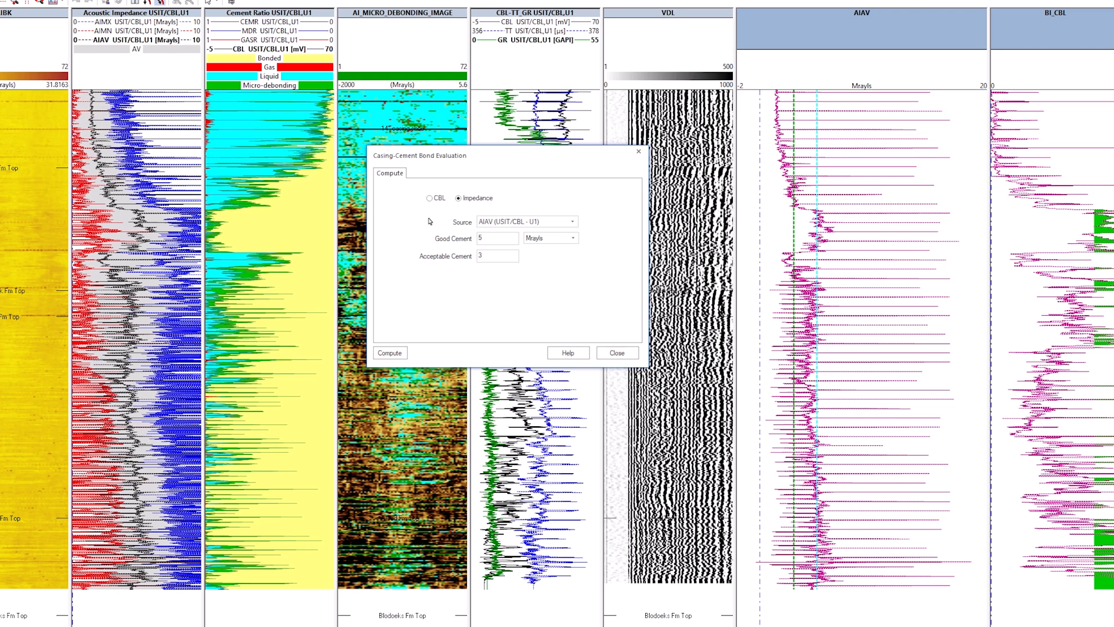
pyautogui.click(484, 237)
pyautogui.write('.2')
pyautogui.click(484, 254)
pyautogui.moveTo(484, 254); pyautogui.dragTo(473, 255)
pyautogui.write('4')
pyautogui.click(390, 352)
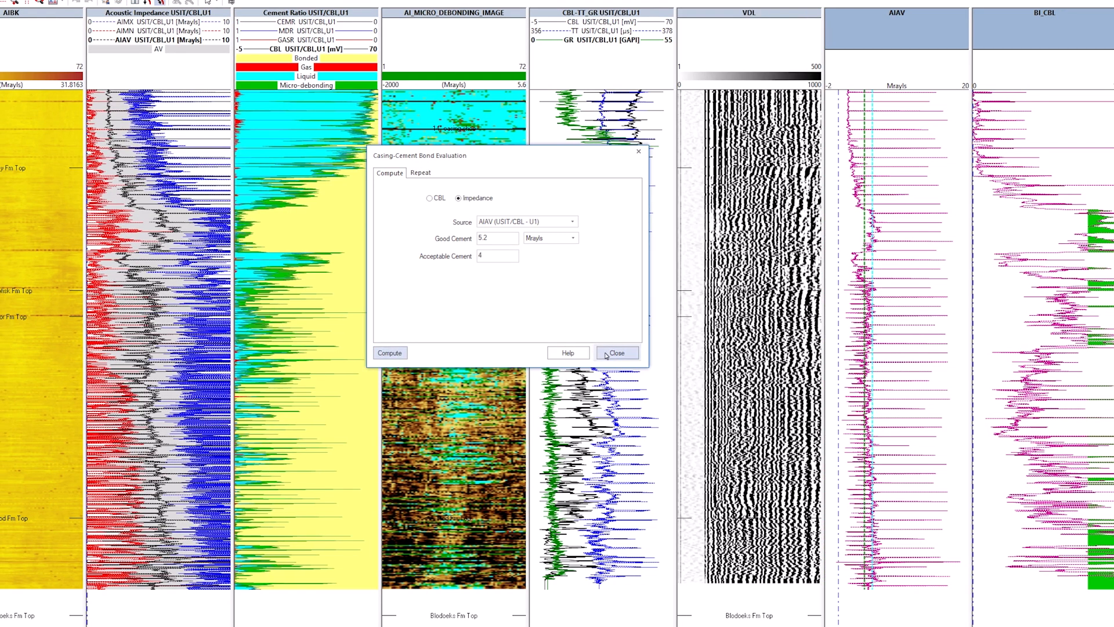
pyautogui.click(606, 355)
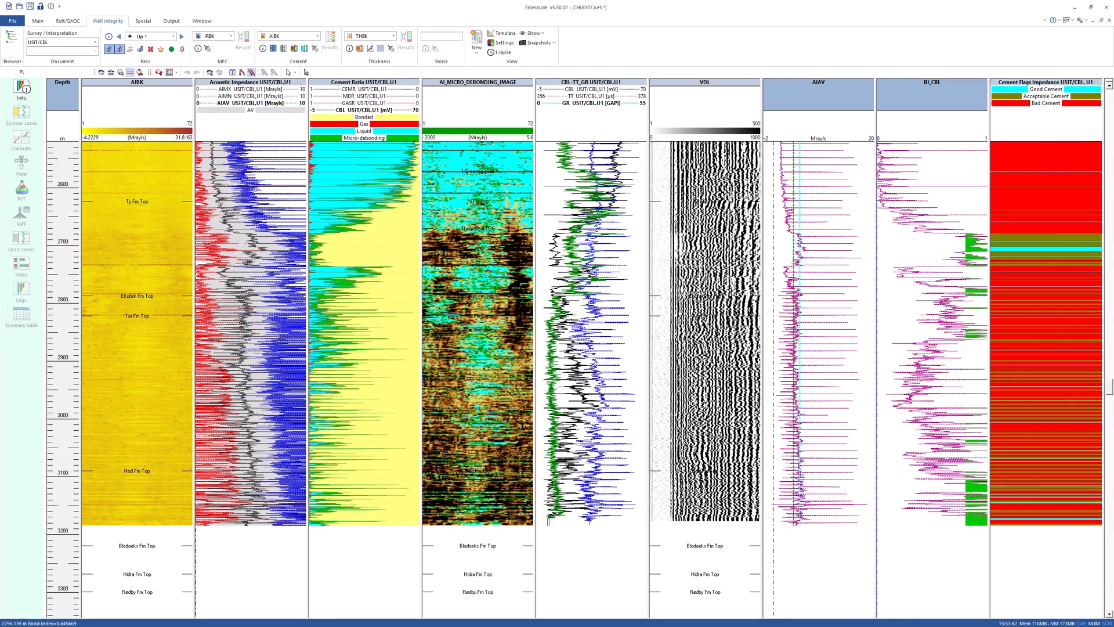
# Create a new empty user view track.
pyautogui.moveTo(948, 213); pyautogui.dragTo(948, 298)
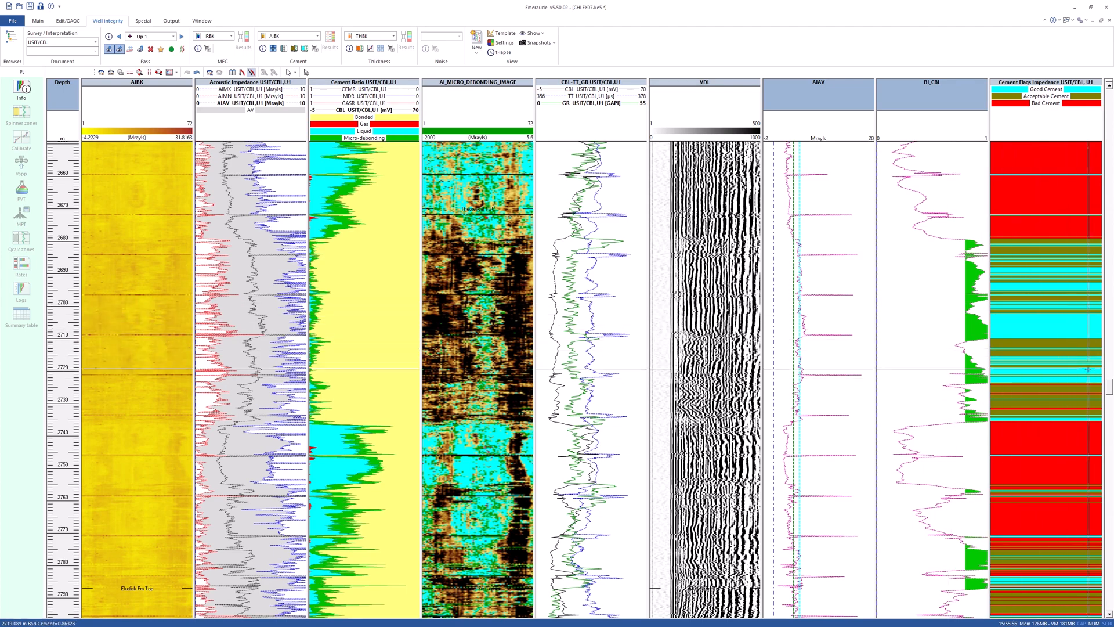
pyautogui.moveTo(1111, 390); pyautogui.dragTo(1110, 402)
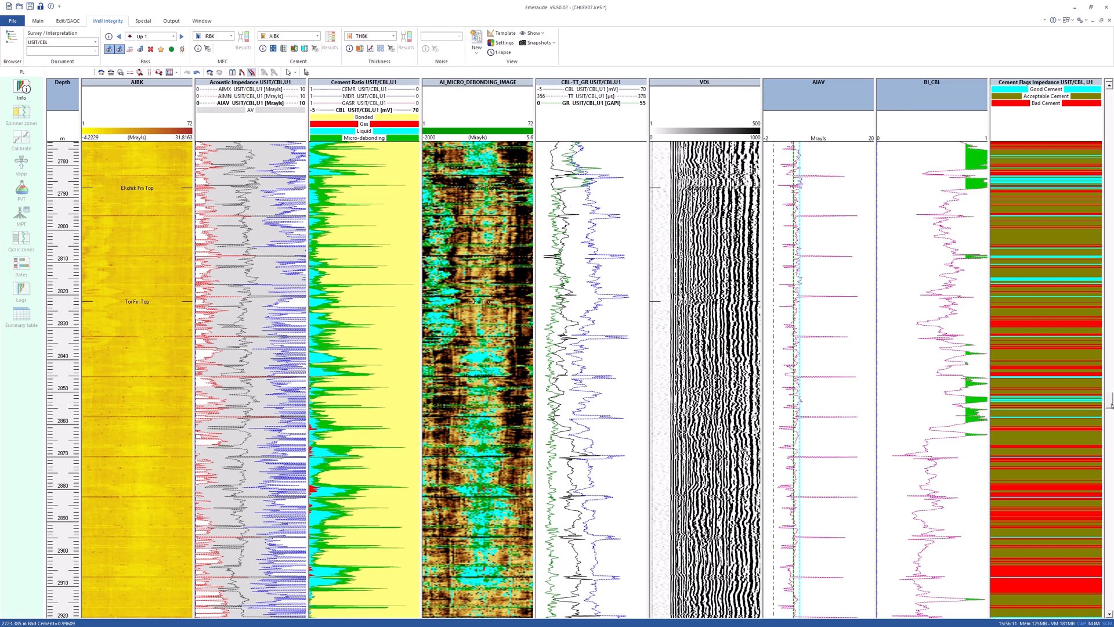
pyautogui.moveTo(1111, 404)
pyautogui.mouseDown()
pyautogui.moveTo(1111, 434)
pyautogui.moveTo(1107, 377)
pyautogui.moveTo(1108, 393)
pyautogui.mouseUp()
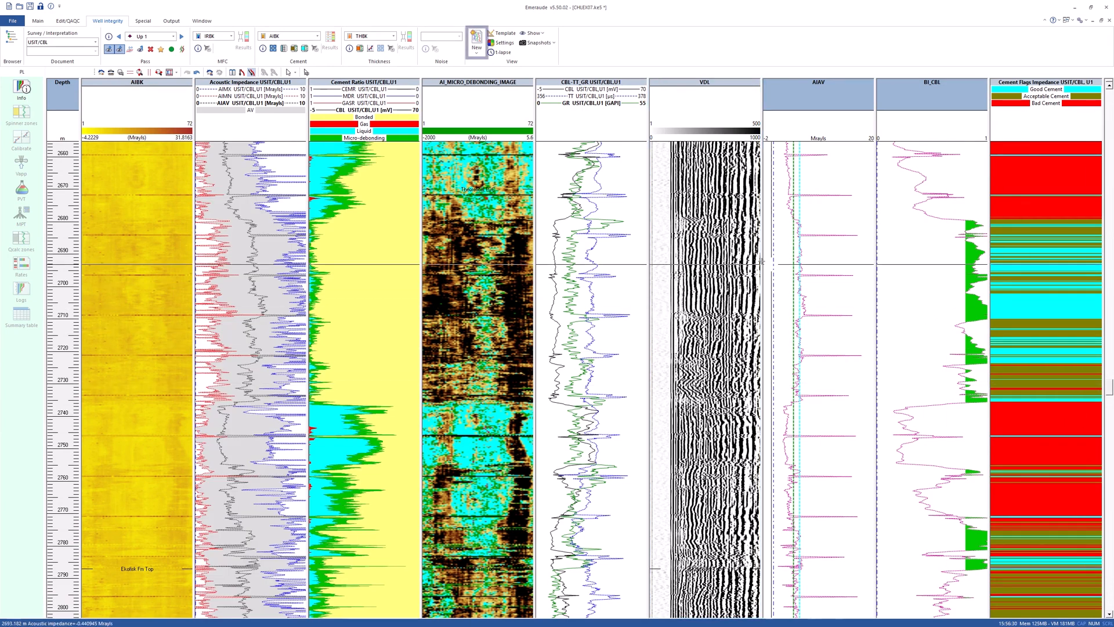
pyautogui.click(476, 52)
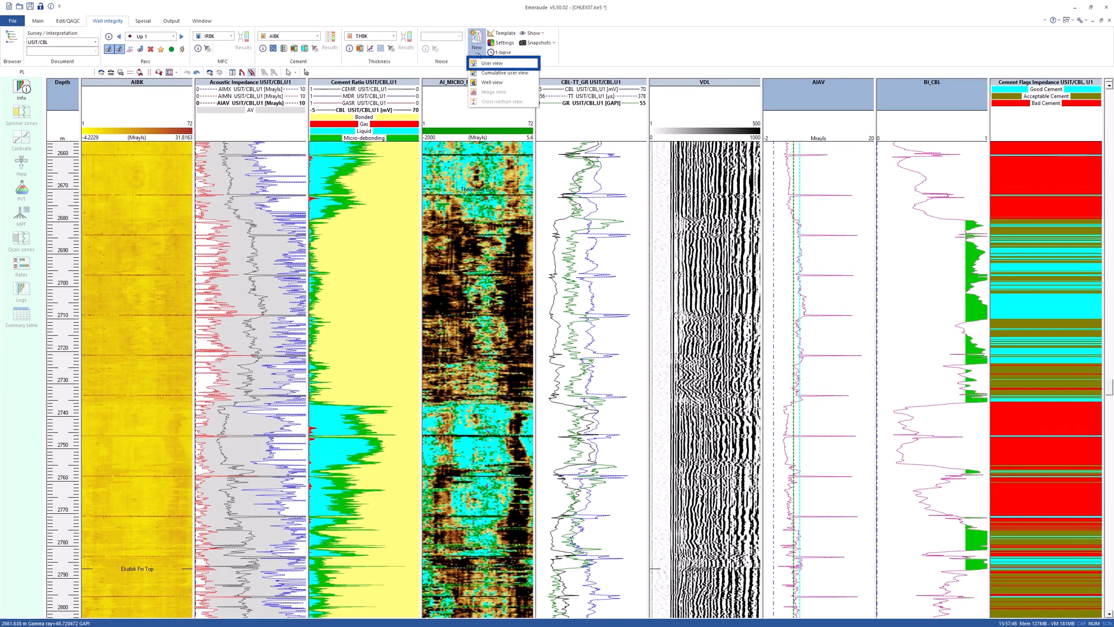
pyautogui.click(510, 64)
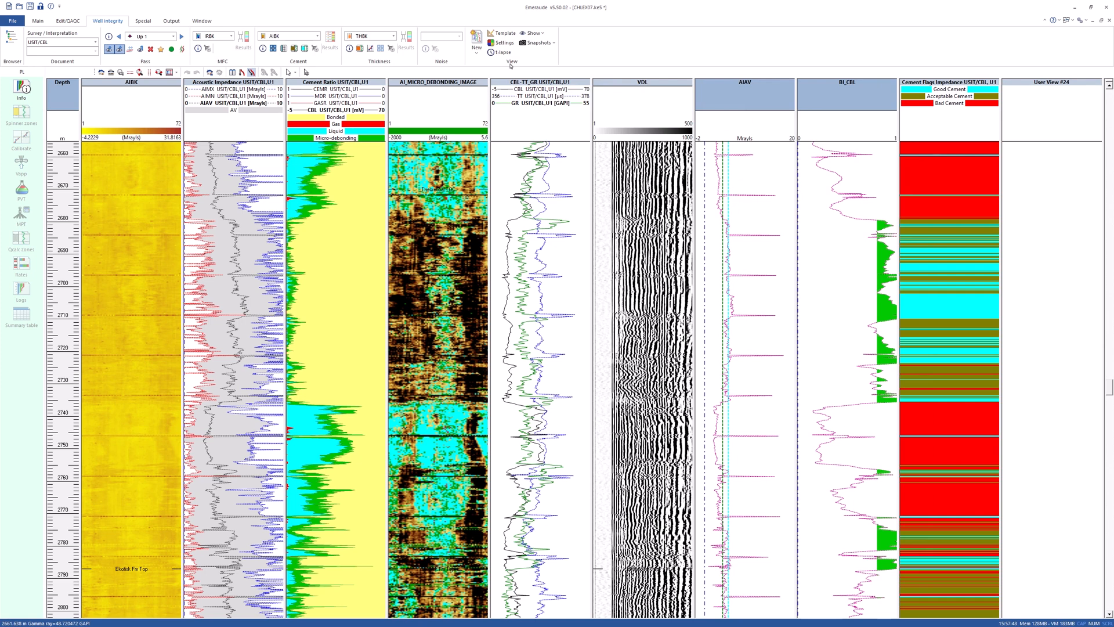
# Open the Browser and add the VDL array data to the new user view.
pyautogui.click(12, 44)
pyautogui.moveTo(253, 262); pyautogui.dragTo(424, 130)
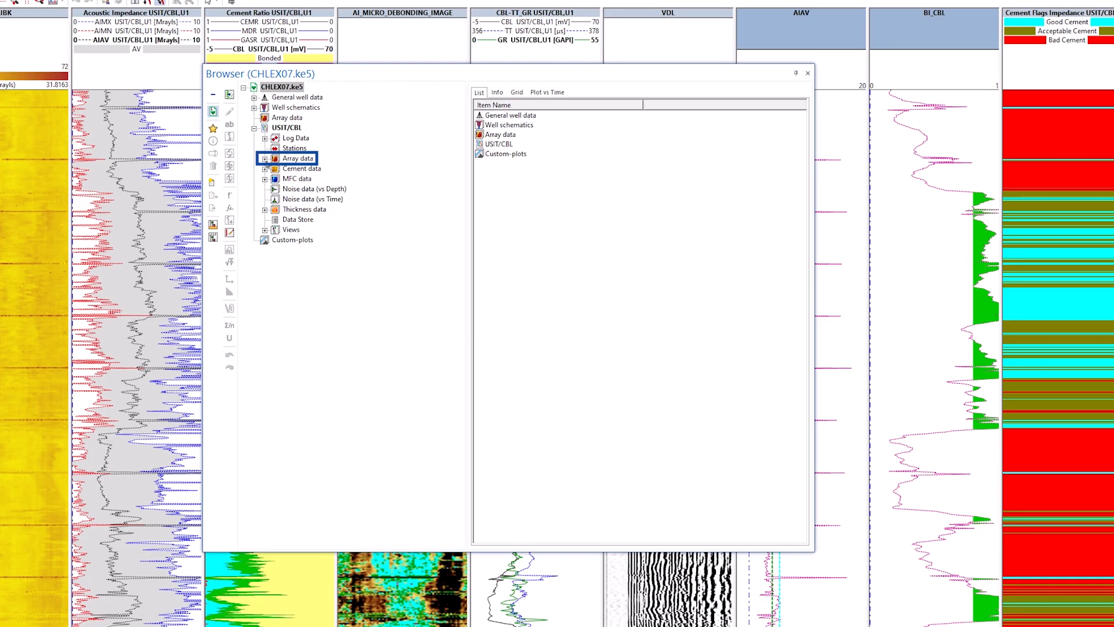
pyautogui.click(264, 158)
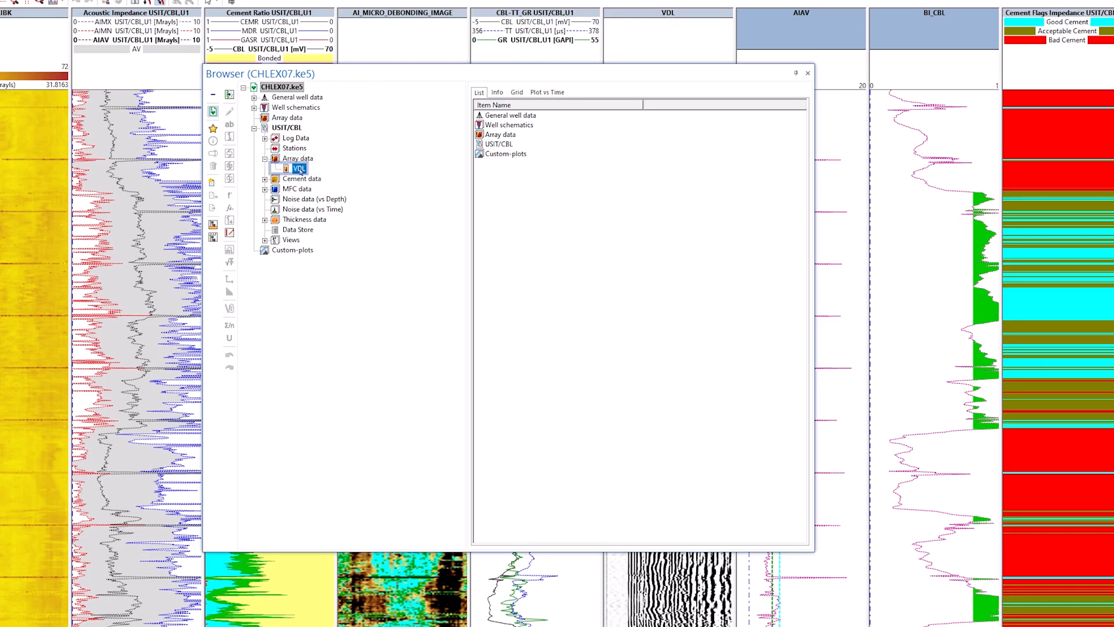
pyautogui.moveTo(299, 169); pyautogui.dragTo(1041, 237)
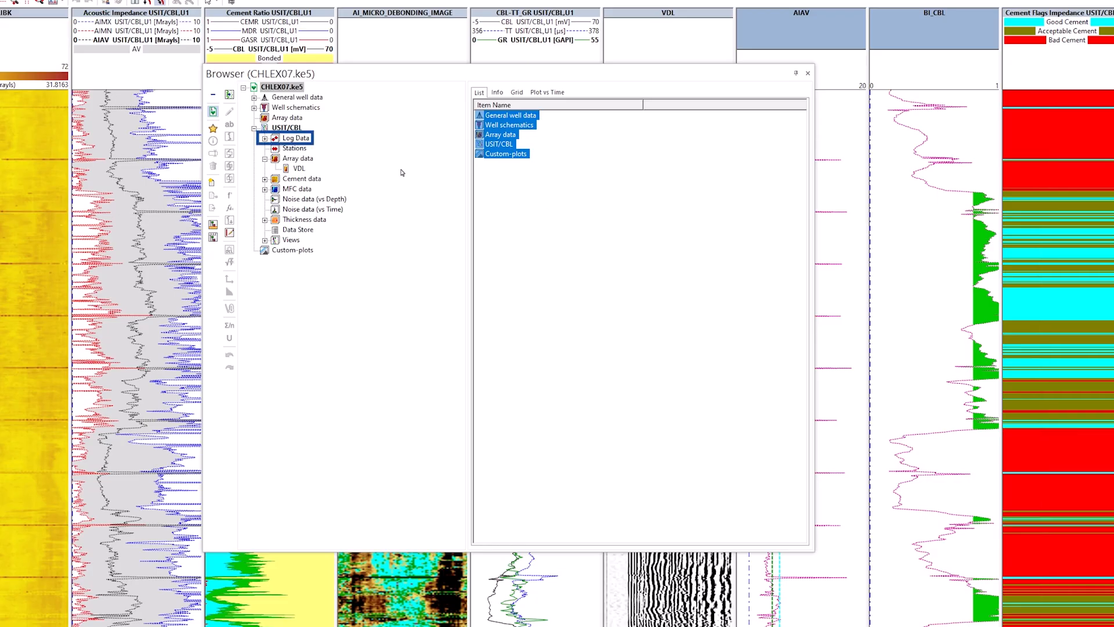
# Add the Gamma ray (GR) log to the user view and close the Browser.
pyautogui.click(265, 139)
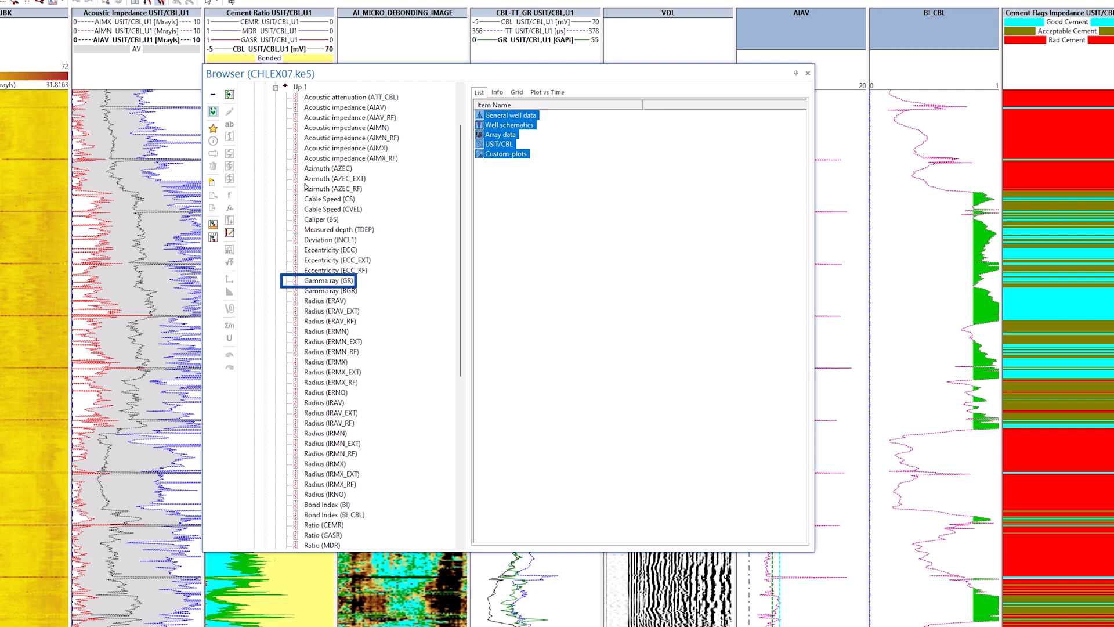
pyautogui.click(328, 280)
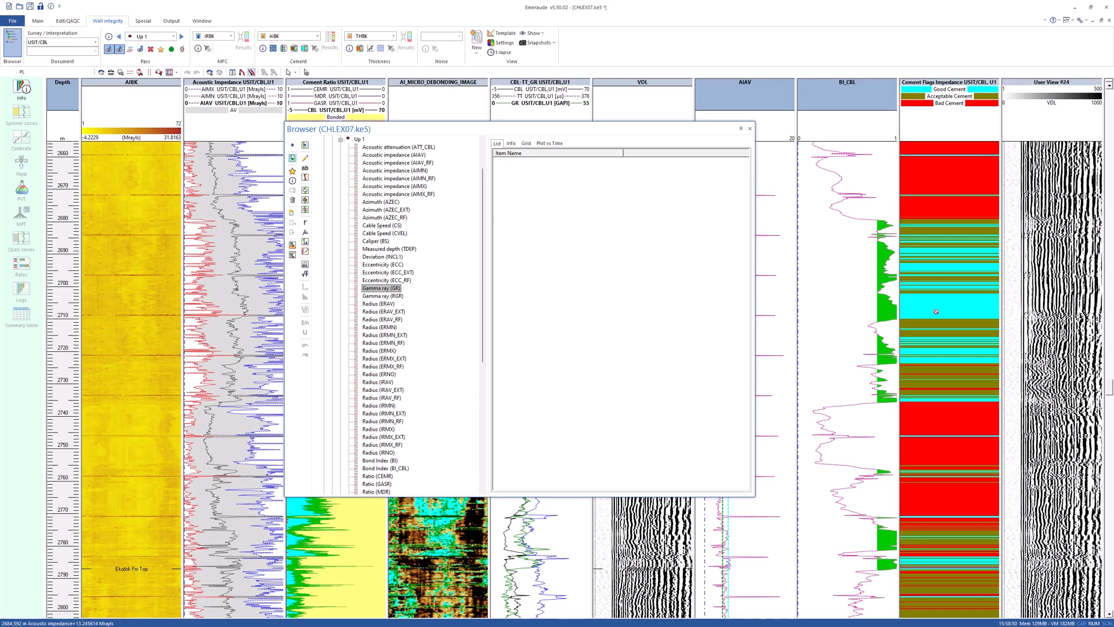
pyautogui.moveTo(381, 289); pyautogui.dragTo(1051, 318)
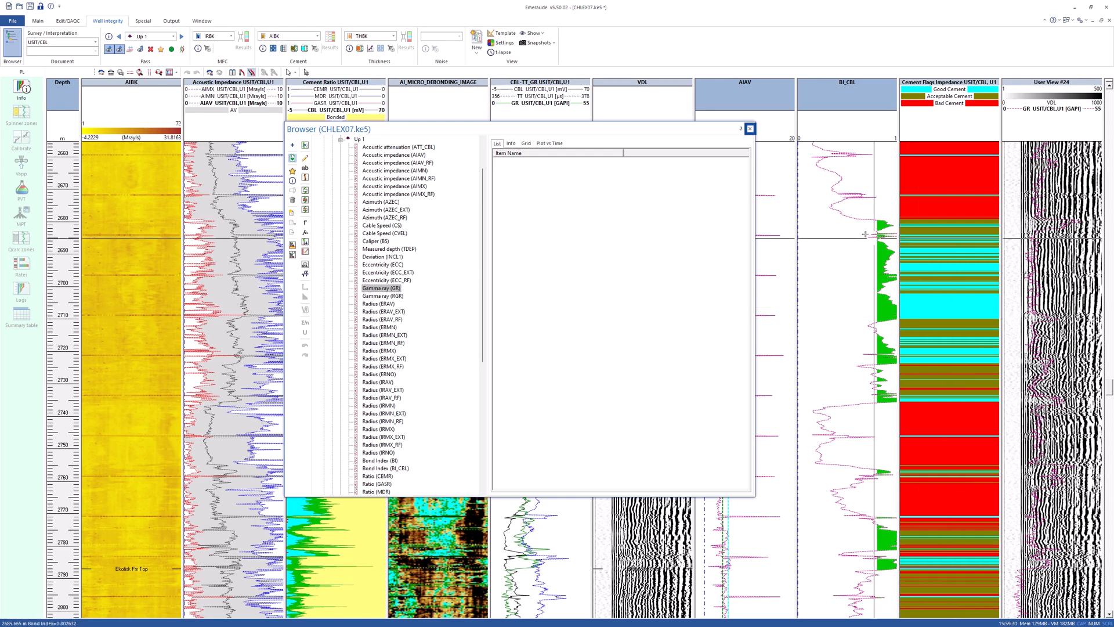
pyautogui.click(750, 128)
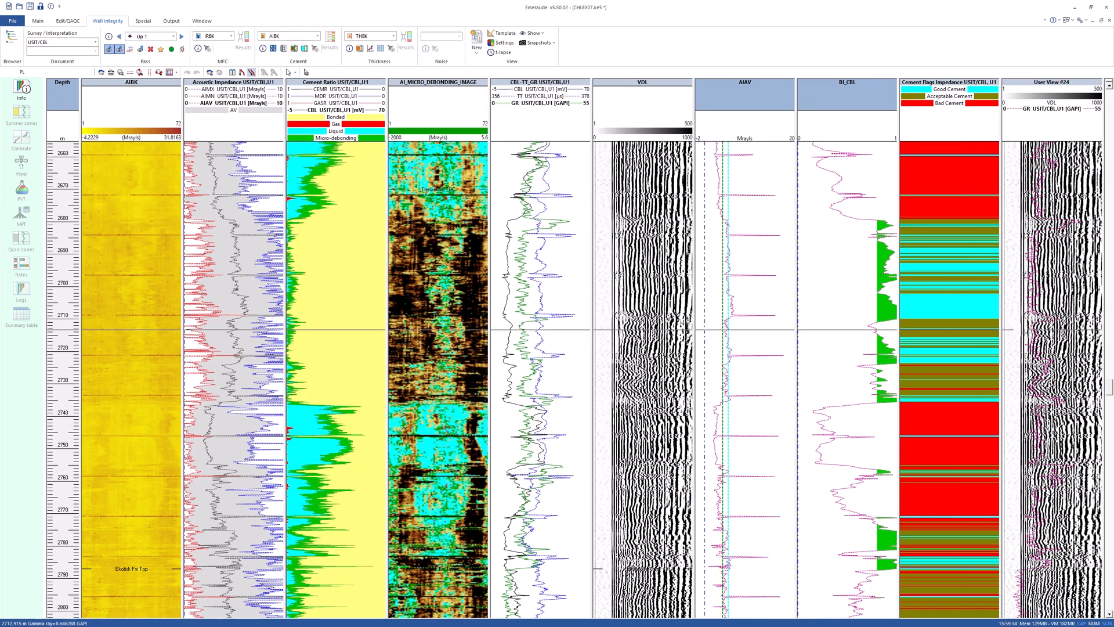
# Remove the original VDL track and widen the user view track.
pyautogui.moveTo(1110, 389)
pyautogui.mouseDown()
pyautogui.moveTo(1109, 413)
pyautogui.moveTo(1107, 394)
pyautogui.mouseUp()
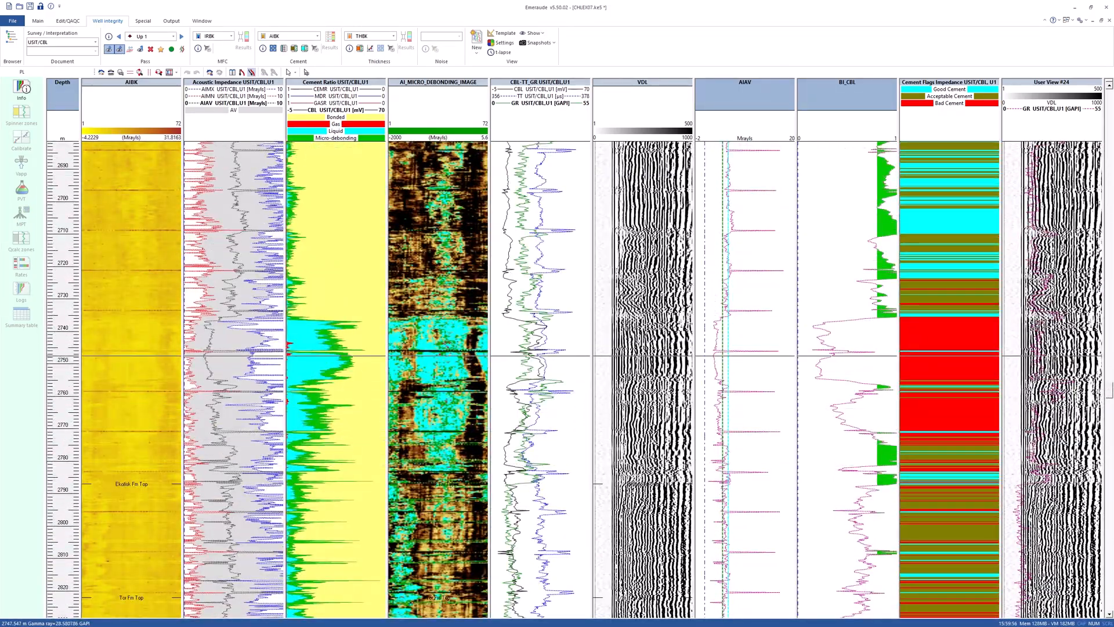
pyautogui.doubleClick(638, 80)
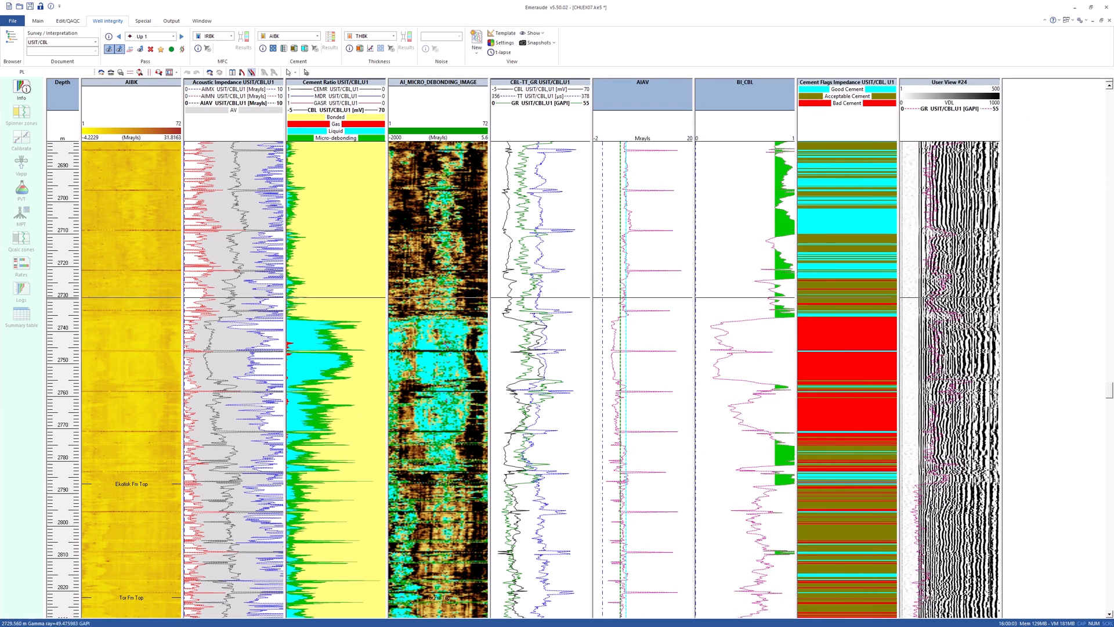
pyautogui.moveTo(1000, 318); pyautogui.dragTo(1099, 321)
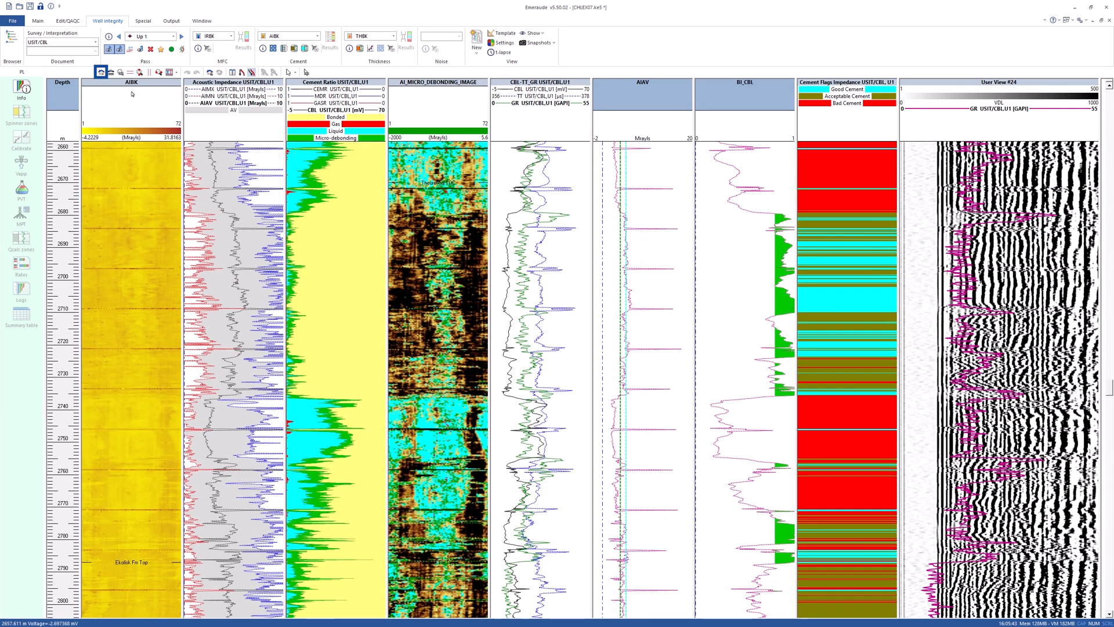
# Delete the Acoustic Impedance track from the layout.
pyautogui.click(101, 72)
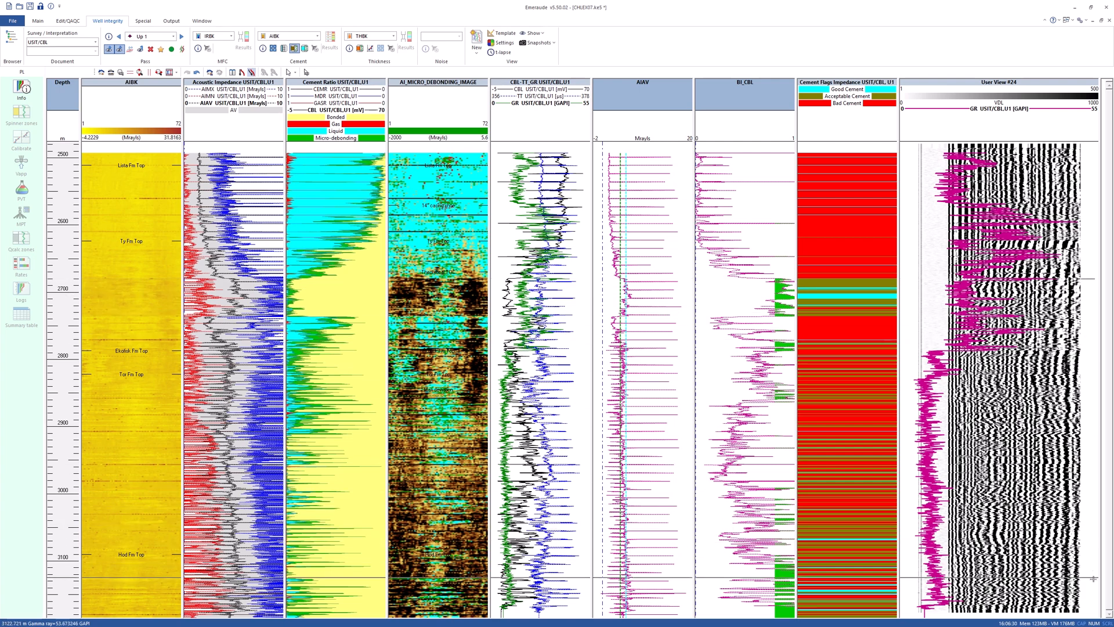
pyautogui.moveTo(1091, 610); pyautogui.dragTo(1091, 613)
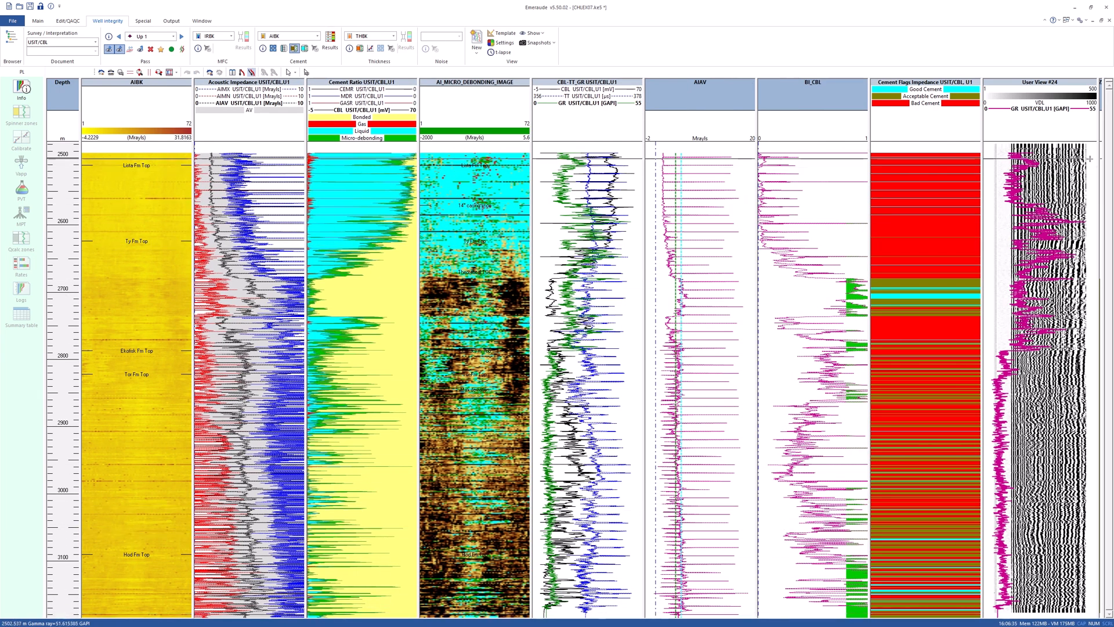
pyautogui.moveTo(1100, 135); pyautogui.dragTo(1109, 134)
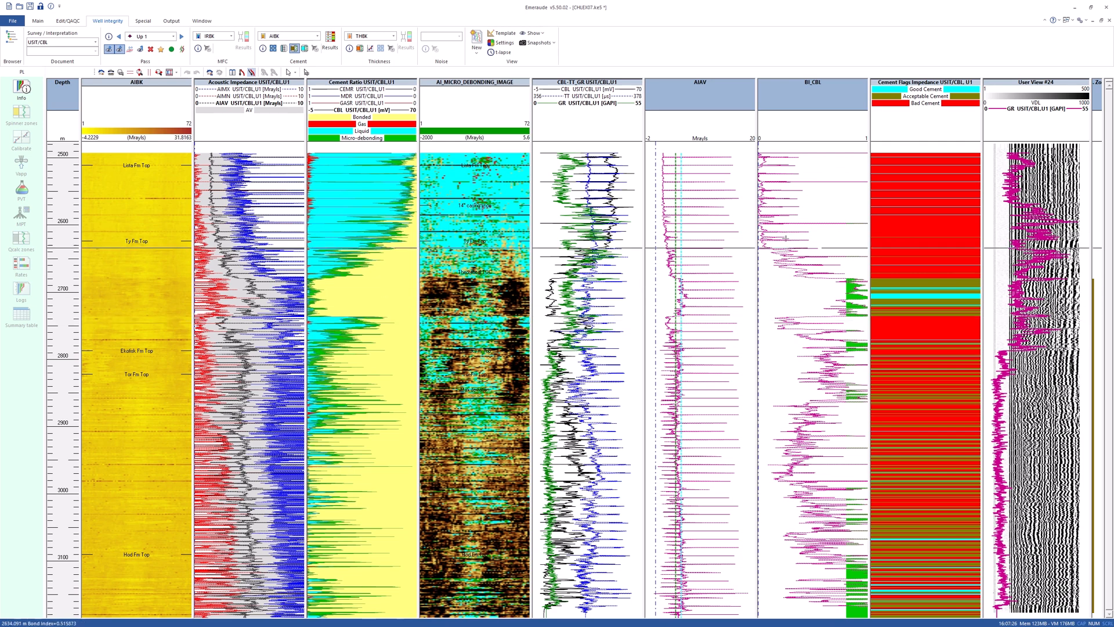
pyautogui.press('Delete')
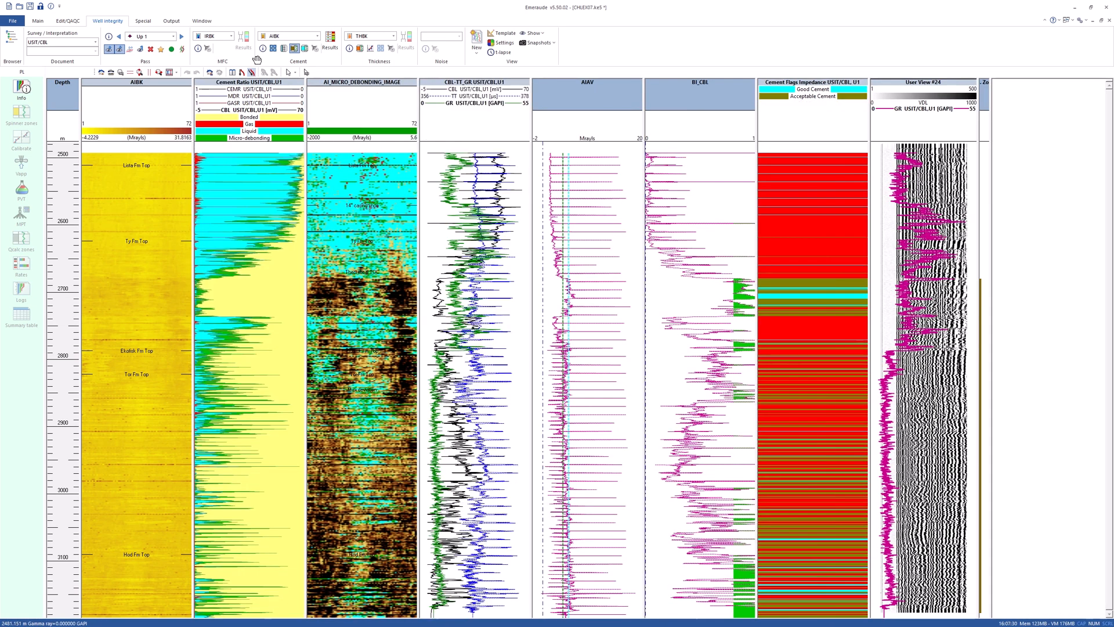
# Set the AIBK image colour scale range to minimum 0 and maximum 5.6 Mrayls.
pyautogui.click(232, 72)
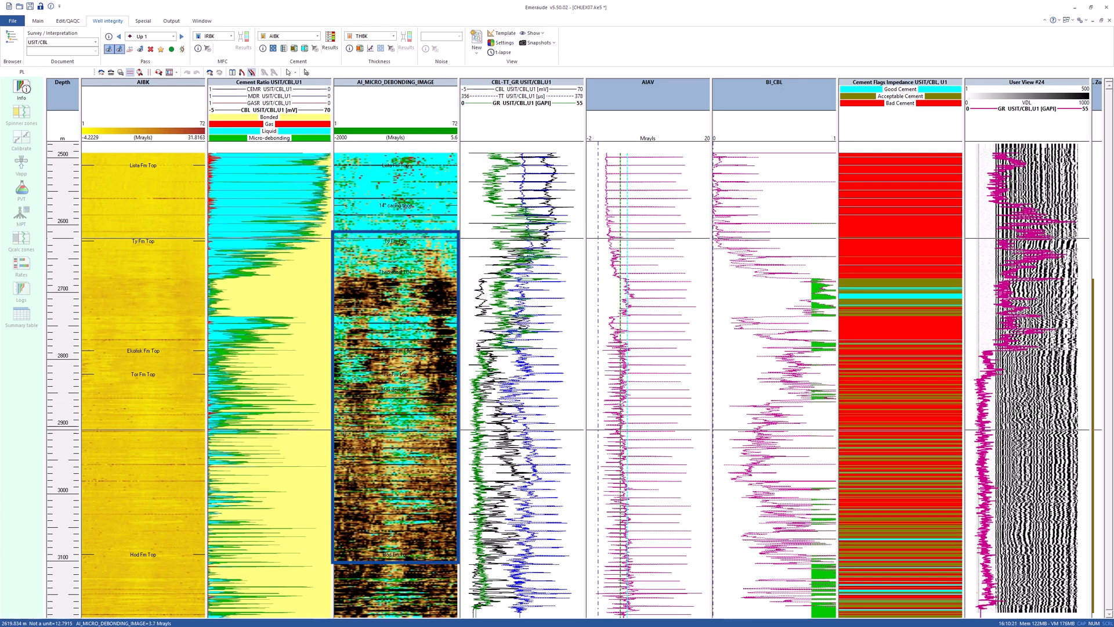
pyautogui.click(353, 544)
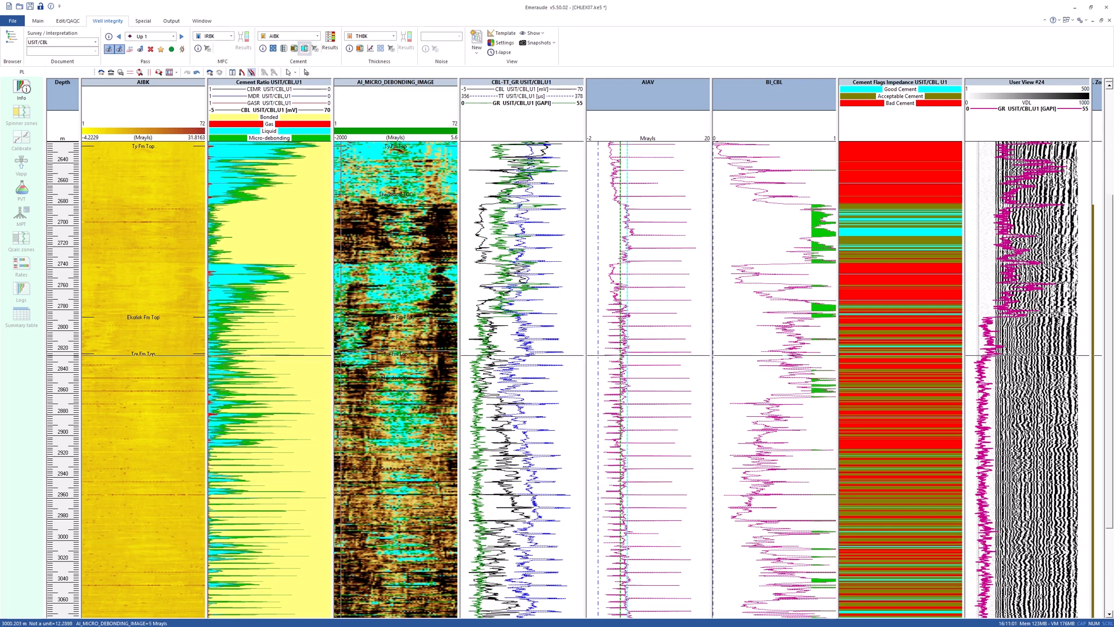
pyautogui.click(304, 48)
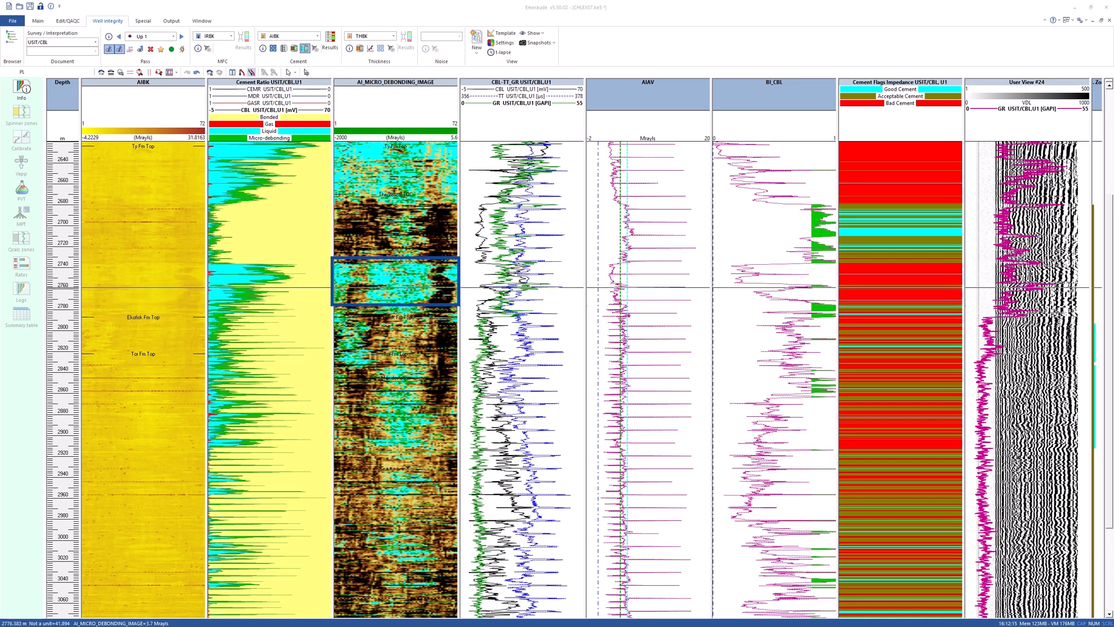
pyautogui.click(409, 260)
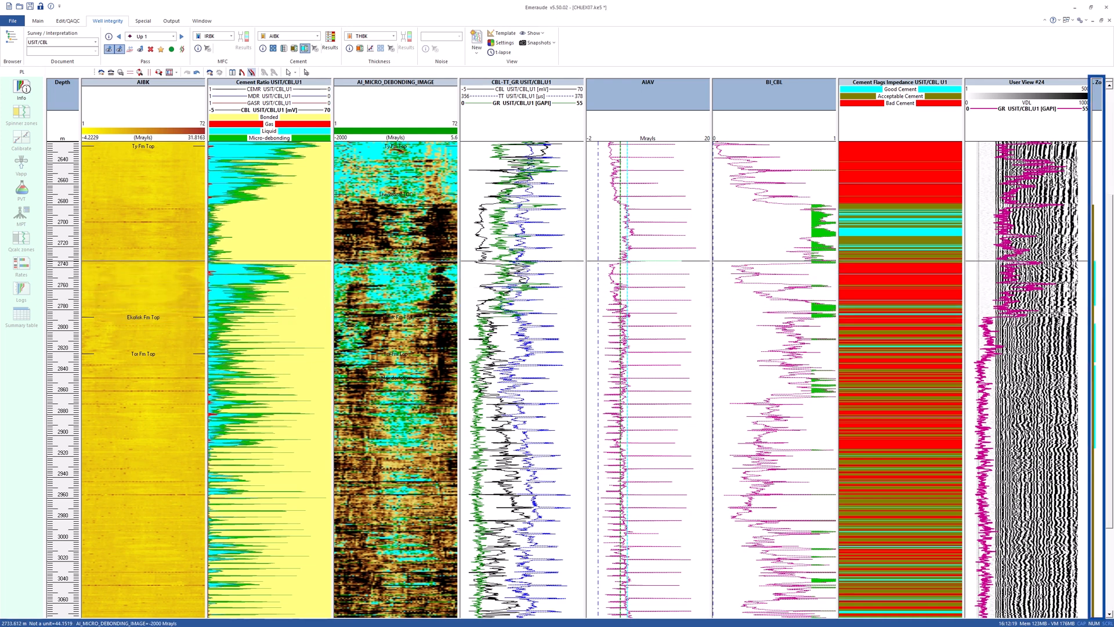
pyautogui.click(101, 72)
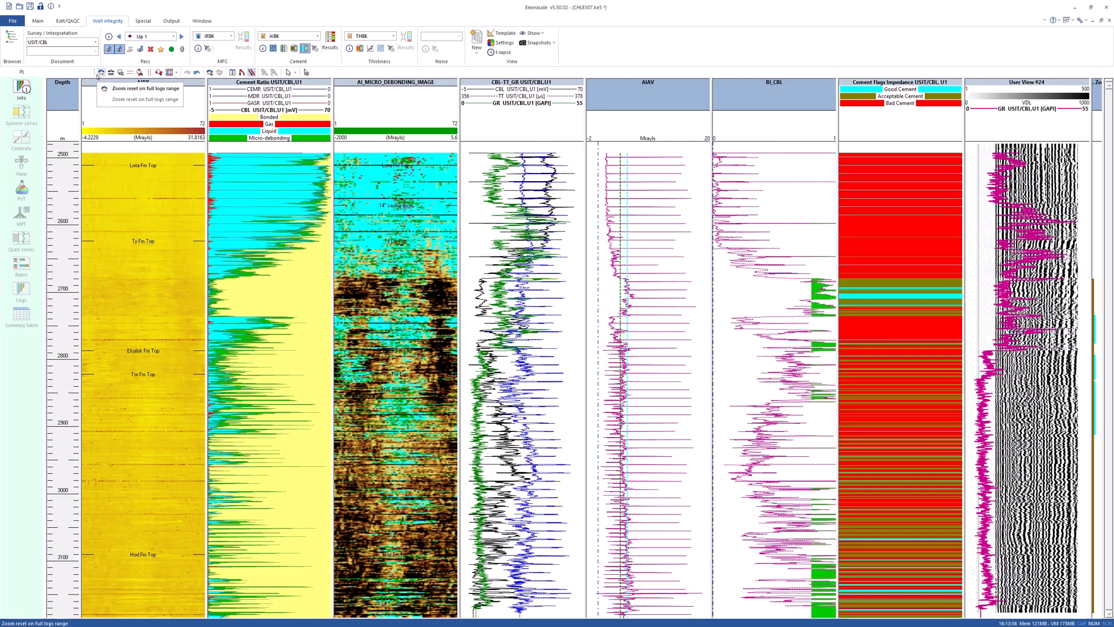
pyautogui.rightClick(131, 222)
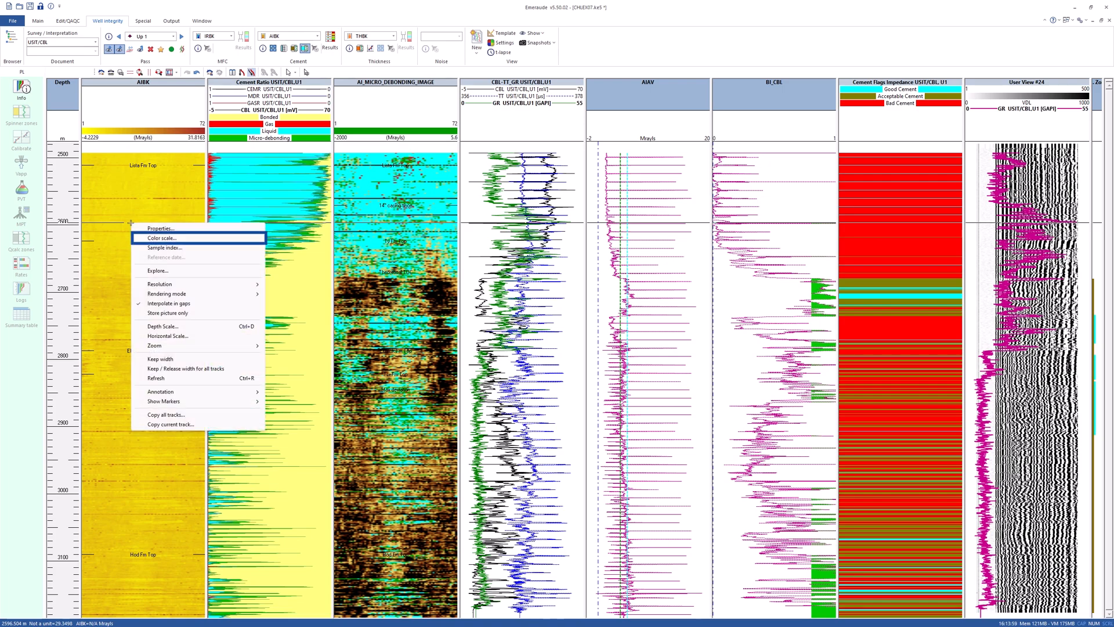
pyautogui.click(174, 226)
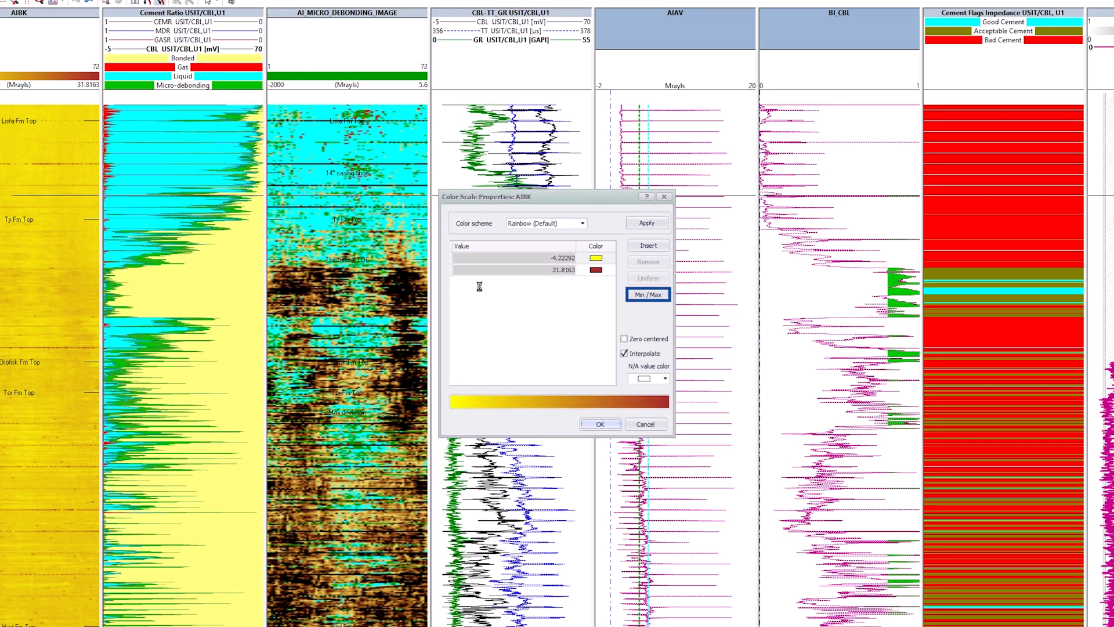
pyautogui.click(634, 294)
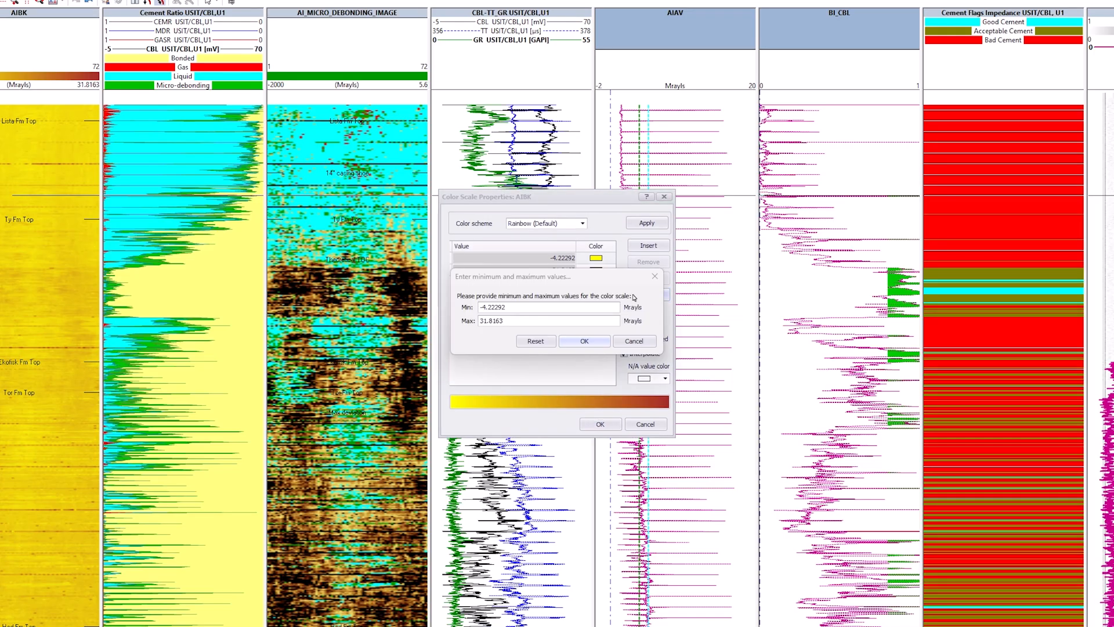
pyautogui.write('0')
pyautogui.press('Tab')
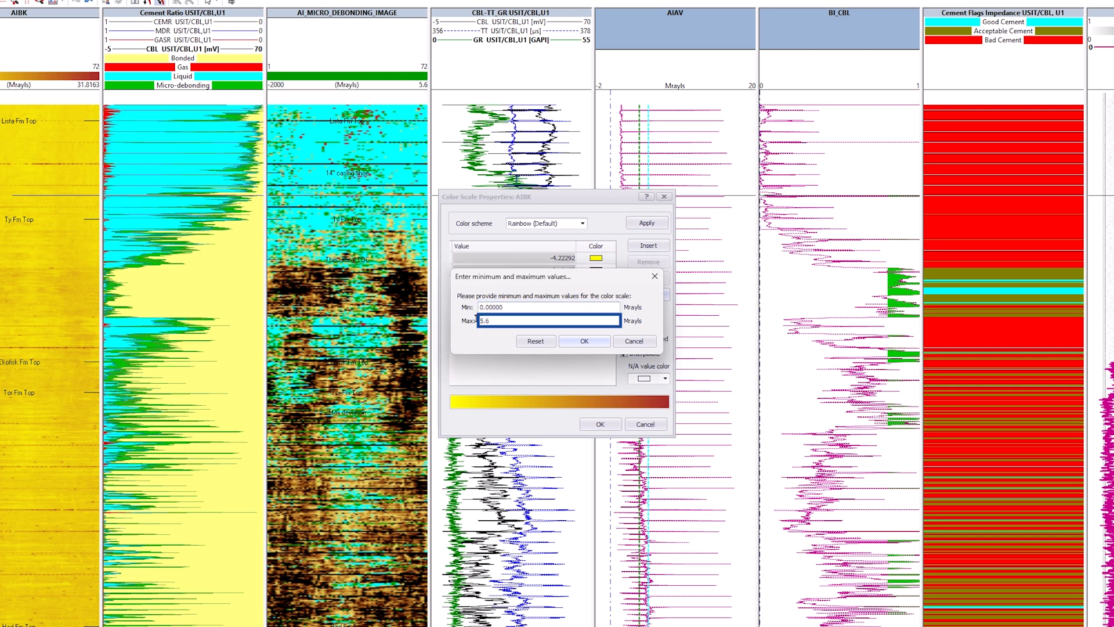
pyautogui.click(574, 342)
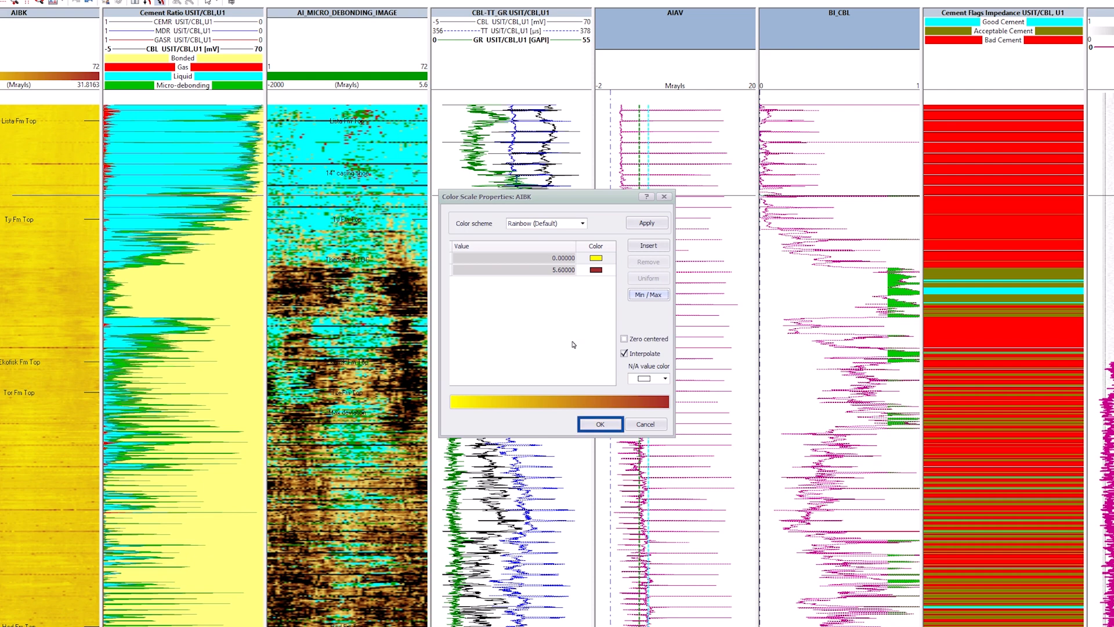
pyautogui.click(600, 424)
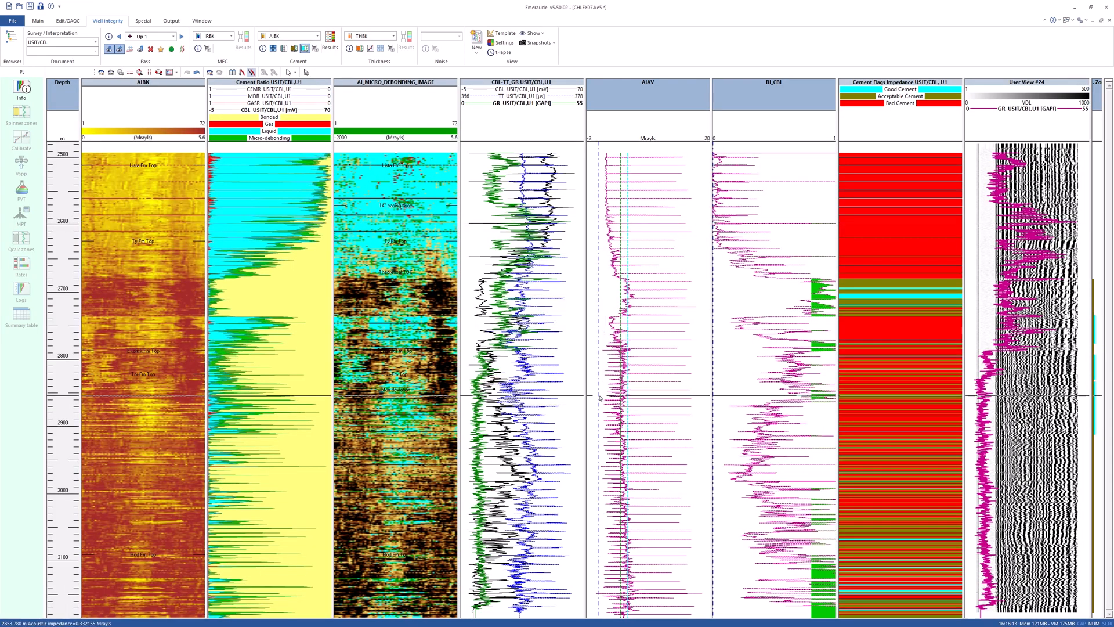
# Add the CCL log from the Down 1 pass to the AIBK image properties.
pyautogui.rightClick(172, 232)
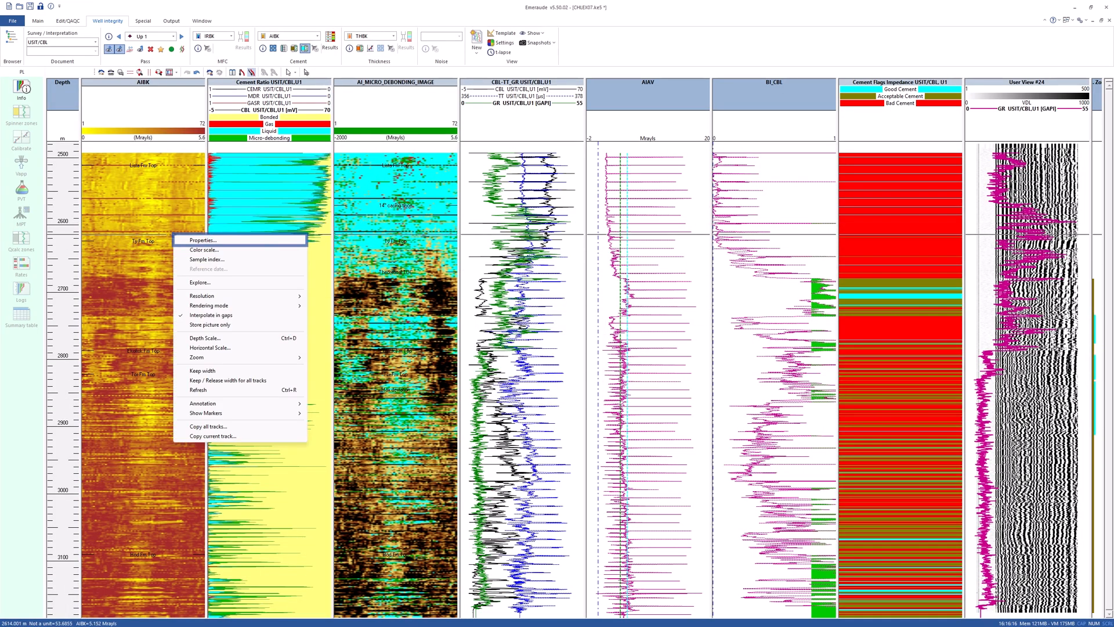
pyautogui.click(182, 239)
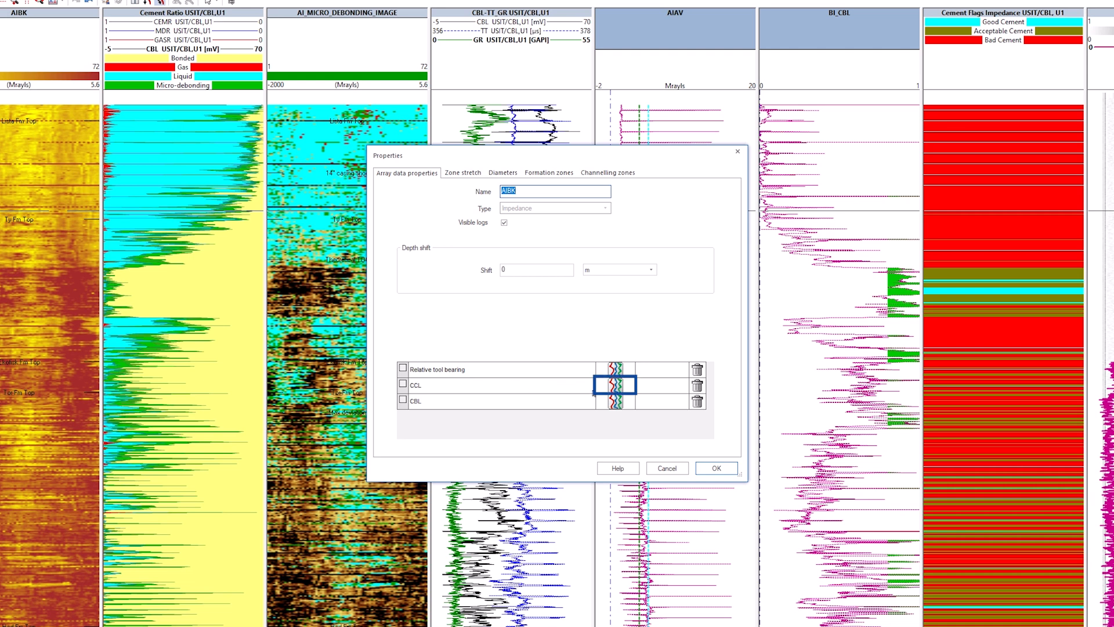
pyautogui.click(597, 389)
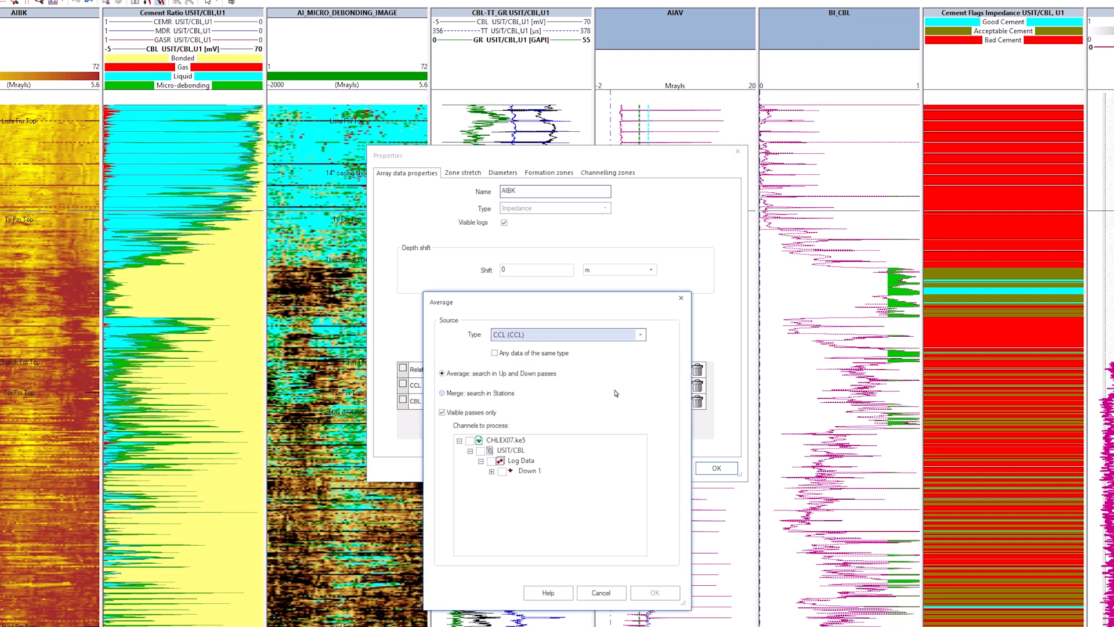
pyautogui.click(502, 471)
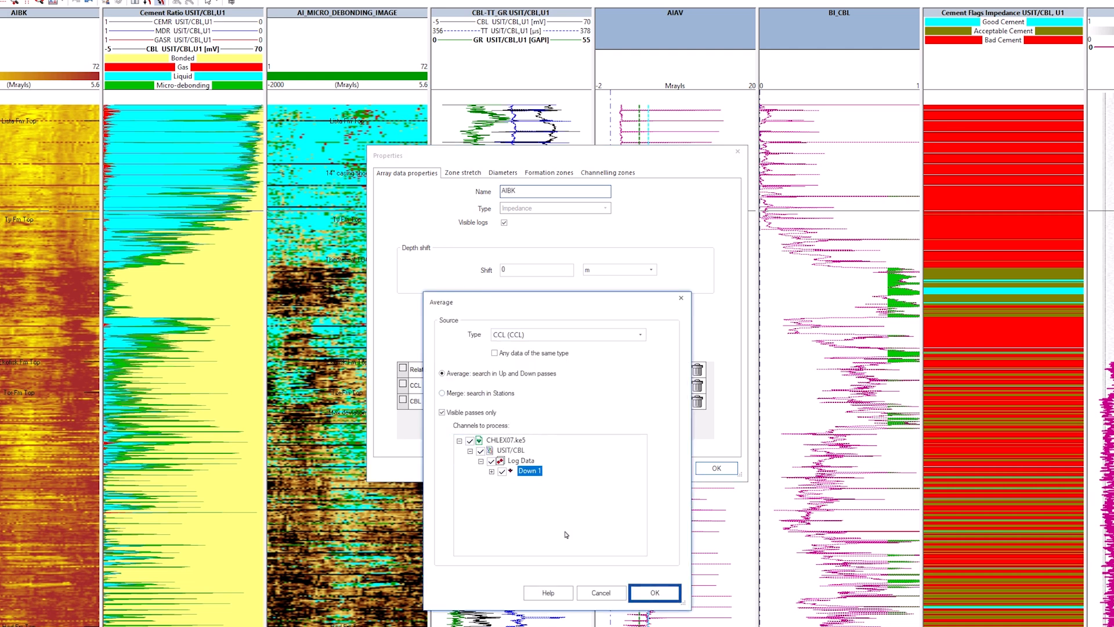
pyautogui.click(652, 593)
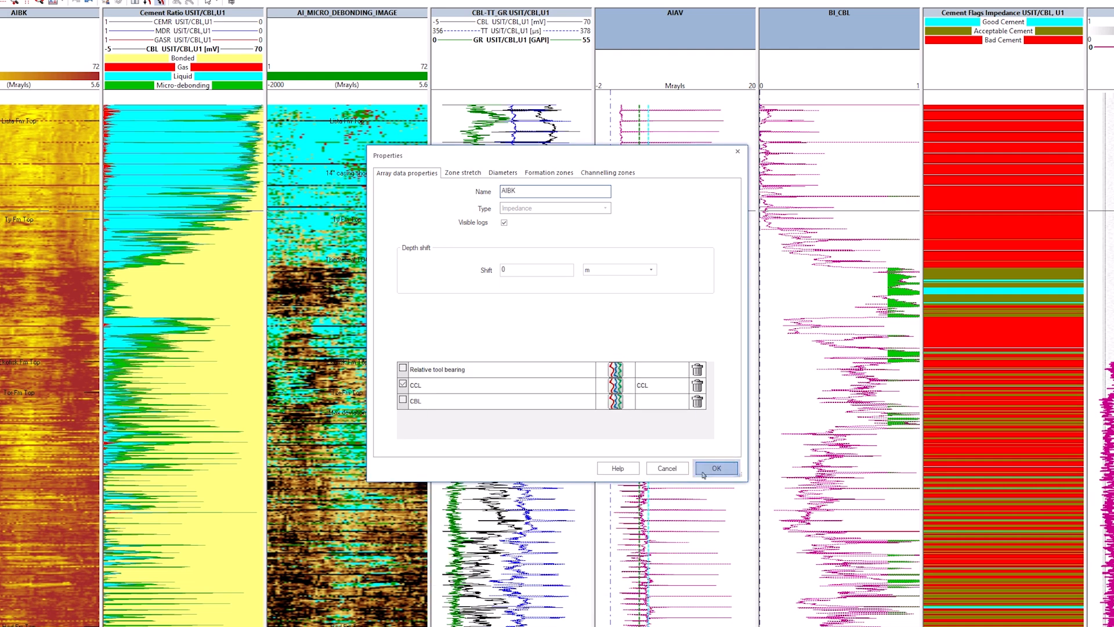
pyautogui.click(716, 468)
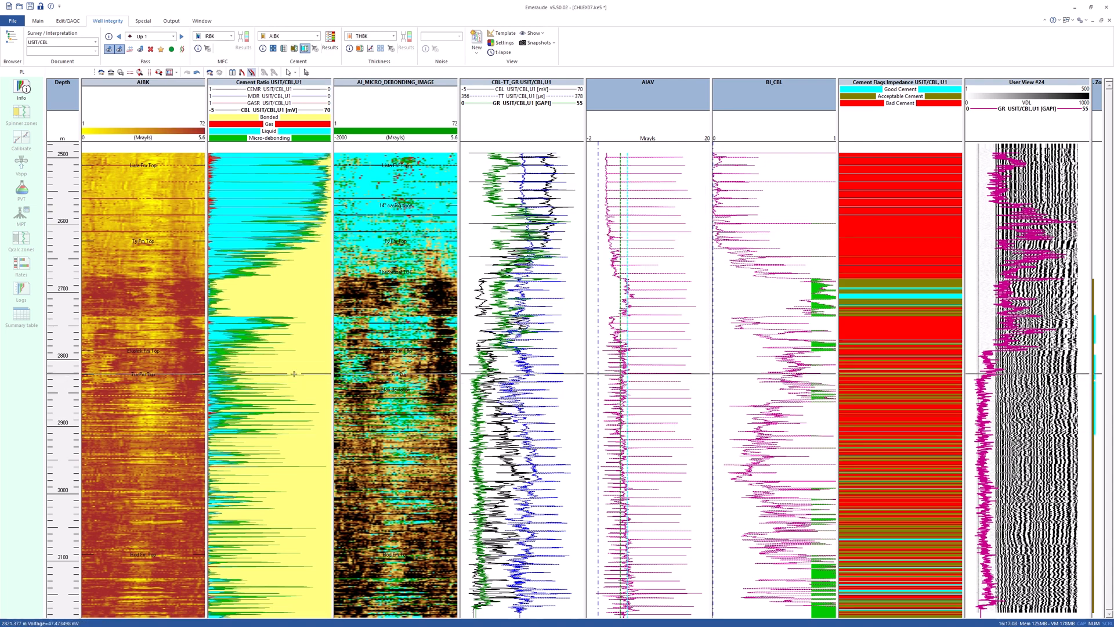
# Open the AIBK array explorer in a maximized window and display the AIBK CCL track beside the image.
pyautogui.rightClick(140, 349)
pyautogui.click(194, 397)
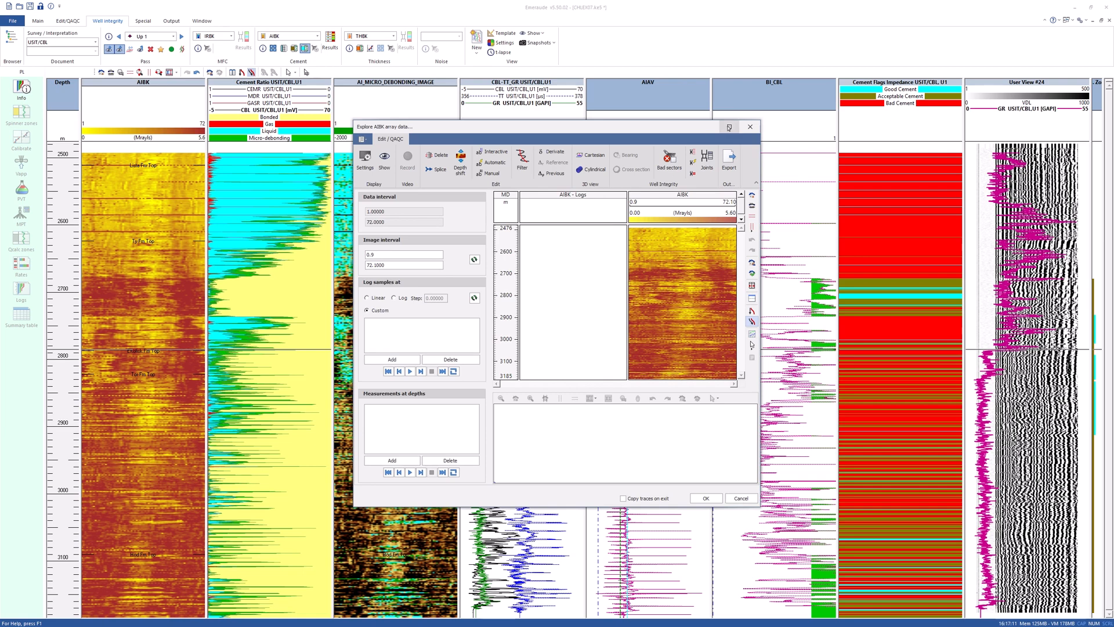
pyautogui.click(729, 127)
pyautogui.moveTo(542, 430); pyautogui.dragTo(528, 598)
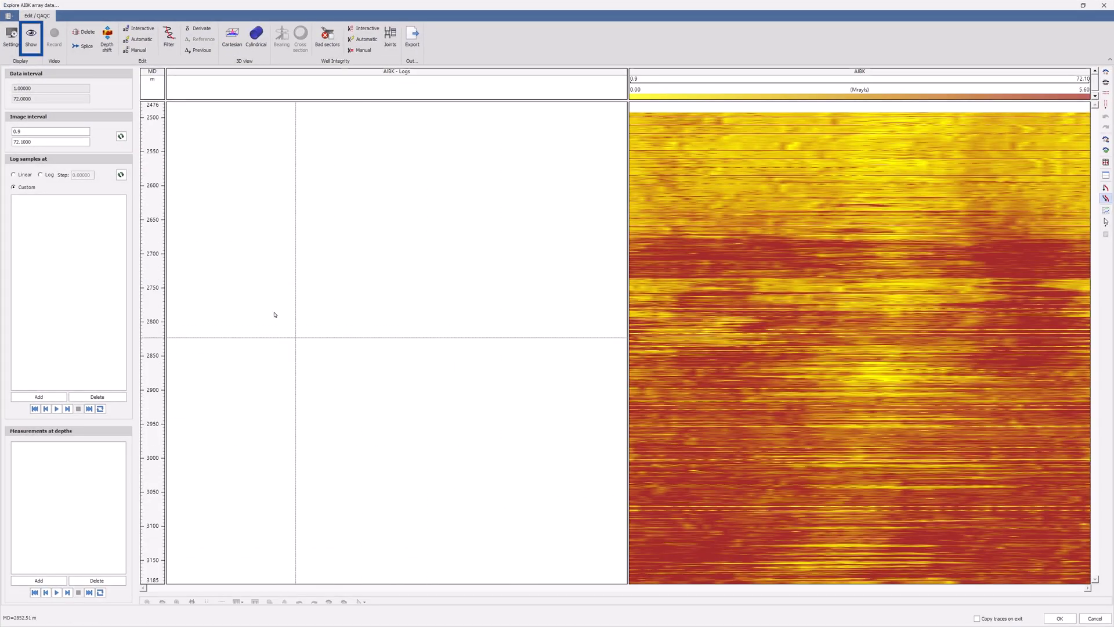
pyautogui.click(31, 36)
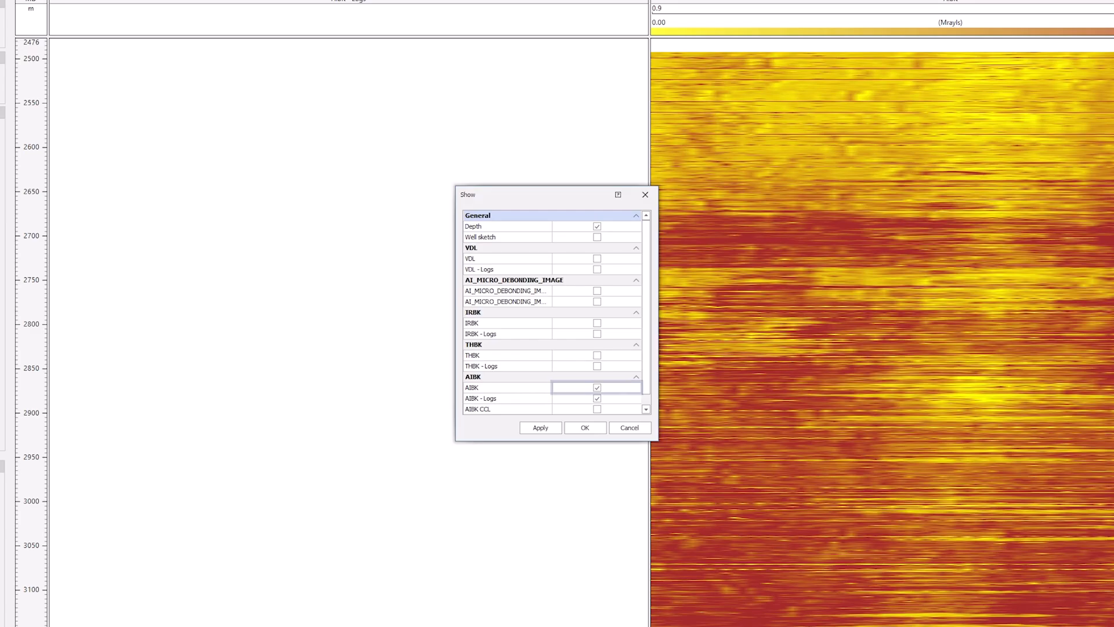
pyautogui.scroll(-1, 609, 400)
pyautogui.click(597, 398)
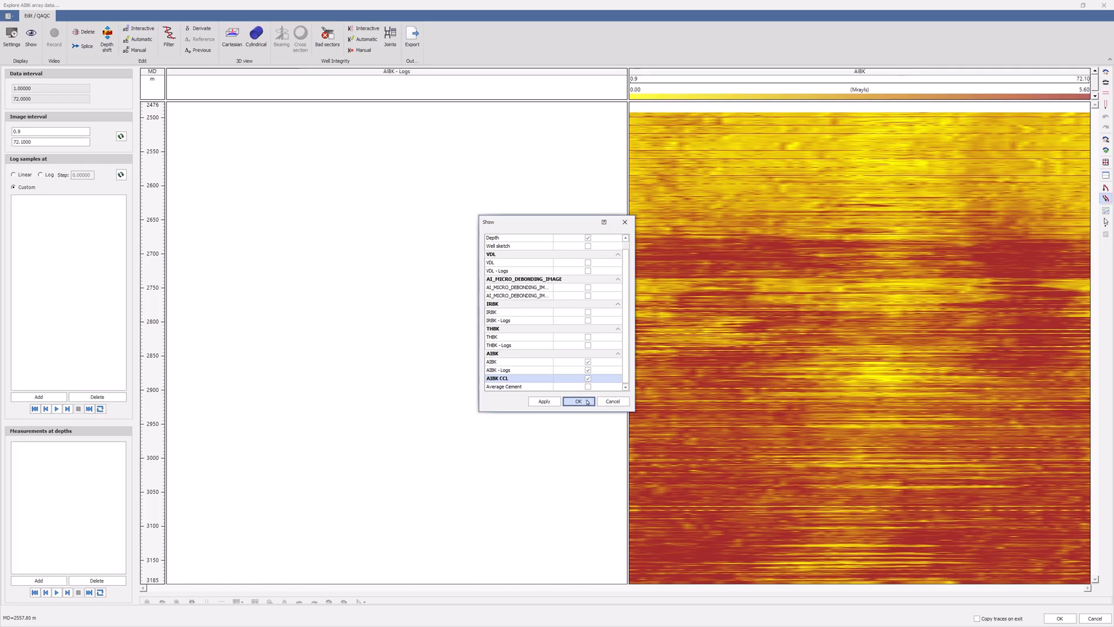
pyautogui.click(585, 428)
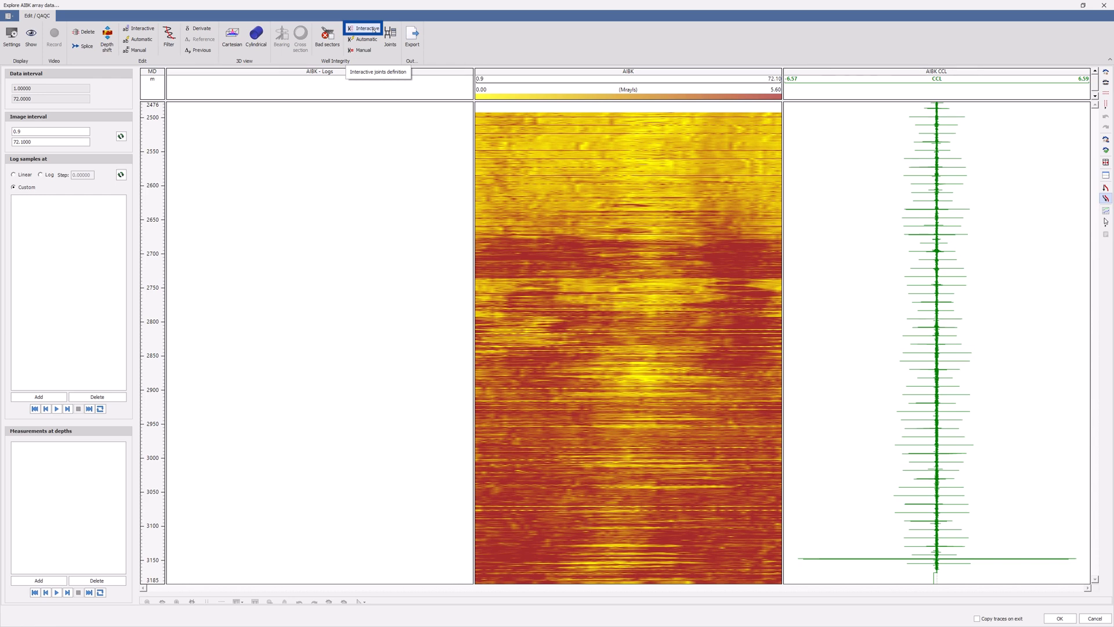
# Define the casing joints interactively from the CCL collar signal.
pyautogui.click(373, 29)
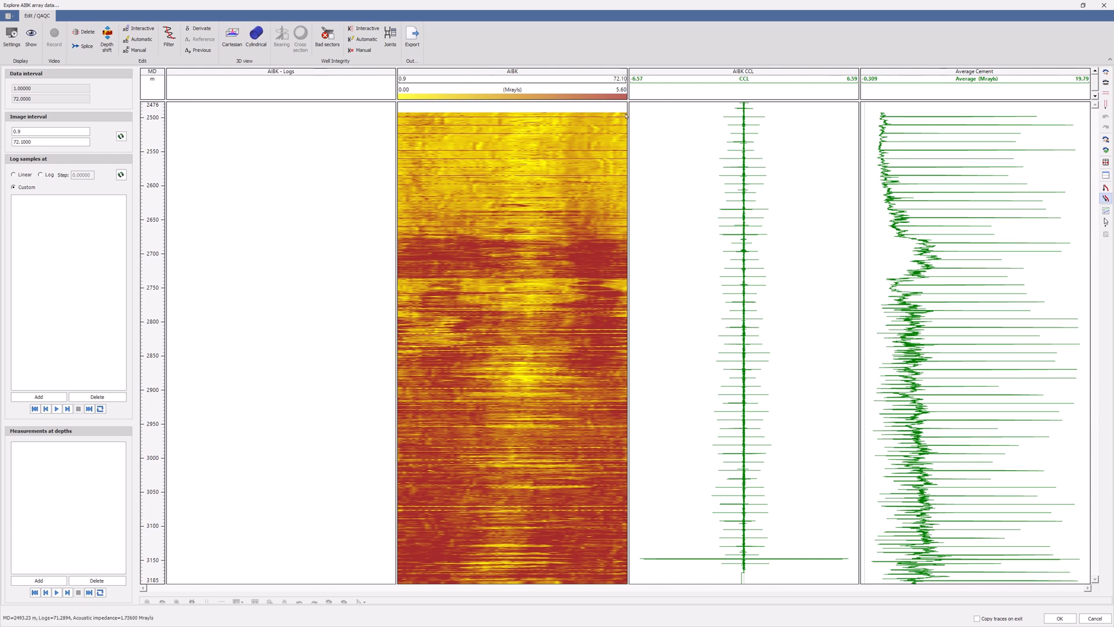
pyautogui.click(730, 129)
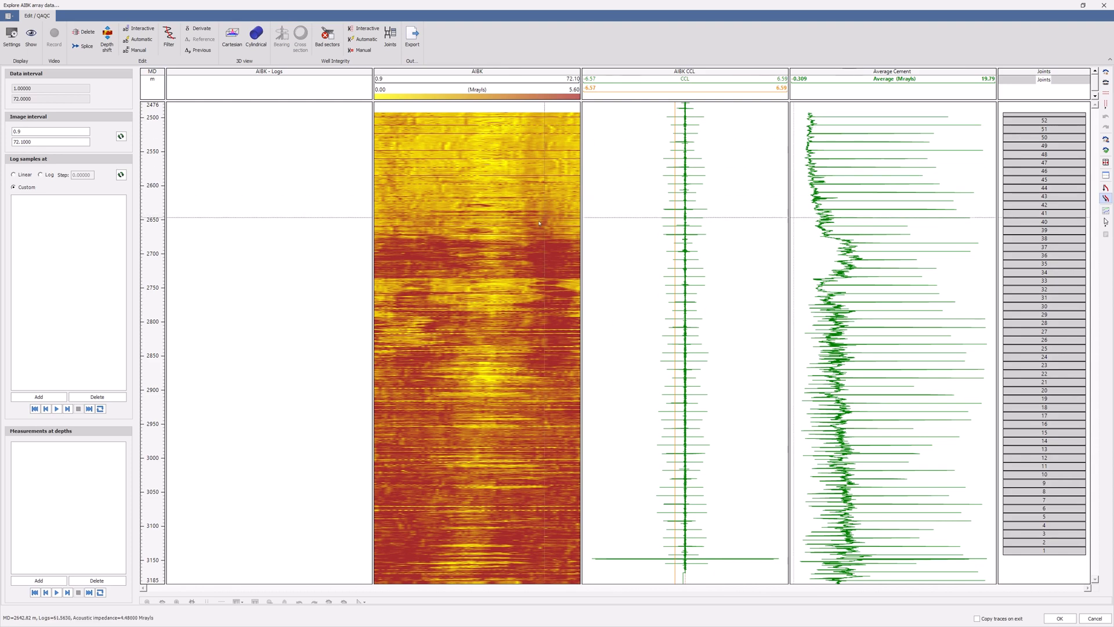
pyautogui.scroll(5, 494, 246)
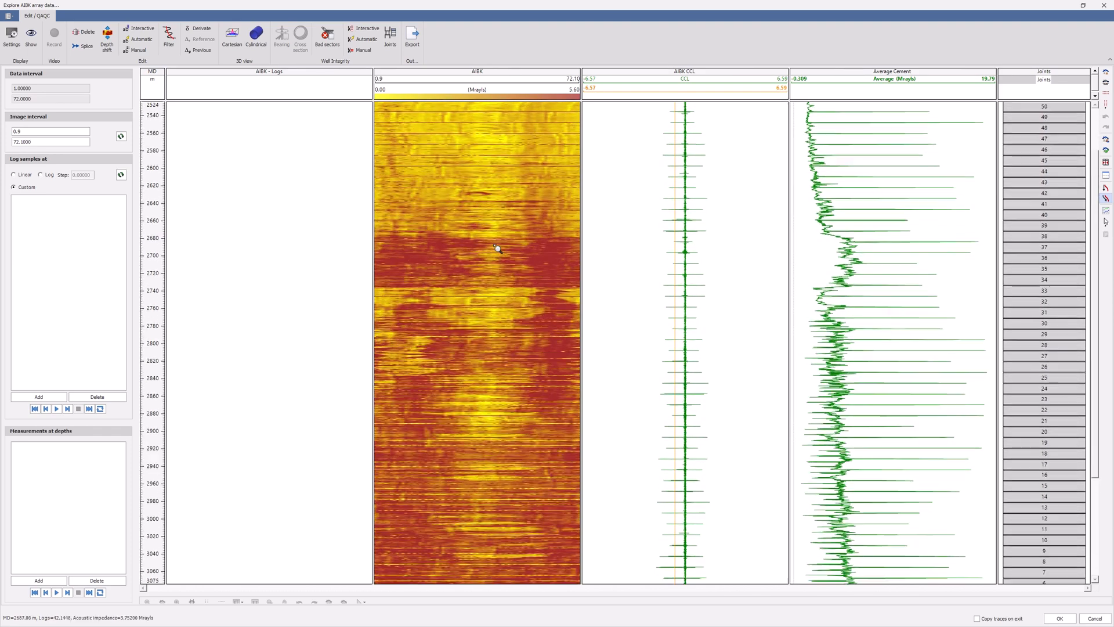
pyautogui.scroll(5, 498, 248)
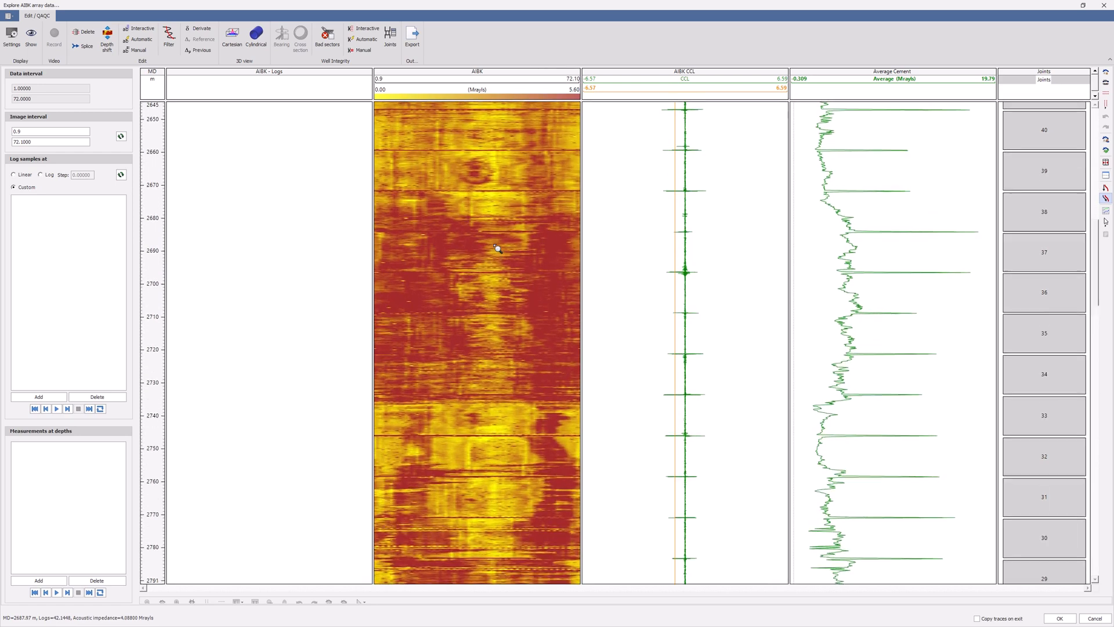
pyautogui.scroll(2, 497, 249)
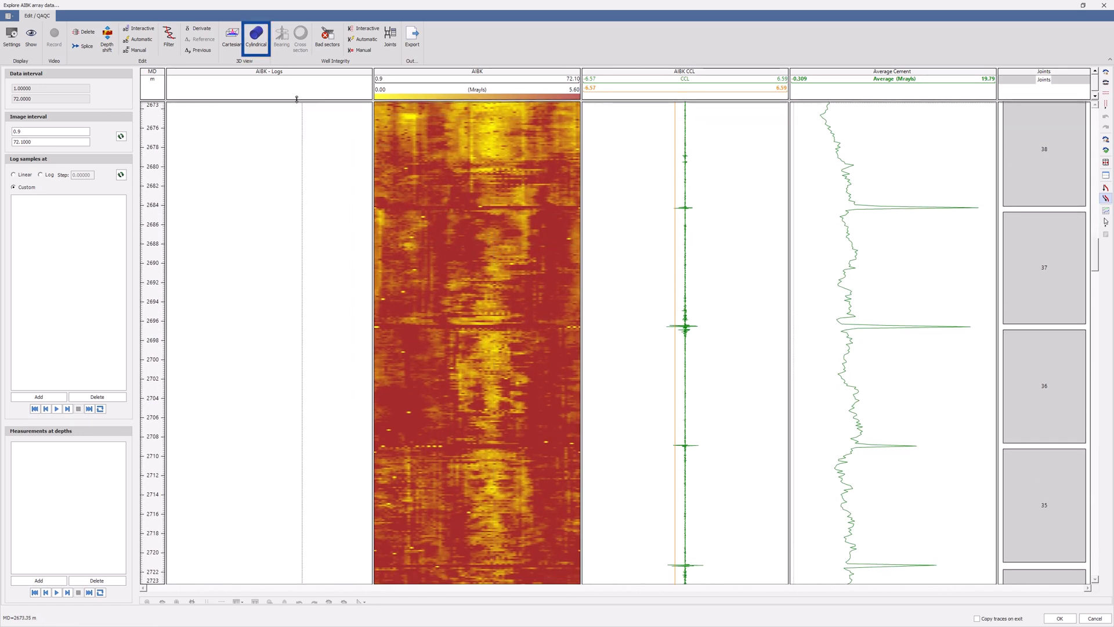
# Open a cylindrical 3D view of the AIBK image for joint 37, enlarging and rotating the casing and switching the lighting.
pyautogui.click(258, 51)
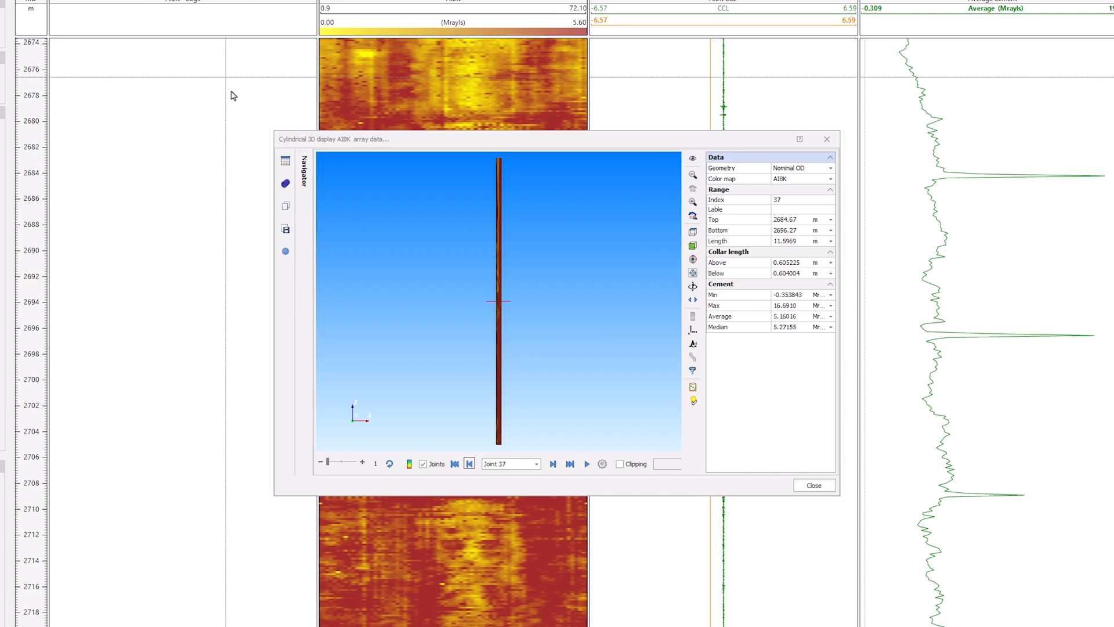
pyautogui.moveTo(448, 365); pyautogui.dragTo(672, 297)
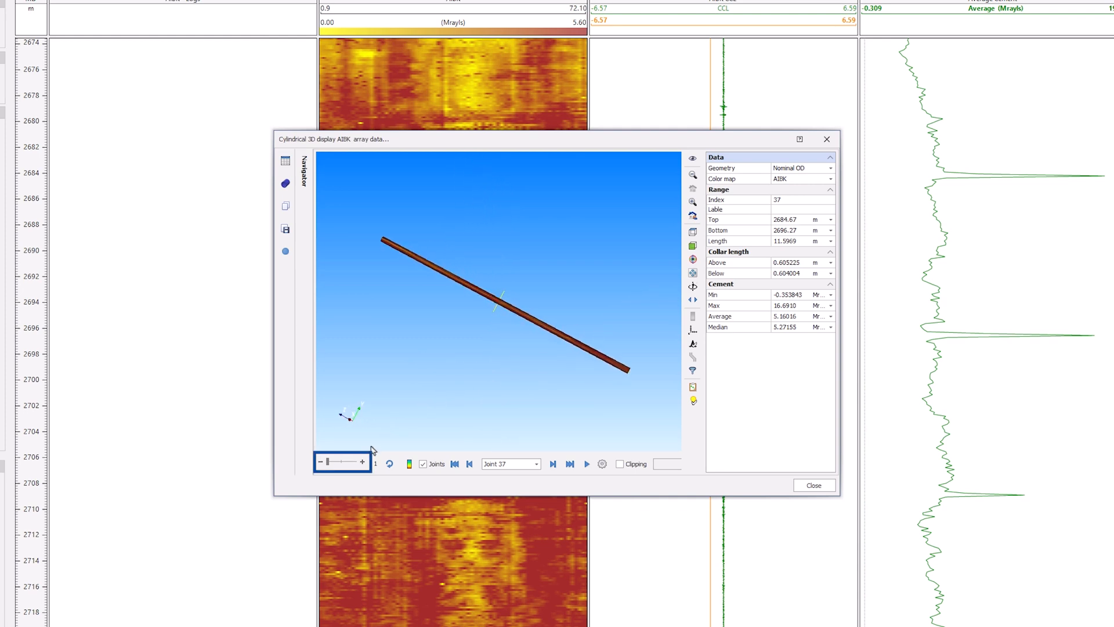
pyautogui.click(352, 464)
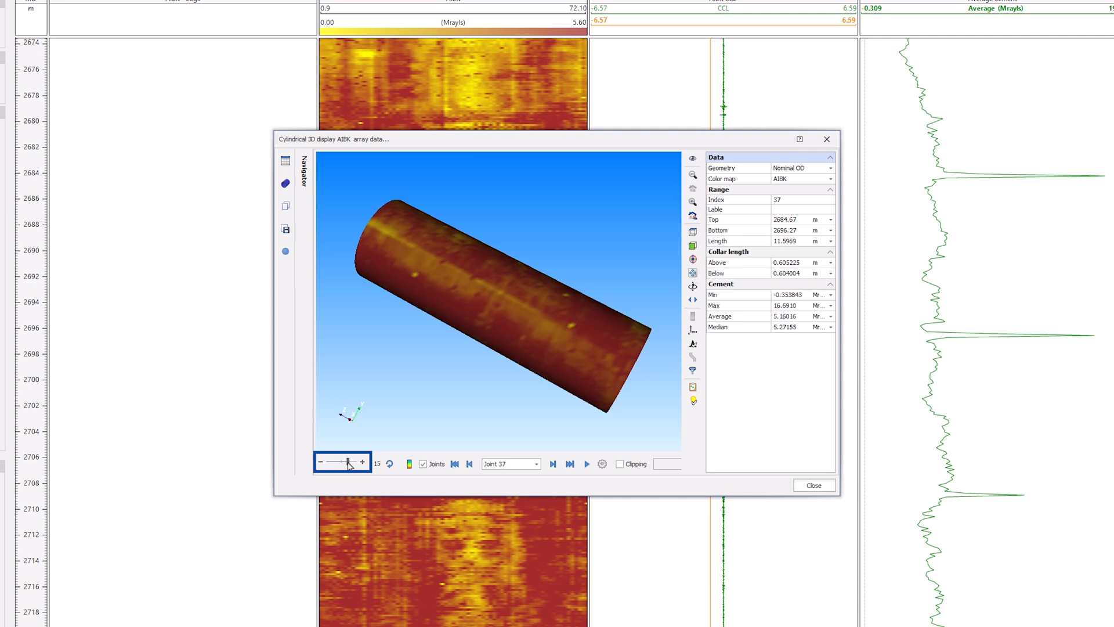
pyautogui.moveTo(496, 326); pyautogui.dragTo(562, 346)
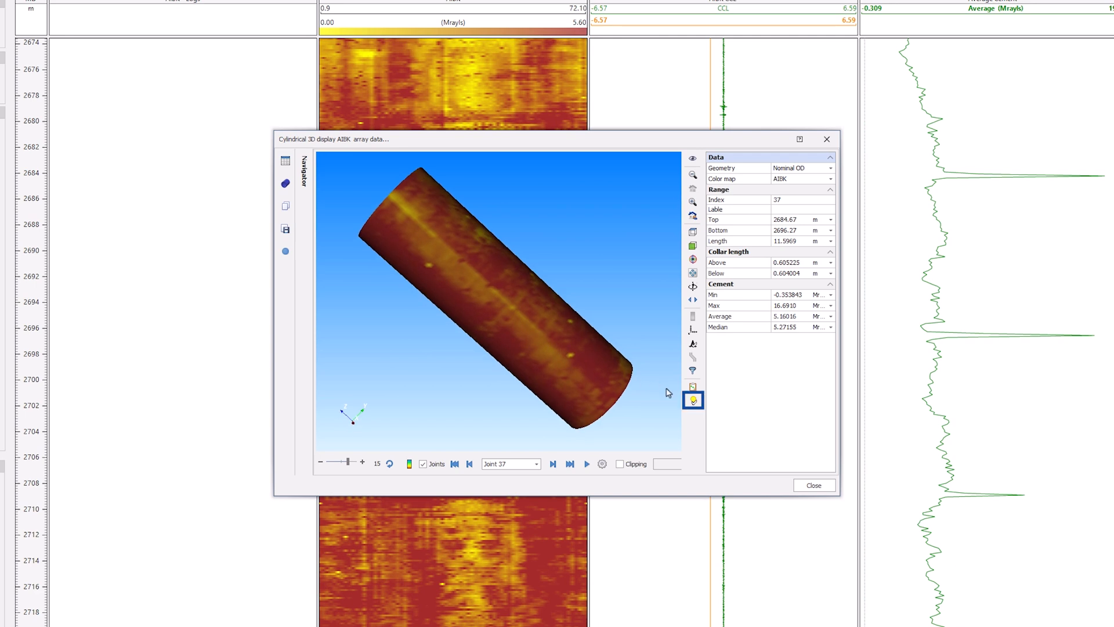
pyautogui.click(693, 401)
pyautogui.moveTo(612, 385)
pyautogui.mouseDown()
pyautogui.moveTo(585, 376)
pyautogui.moveTo(670, 292)
pyautogui.mouseUp()
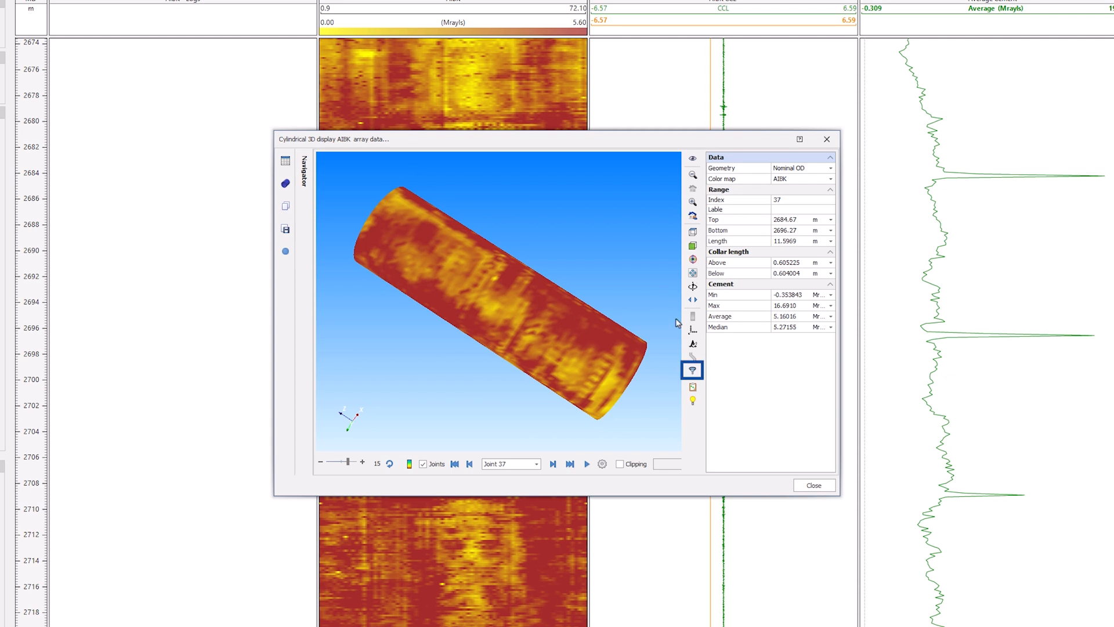
# Enable 3D filtering on Color with the minimum set to 0.54.
pyautogui.click(693, 369)
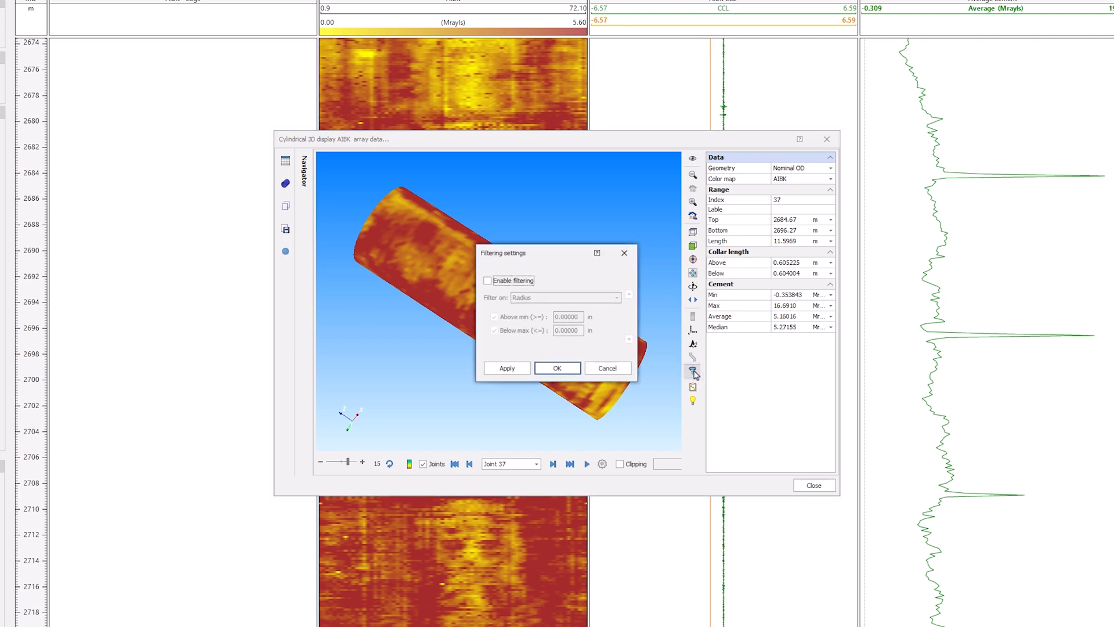
pyautogui.click(487, 281)
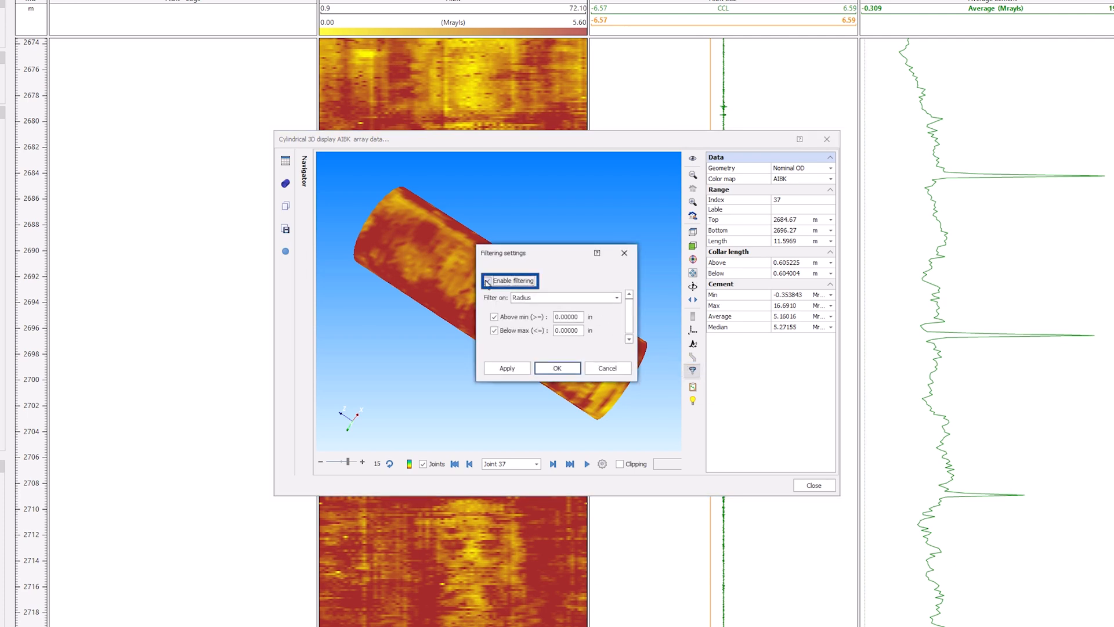
pyautogui.click(617, 298)
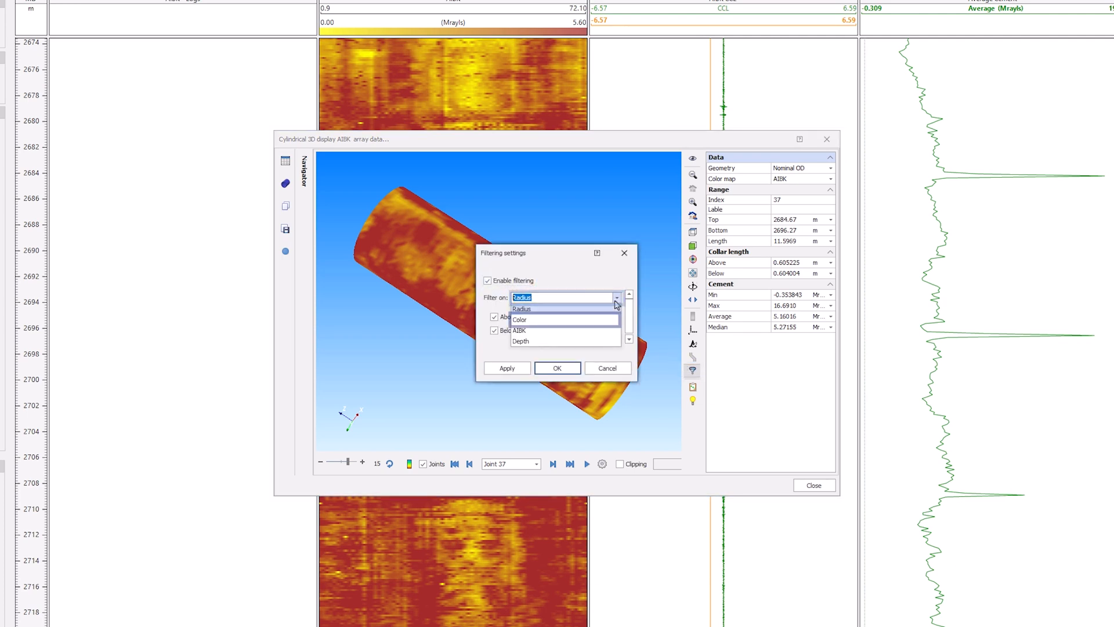
pyautogui.click(590, 317)
pyautogui.click(580, 317)
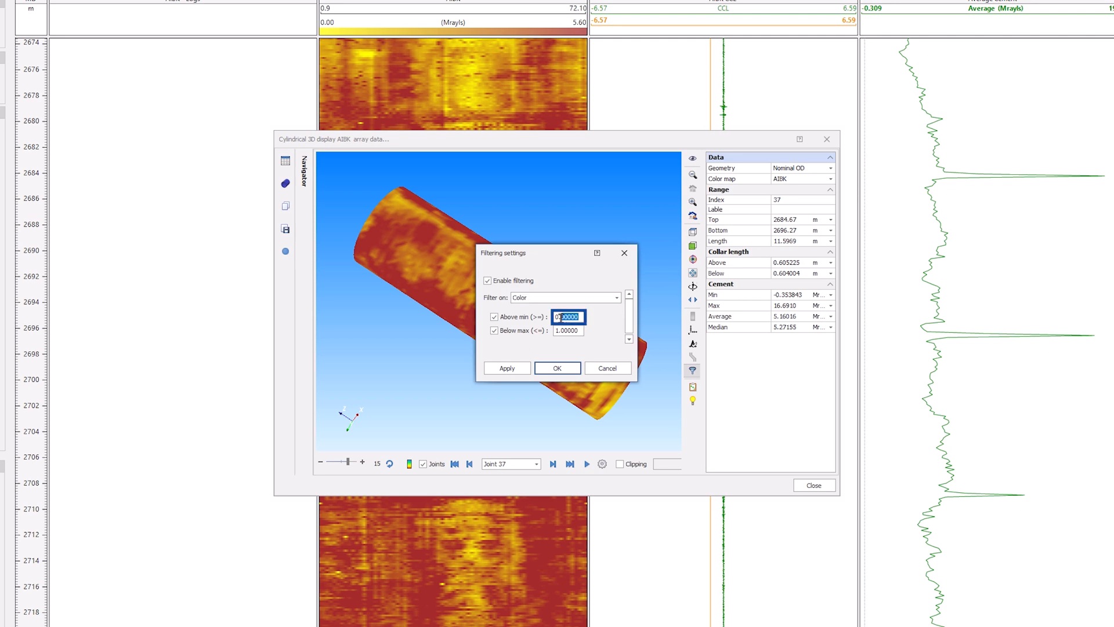
pyautogui.click(519, 368)
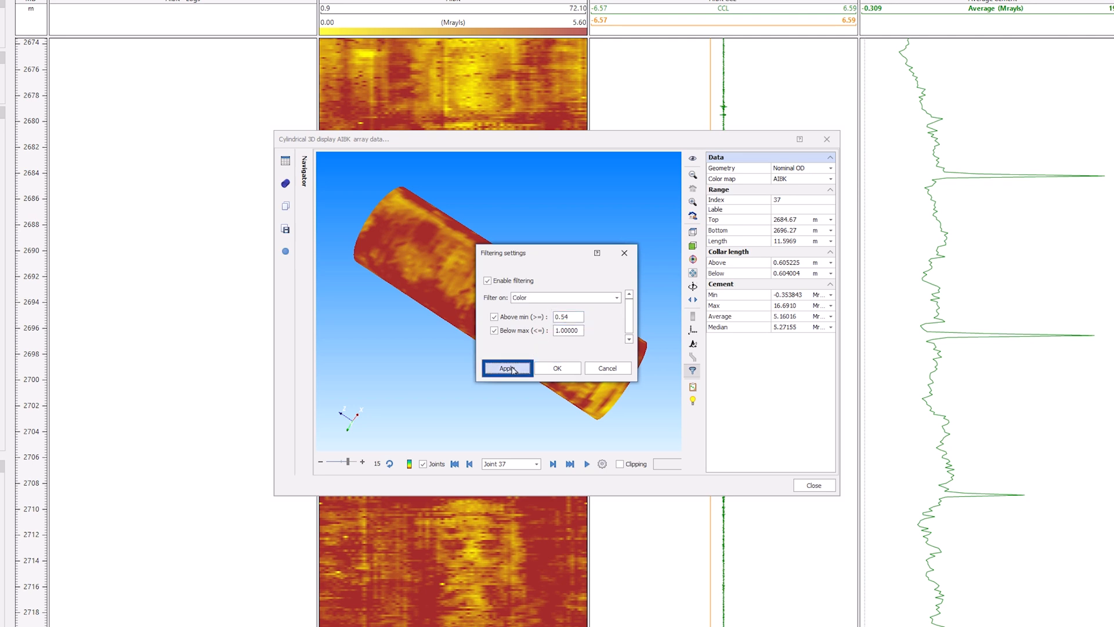
pyautogui.click(552, 369)
# Step through successive joints in the filtered 3D view to inspect cement coverage, then close the view and the explorer.
pyautogui.moveTo(555, 367); pyautogui.dragTo(566, 323)
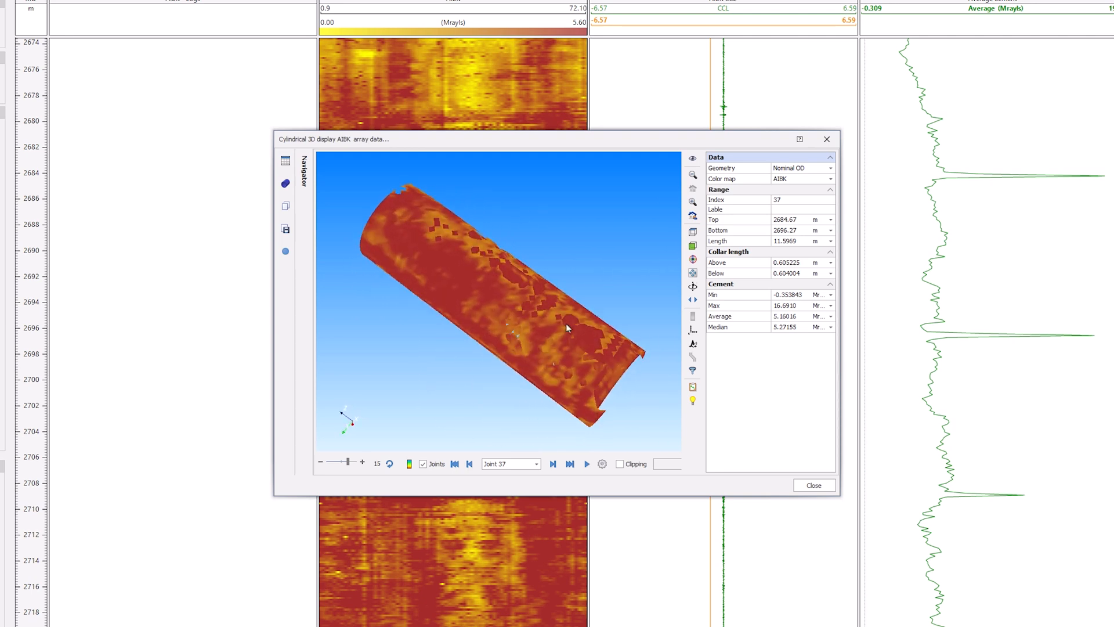
pyautogui.click(554, 464)
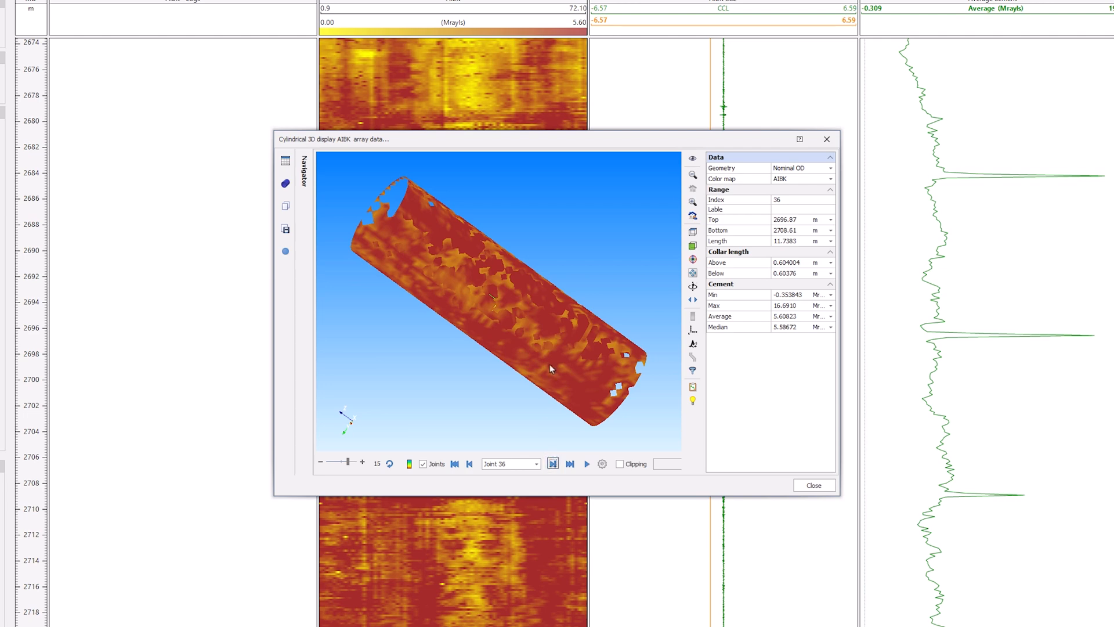
pyautogui.moveTo(549, 364); pyautogui.dragTo(476, 343)
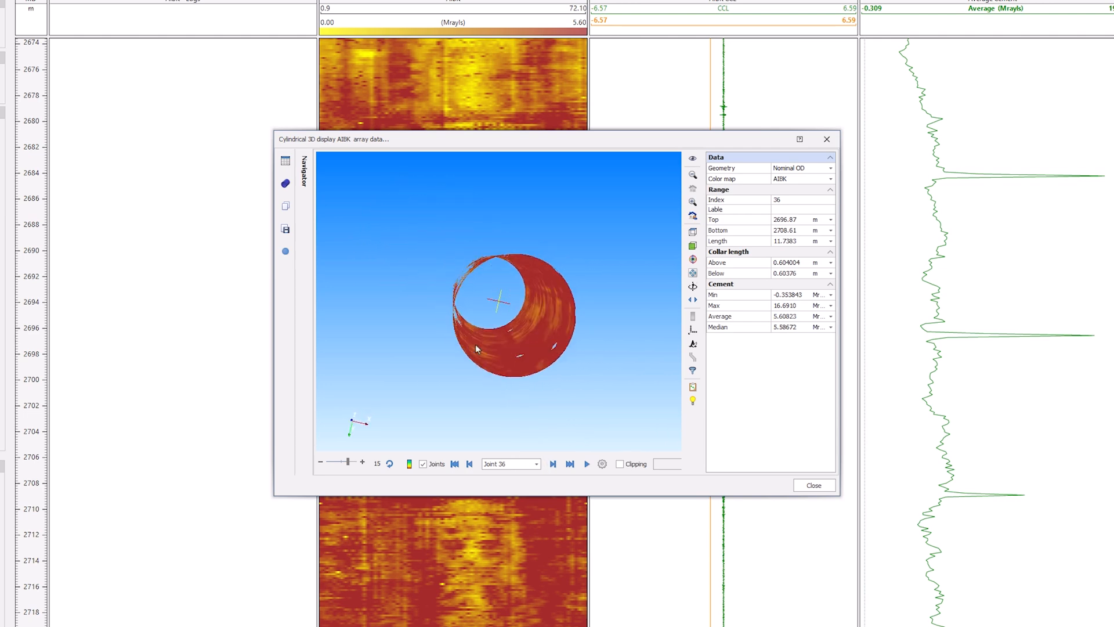
pyautogui.click(553, 464)
pyautogui.click(553, 465)
pyautogui.click(553, 465)
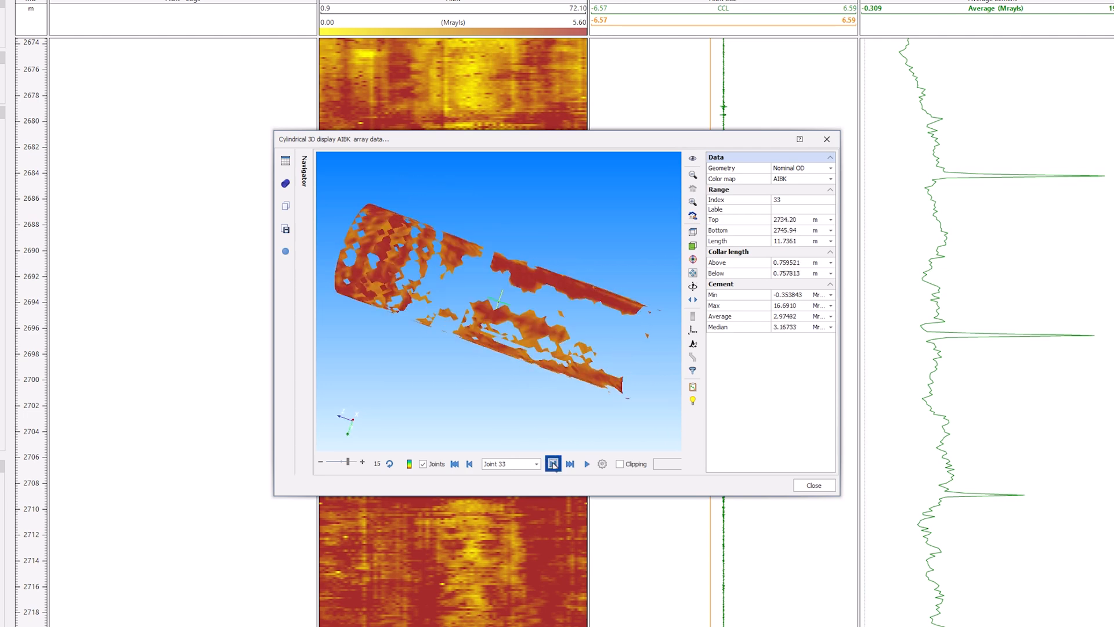
pyautogui.click(553, 464)
pyautogui.click(553, 465)
pyautogui.click(553, 464)
pyautogui.click(553, 464)
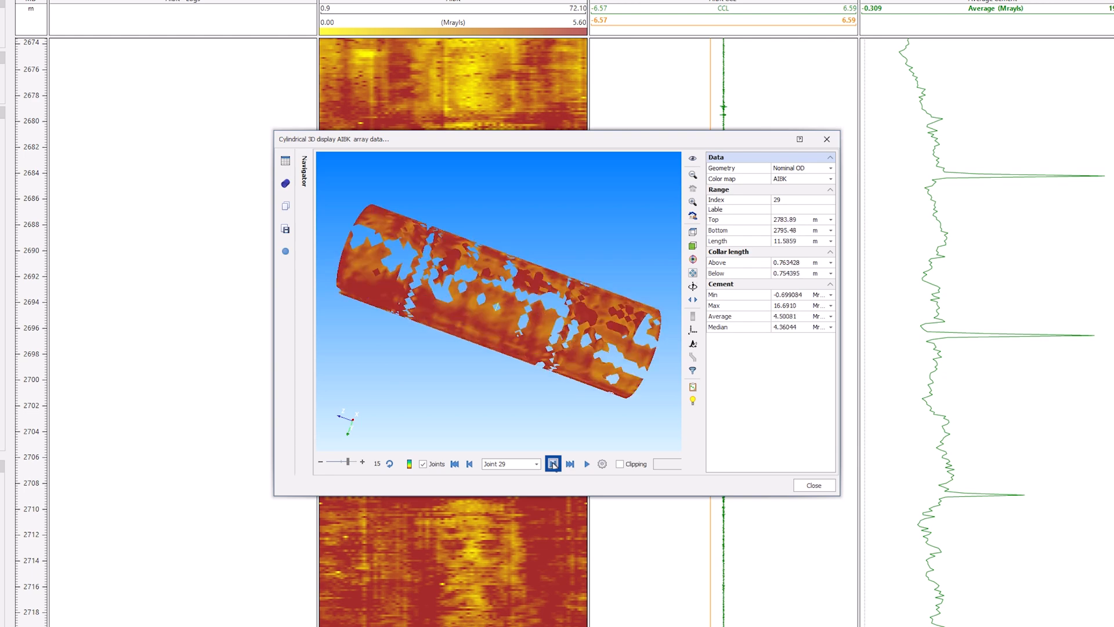
pyautogui.click(553, 464)
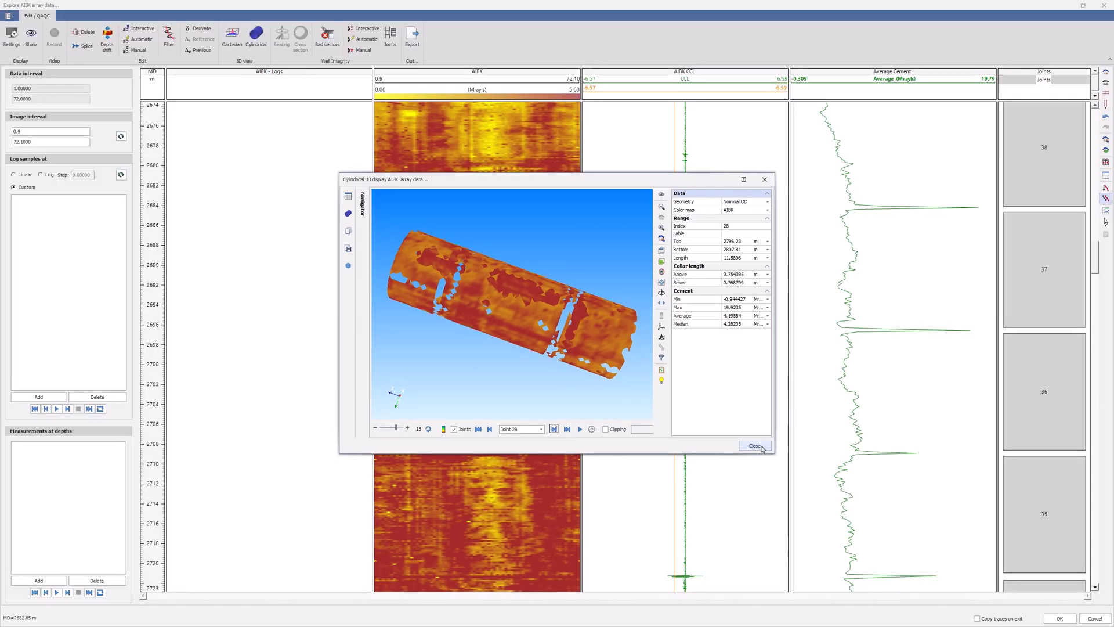
pyautogui.click(814, 485)
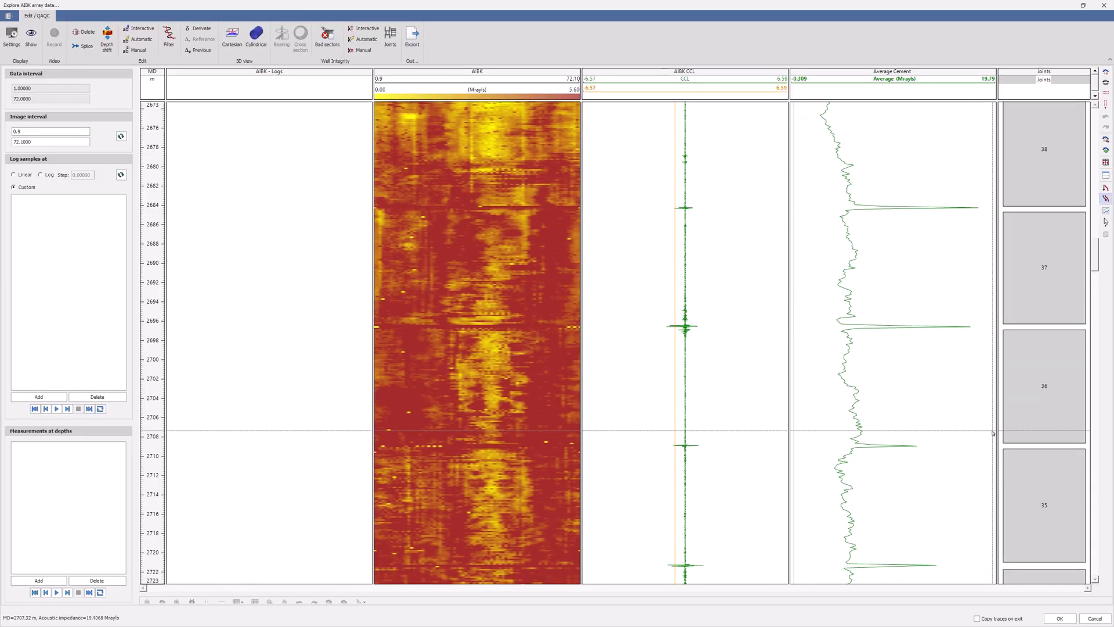
pyautogui.click(1058, 618)
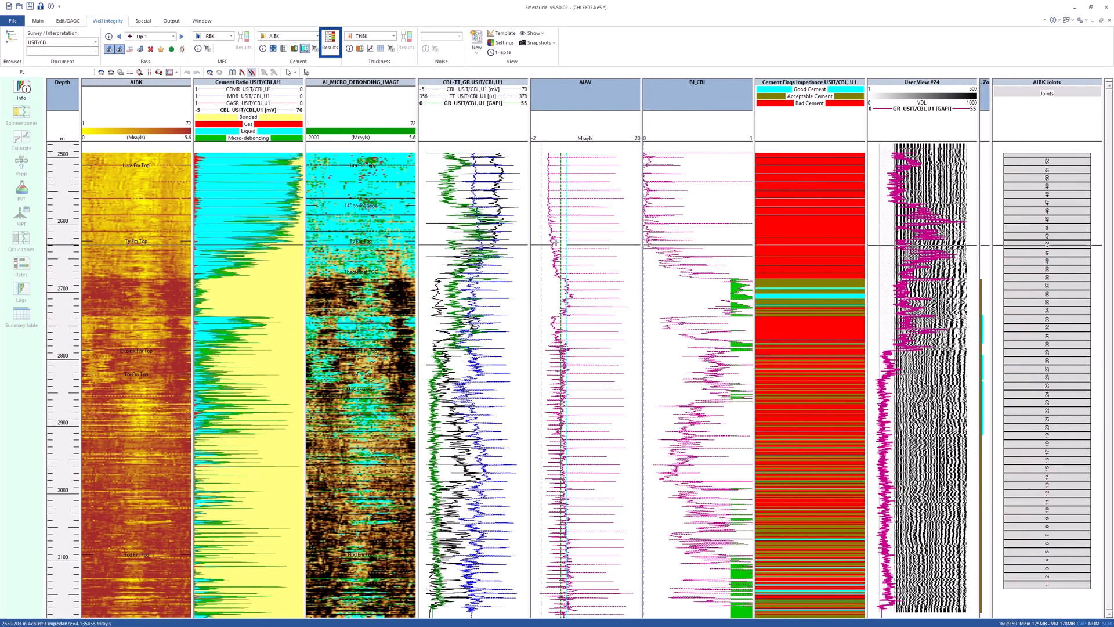
# Open the cement evaluation results and review the overall isolation criteria across the intervals.
pyautogui.click(330, 41)
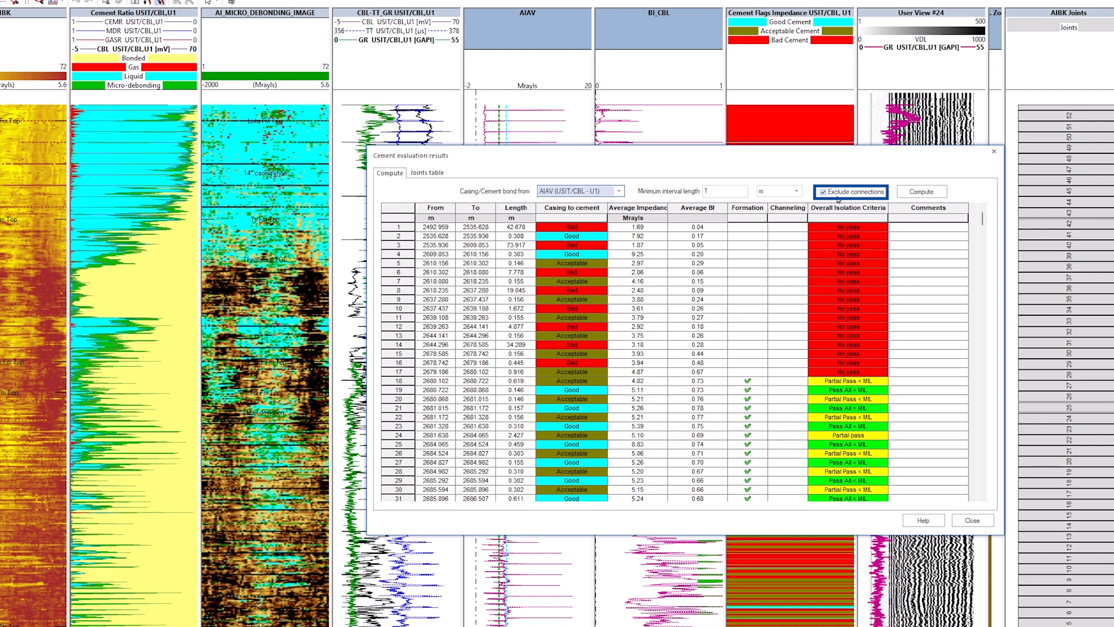
pyautogui.click(720, 191)
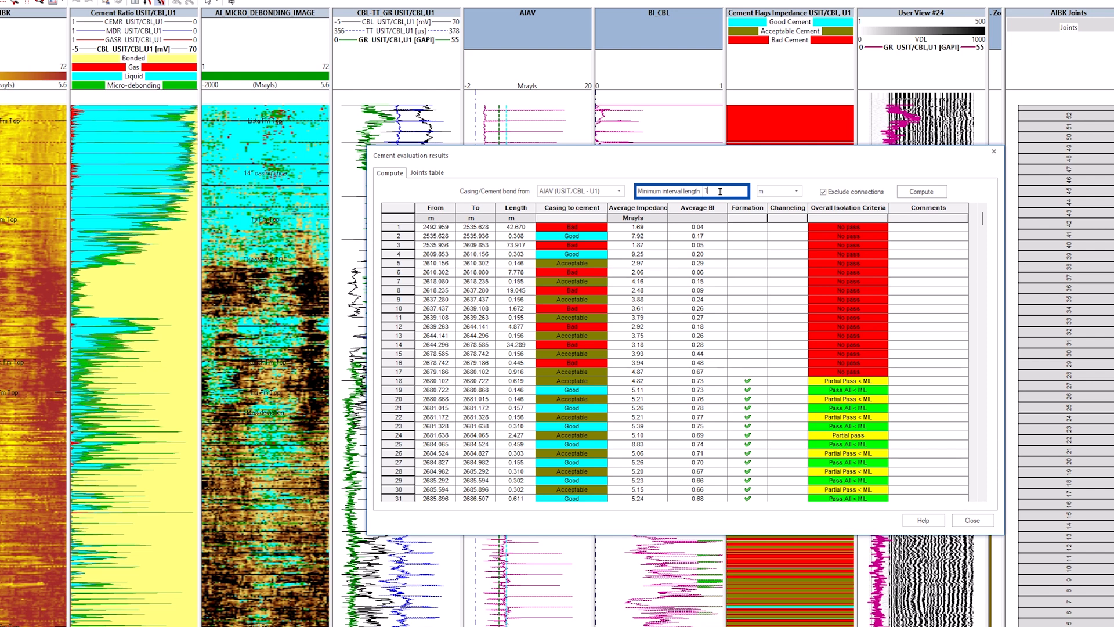
pyautogui.click(848, 208)
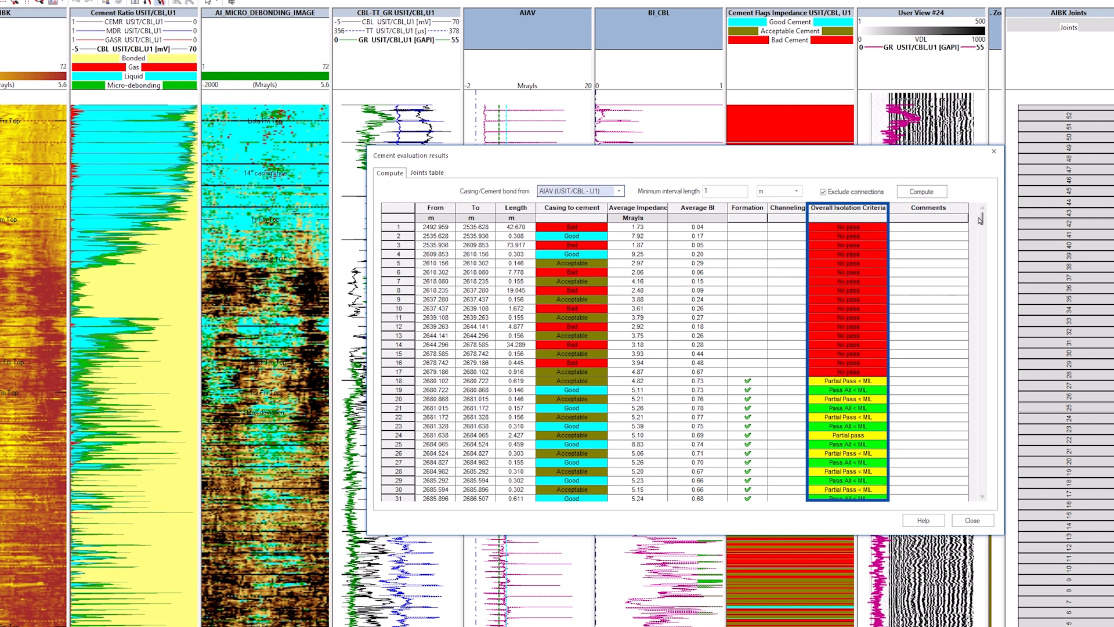
pyautogui.moveTo(983, 219); pyautogui.dragTo(988, 250)
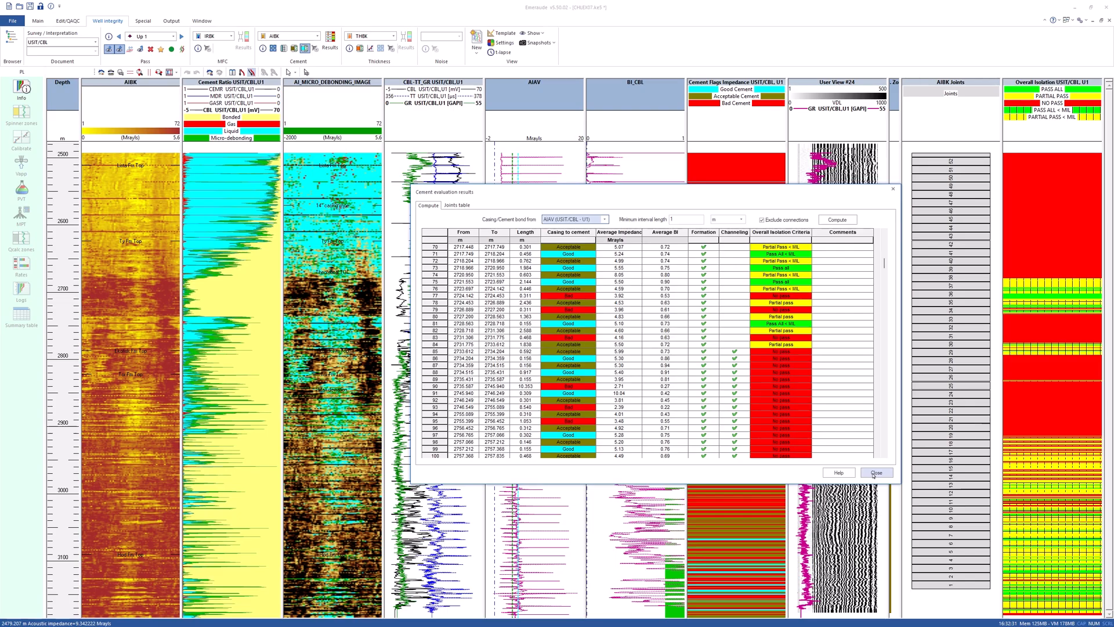
pyautogui.click(973, 521)
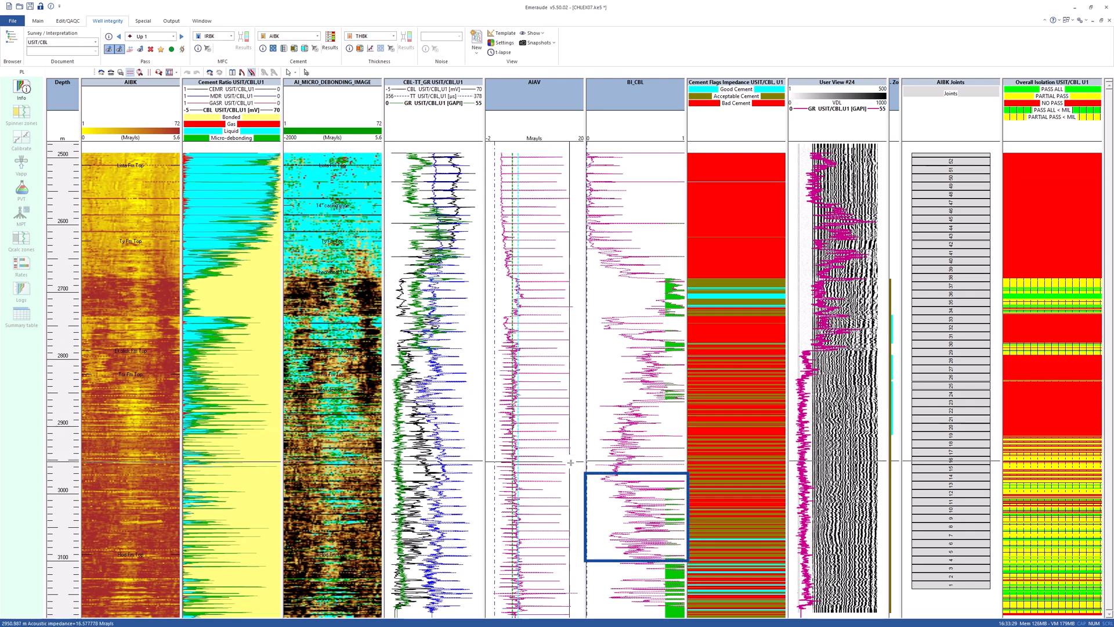
# Apply a median filter with a 1.5 m window to the AIAV acoustic impedance curve.
pyautogui.moveTo(637, 478); pyautogui.dragTo(667, 547)
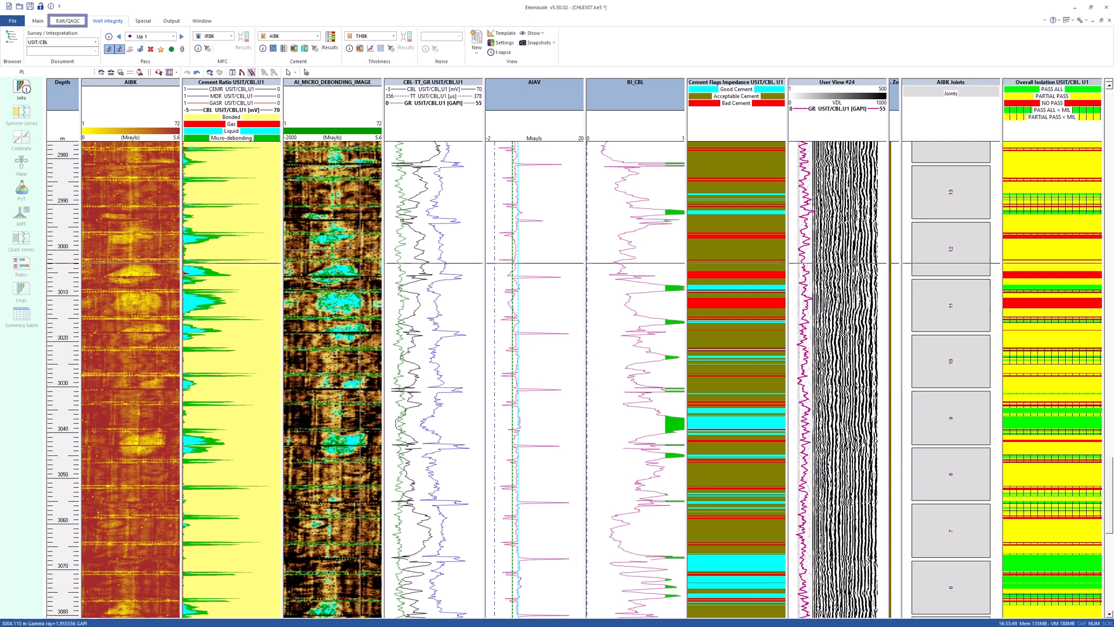
pyautogui.click(74, 24)
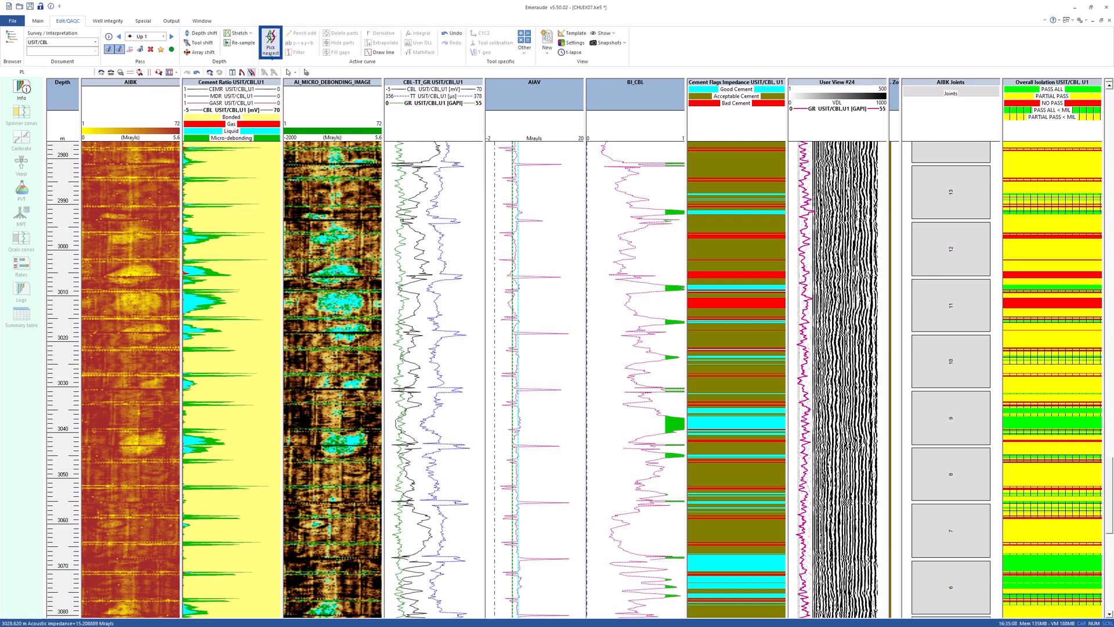
pyautogui.click(271, 42)
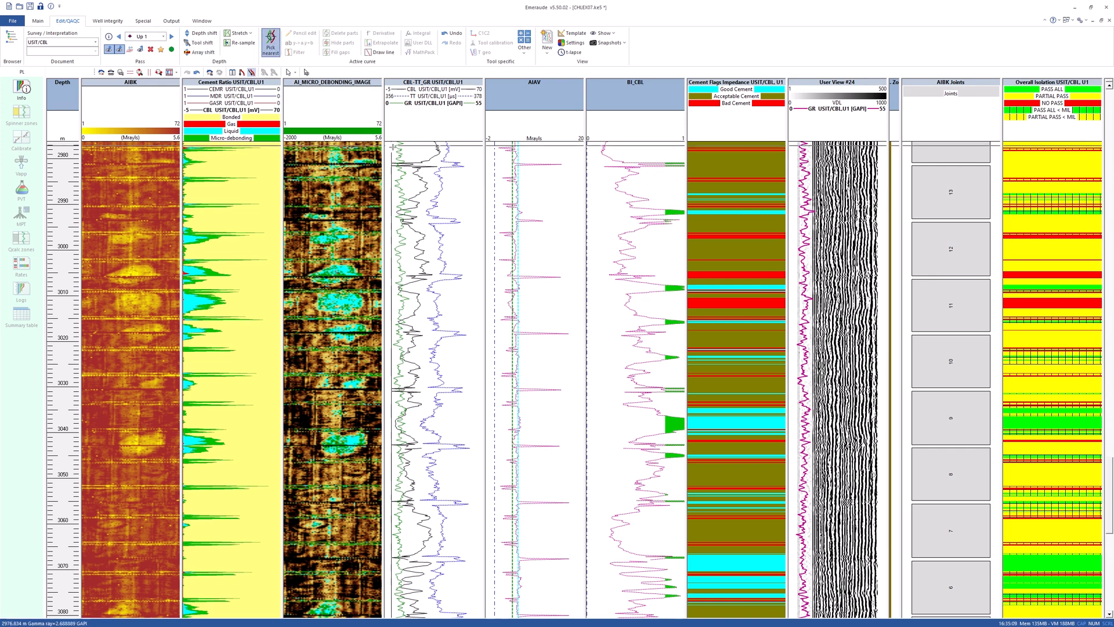
pyautogui.click(553, 277)
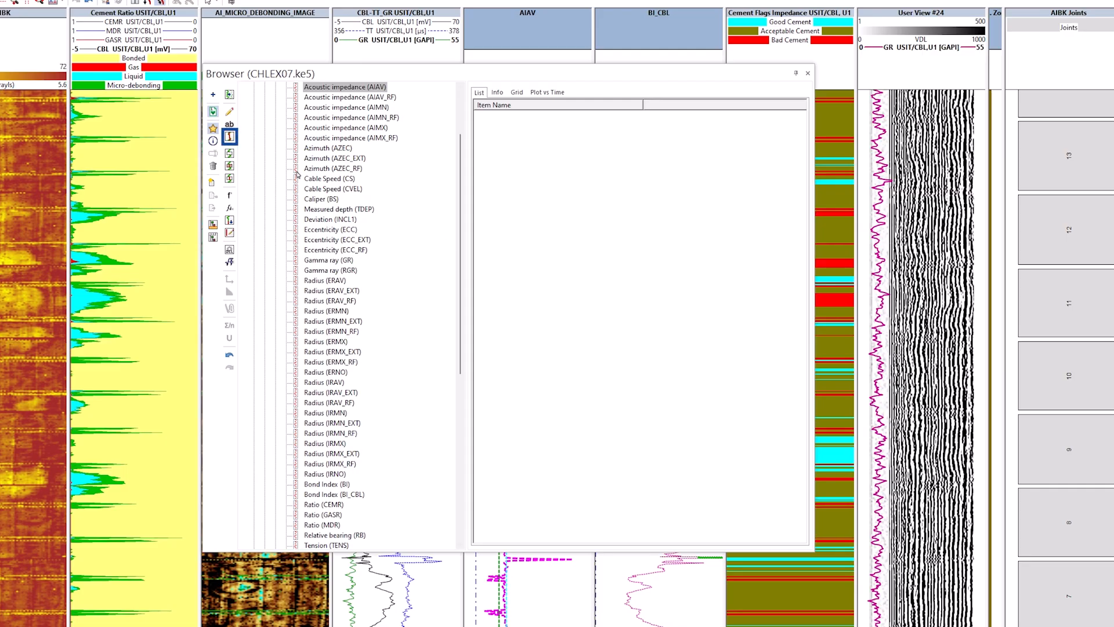
pyautogui.click(230, 137)
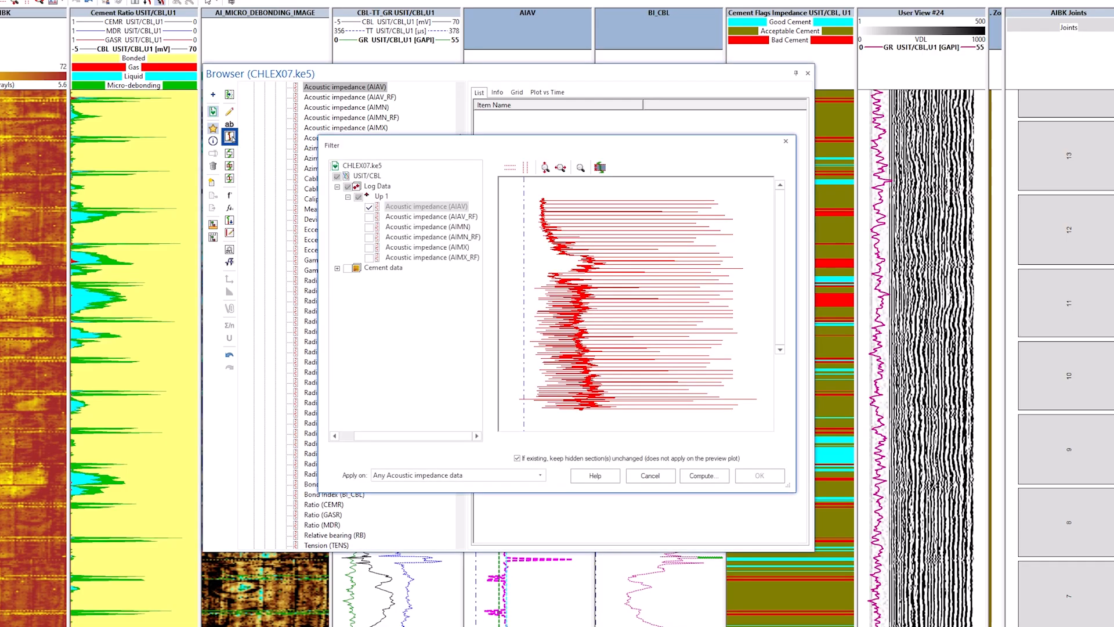
pyautogui.click(698, 476)
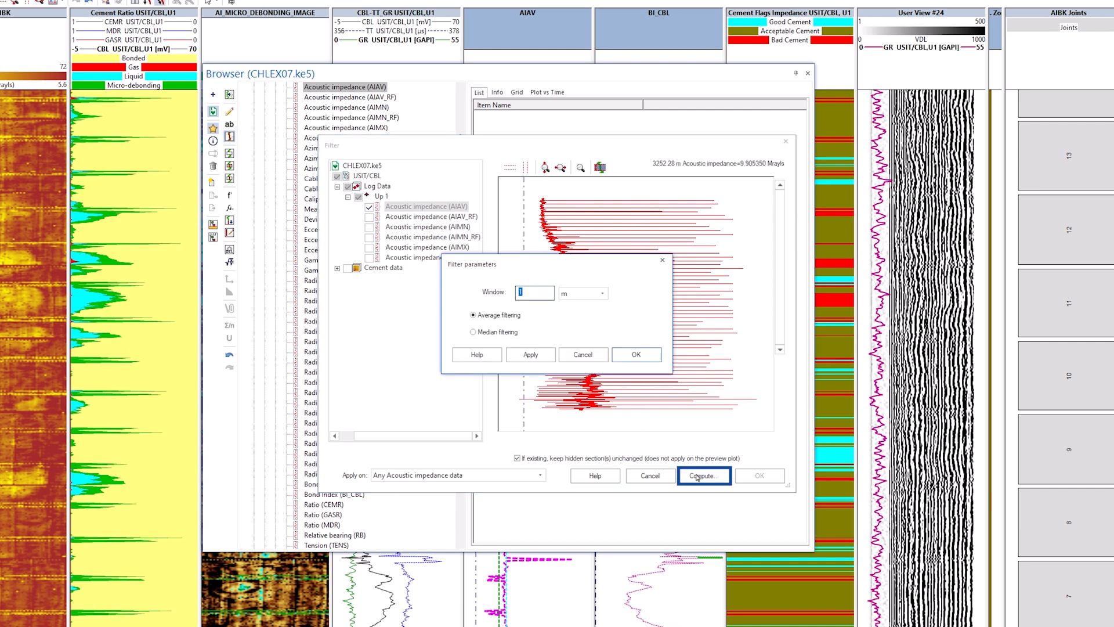
pyautogui.click(474, 332)
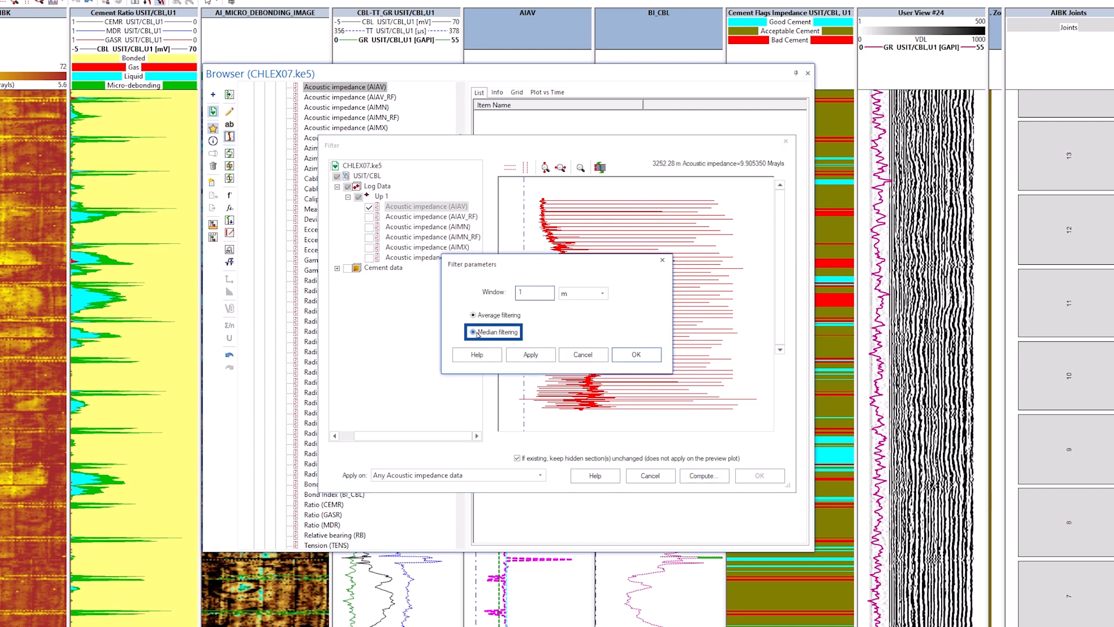
pyautogui.click(524, 293)
pyautogui.write('.5')
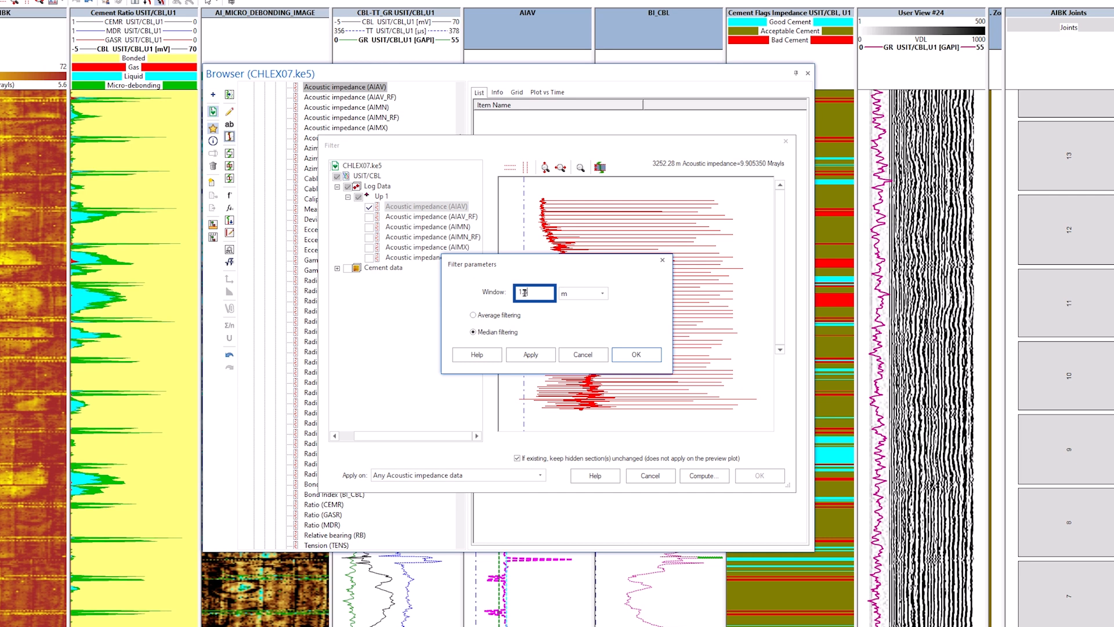
pyautogui.click(636, 355)
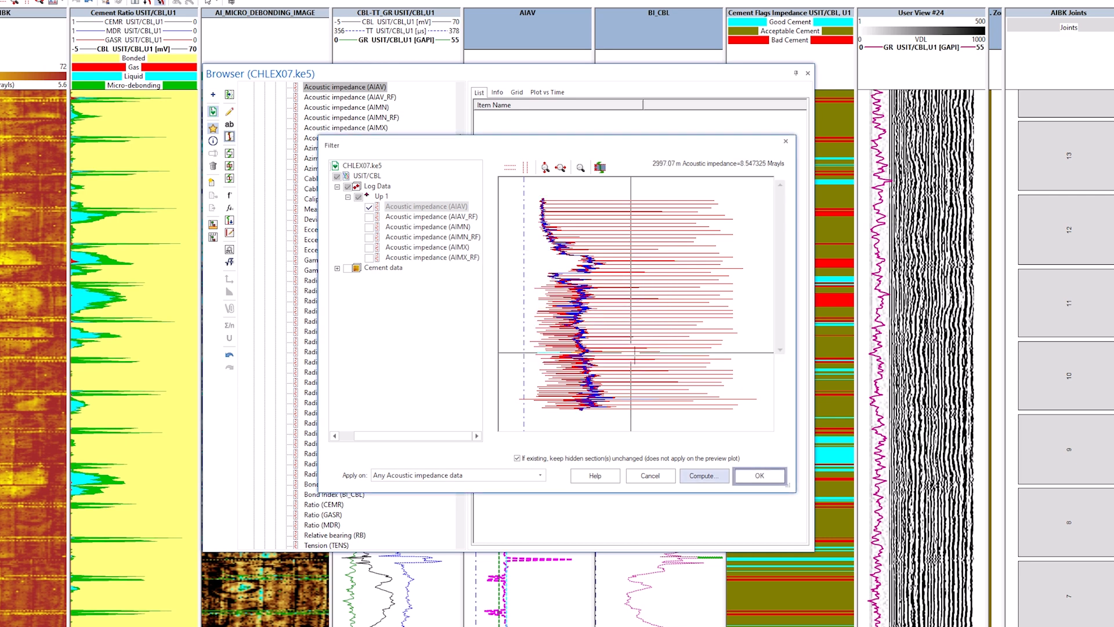
pyautogui.click(746, 476)
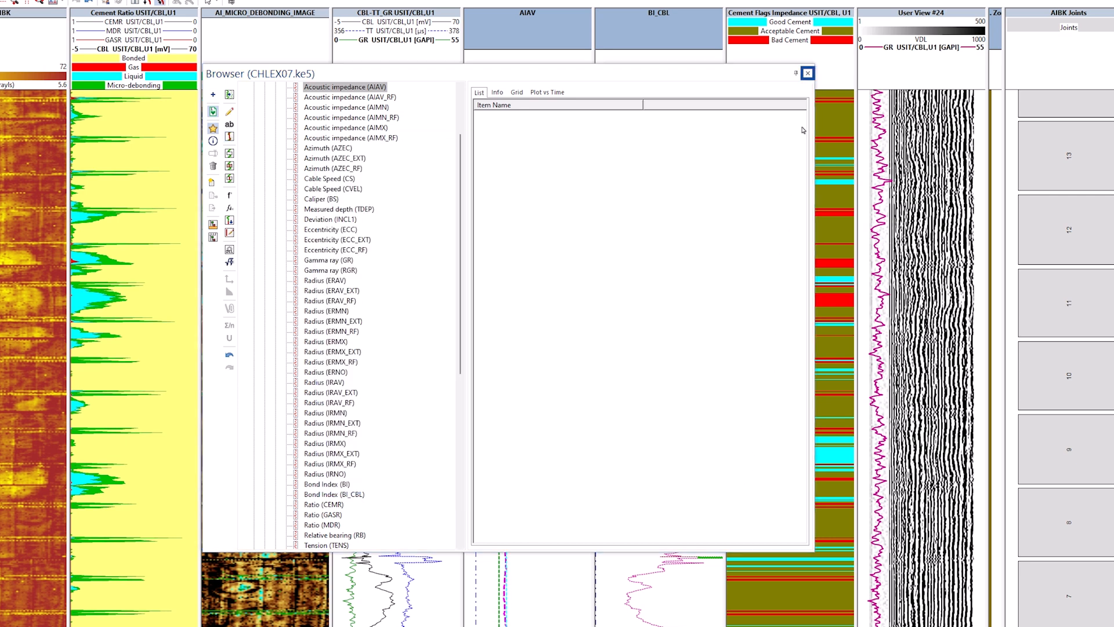
pyautogui.click(808, 73)
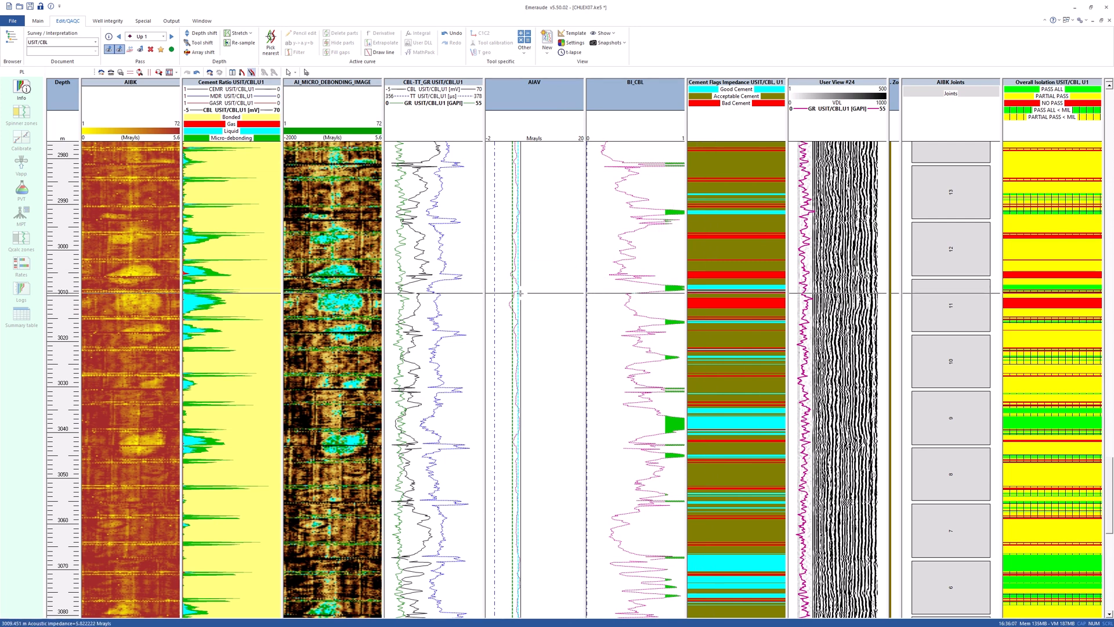
# Recompute the impedance-based casing-cement bond evaluation from the filtered AIAV curve.
pyautogui.click(109, 22)
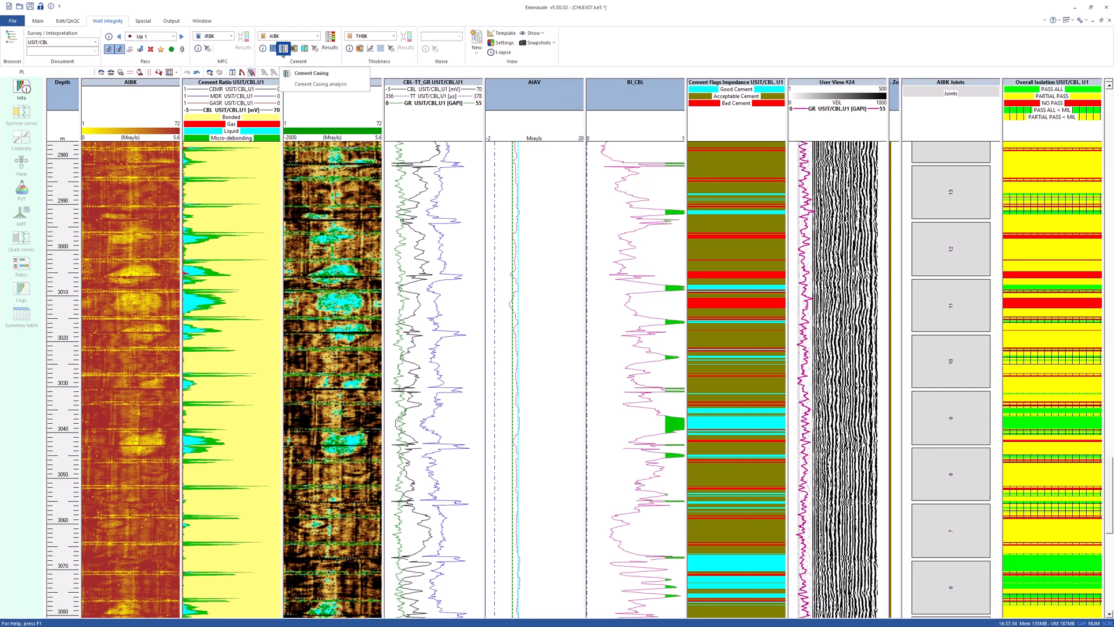
pyautogui.click(284, 50)
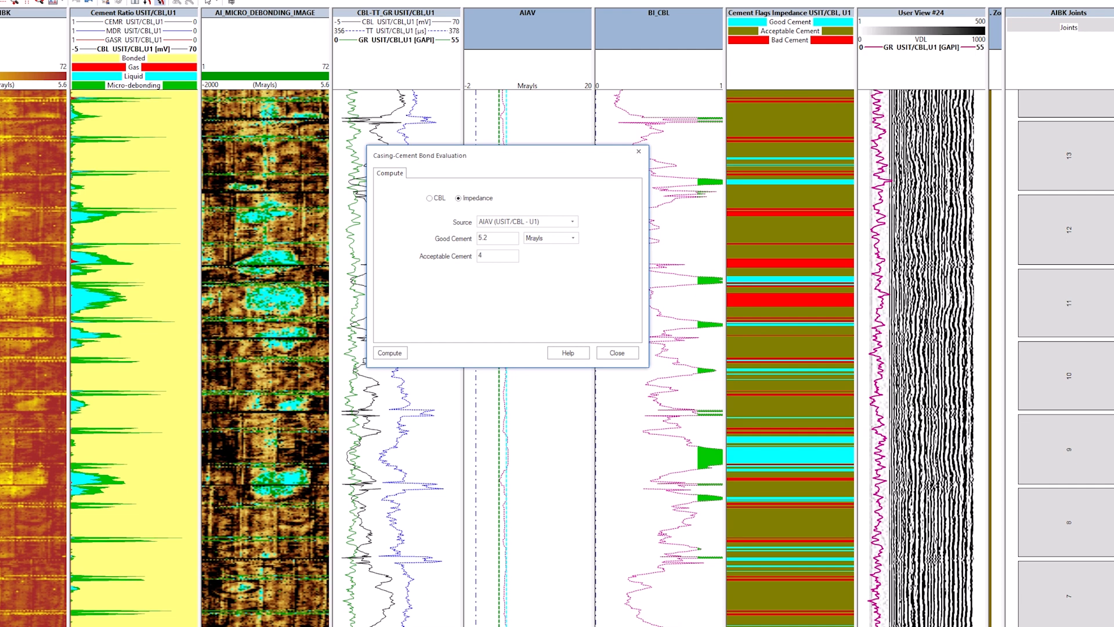
pyautogui.click(389, 352)
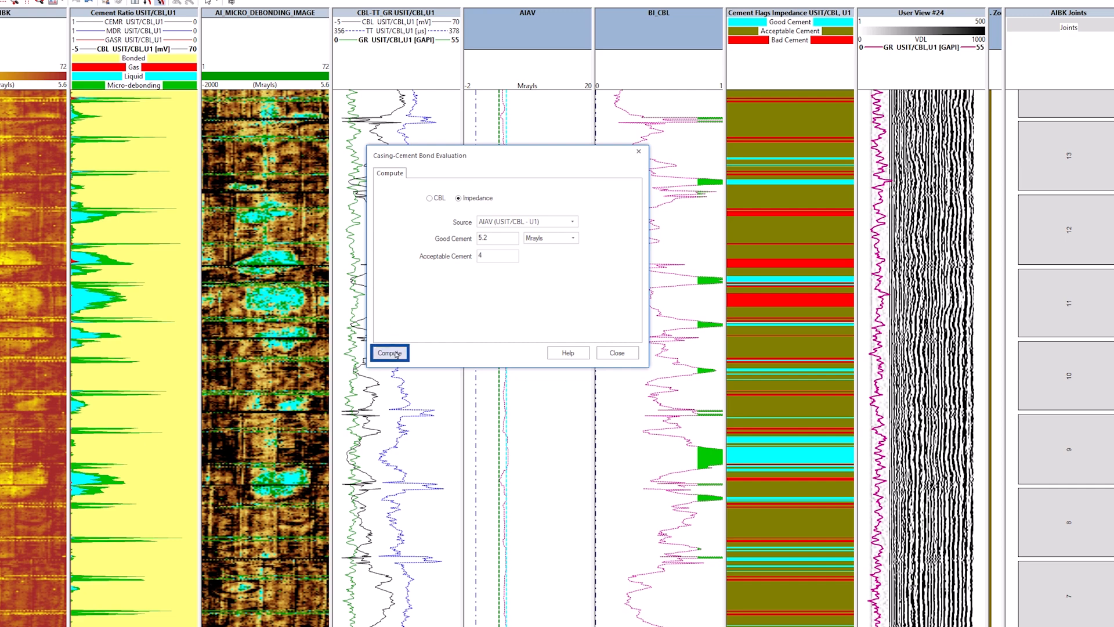
pyautogui.click(617, 355)
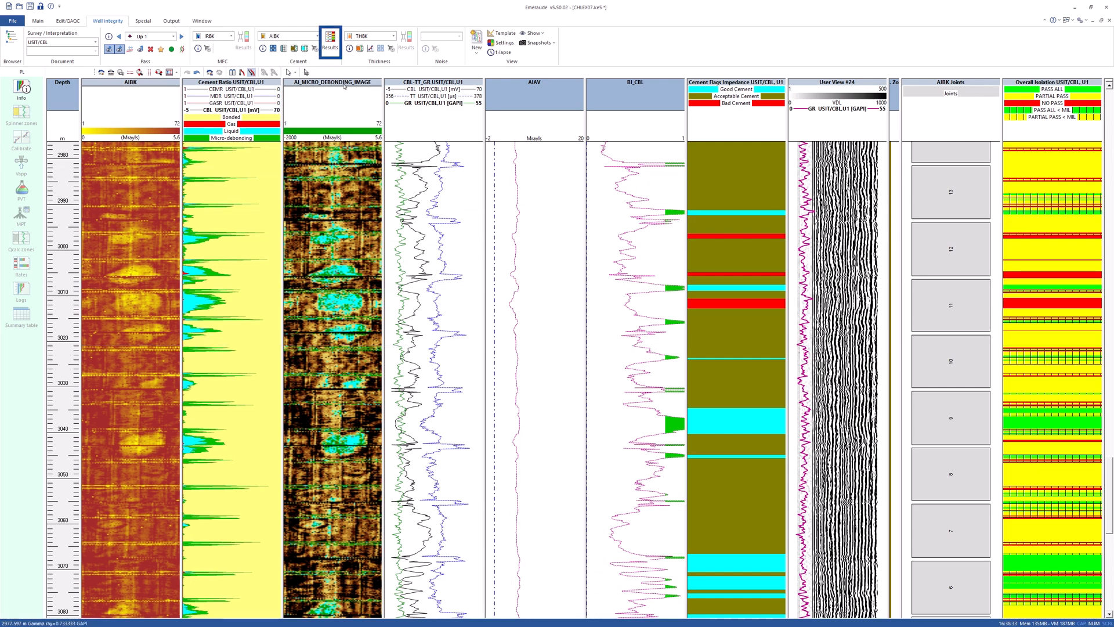
# Recompute the cement evaluation results with the filtered impedance.
pyautogui.click(331, 41)
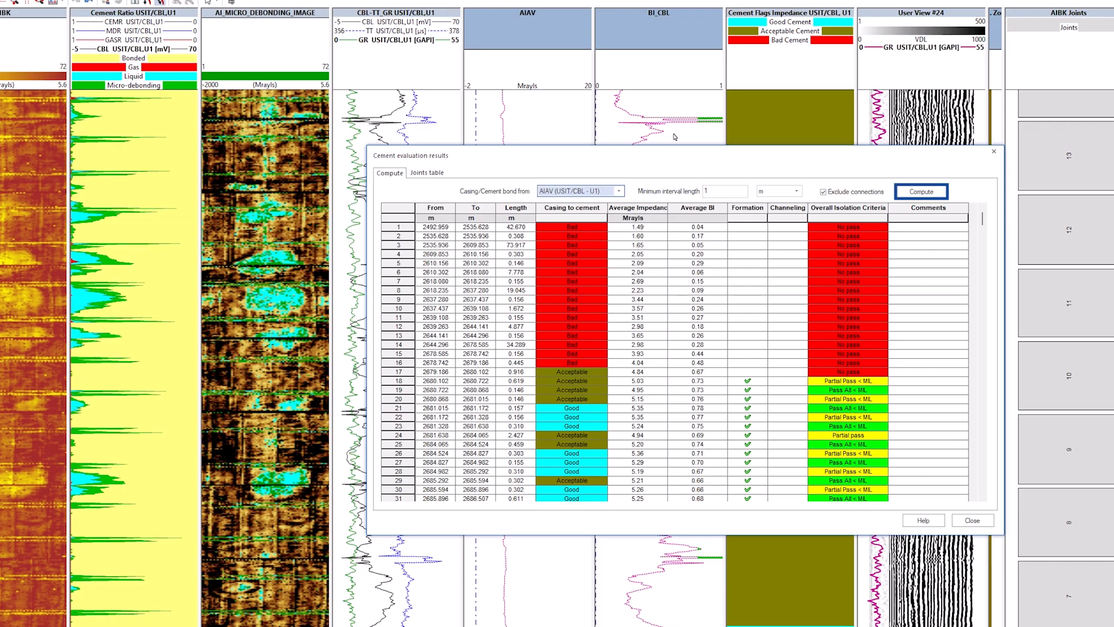
pyautogui.click(910, 192)
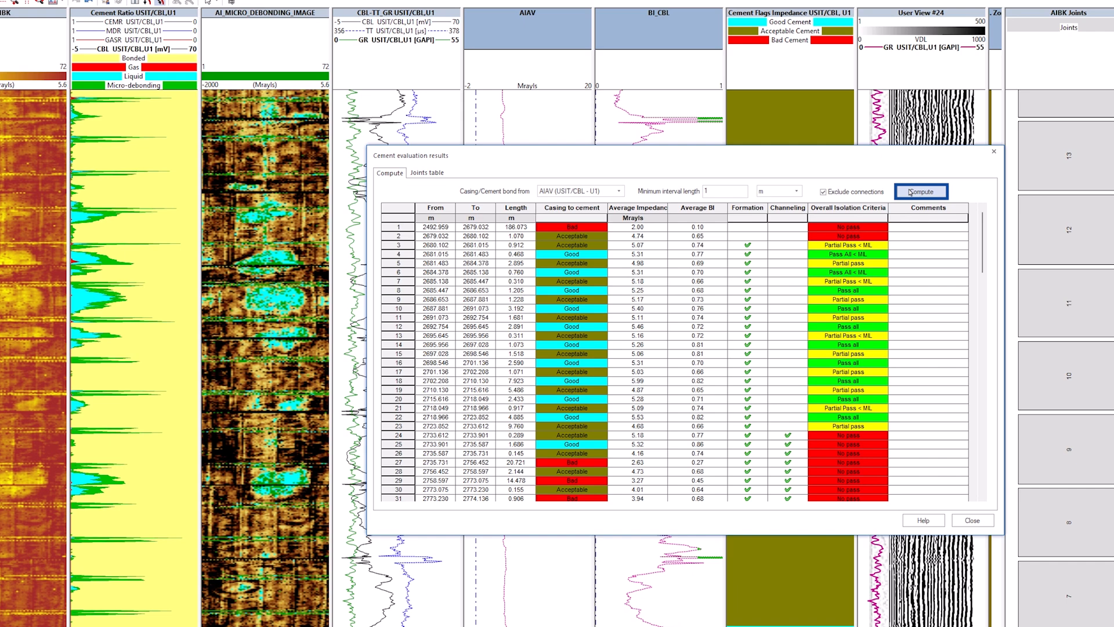
pyautogui.click(972, 520)
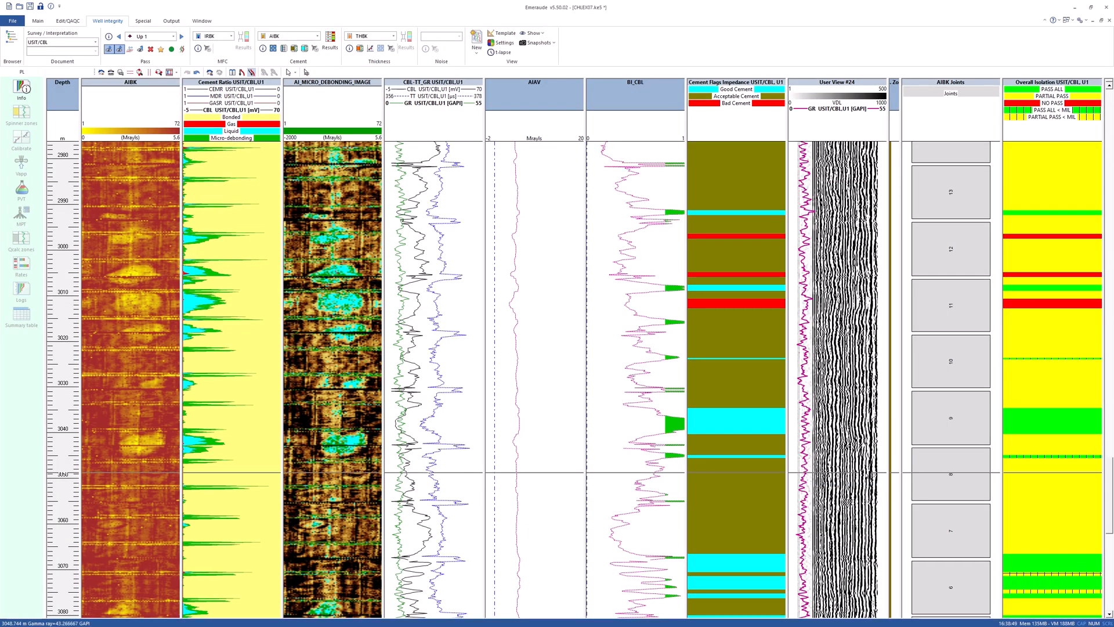
# Review the joints table in the cement evaluation results for each casing joint.
pyautogui.scroll(-10, 434, 471)
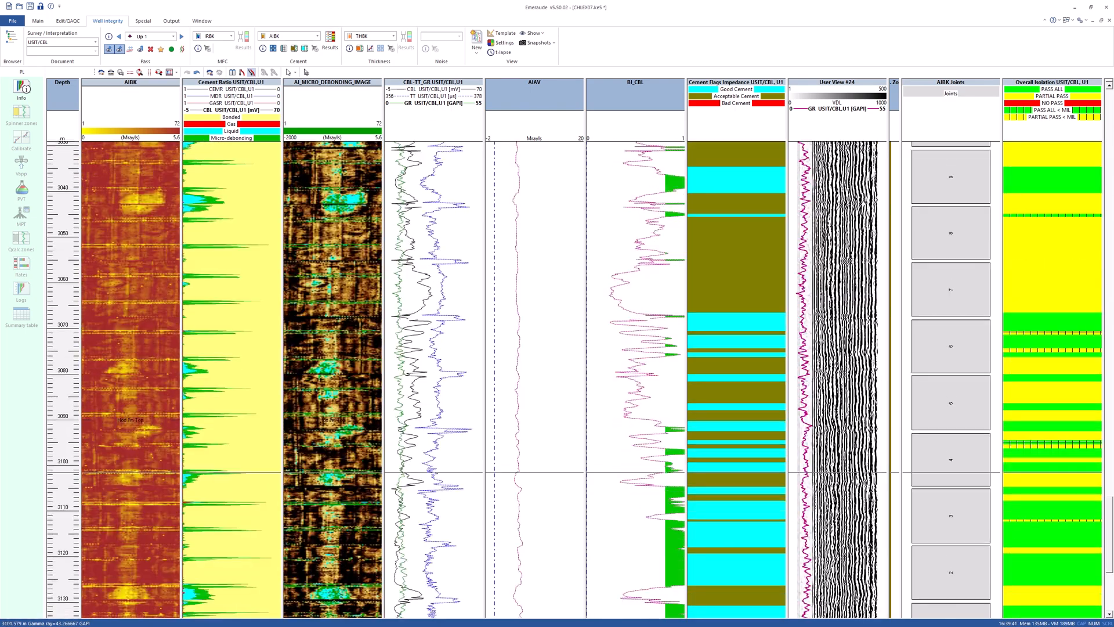
pyautogui.scroll(12, 434, 472)
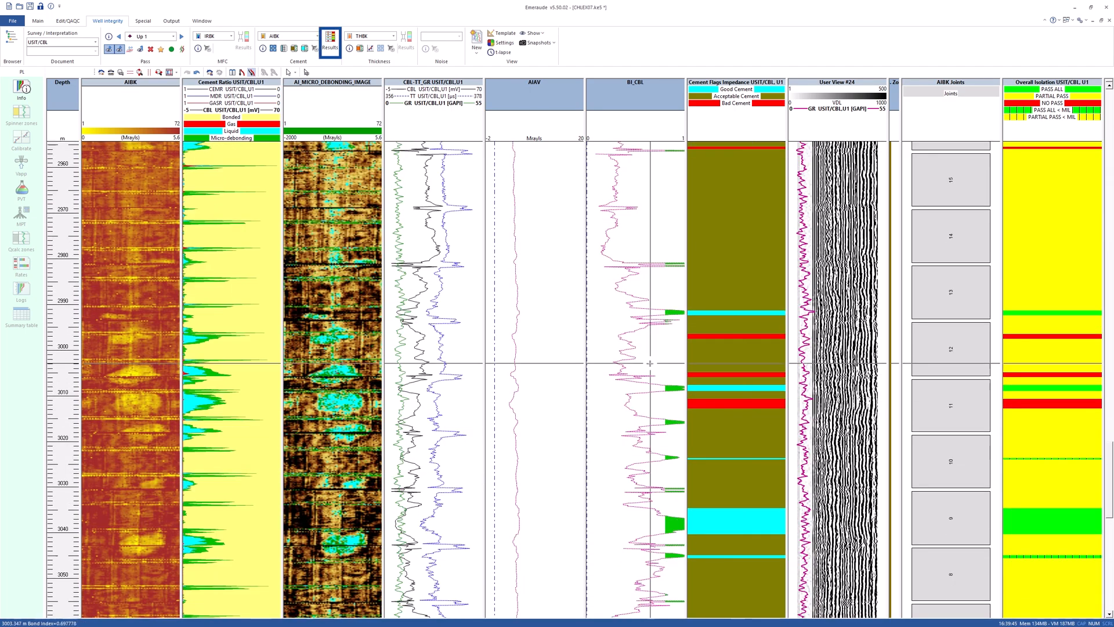
pyautogui.click(331, 41)
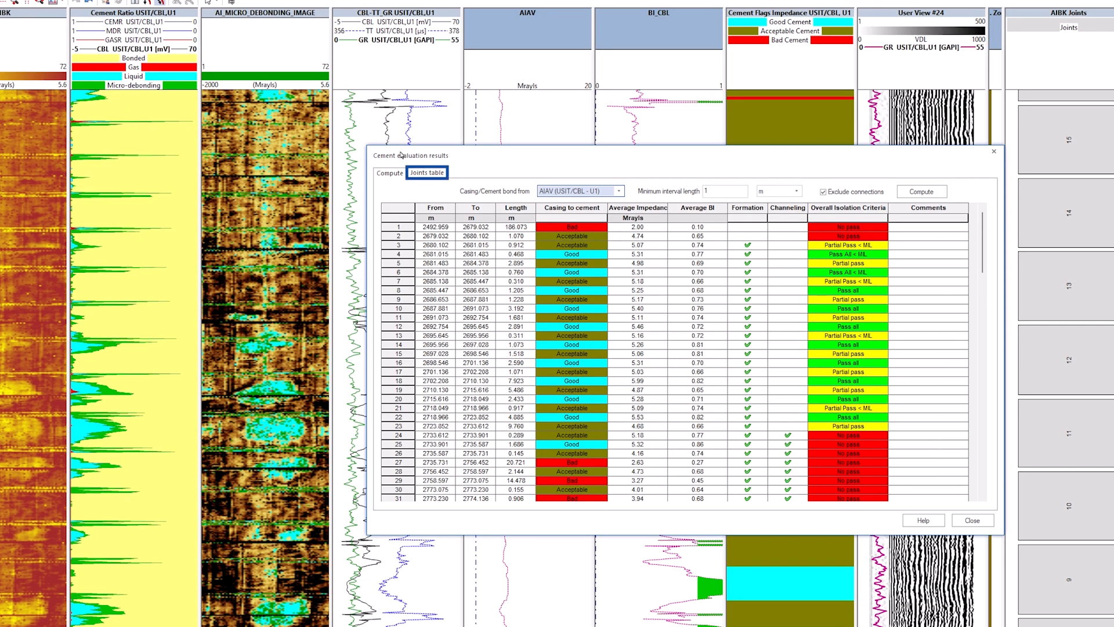
pyautogui.click(430, 173)
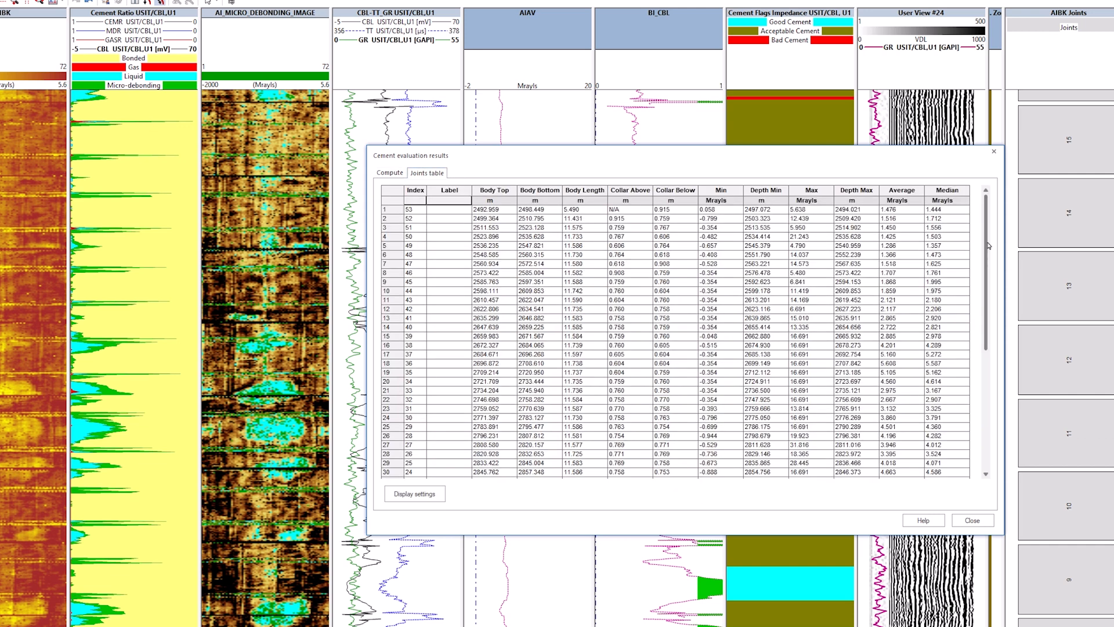
pyautogui.moveTo(988, 245); pyautogui.dragTo(999, 374)
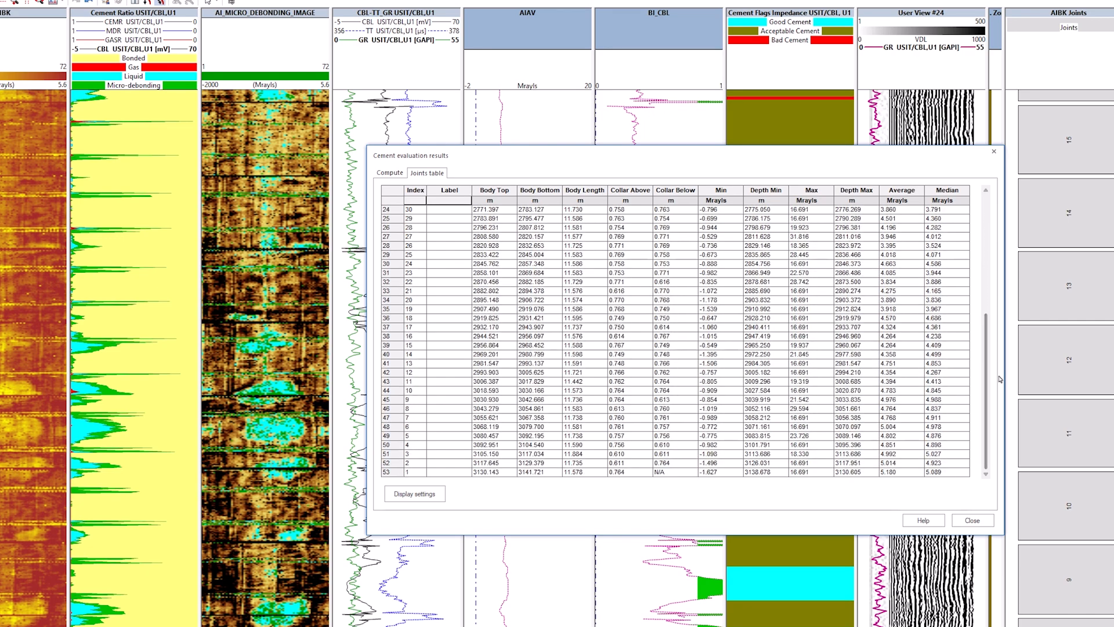
pyautogui.click(967, 521)
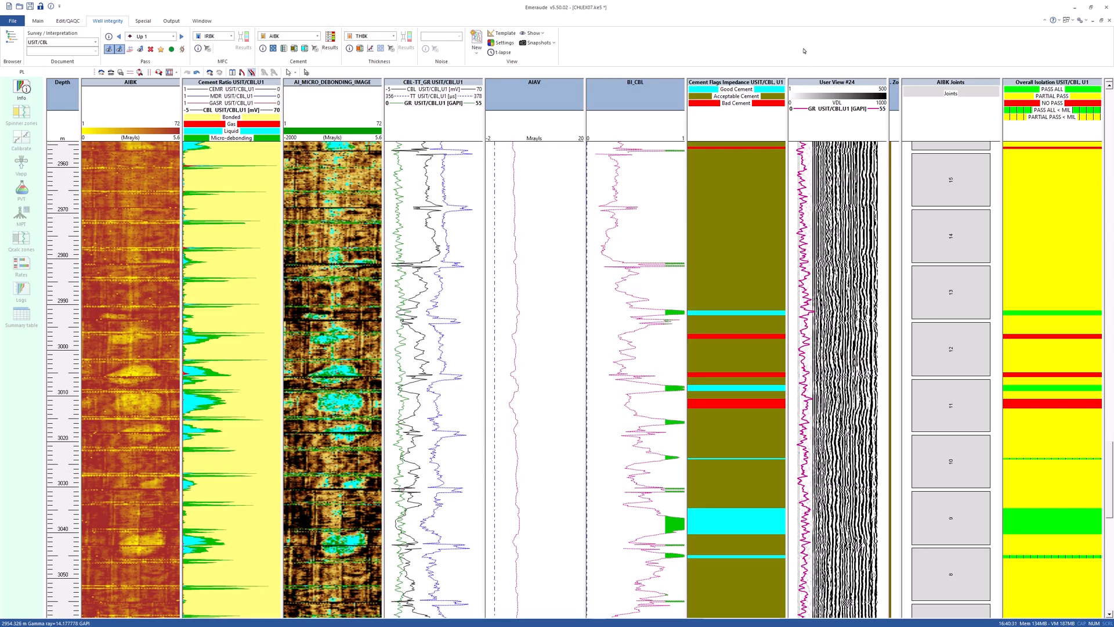